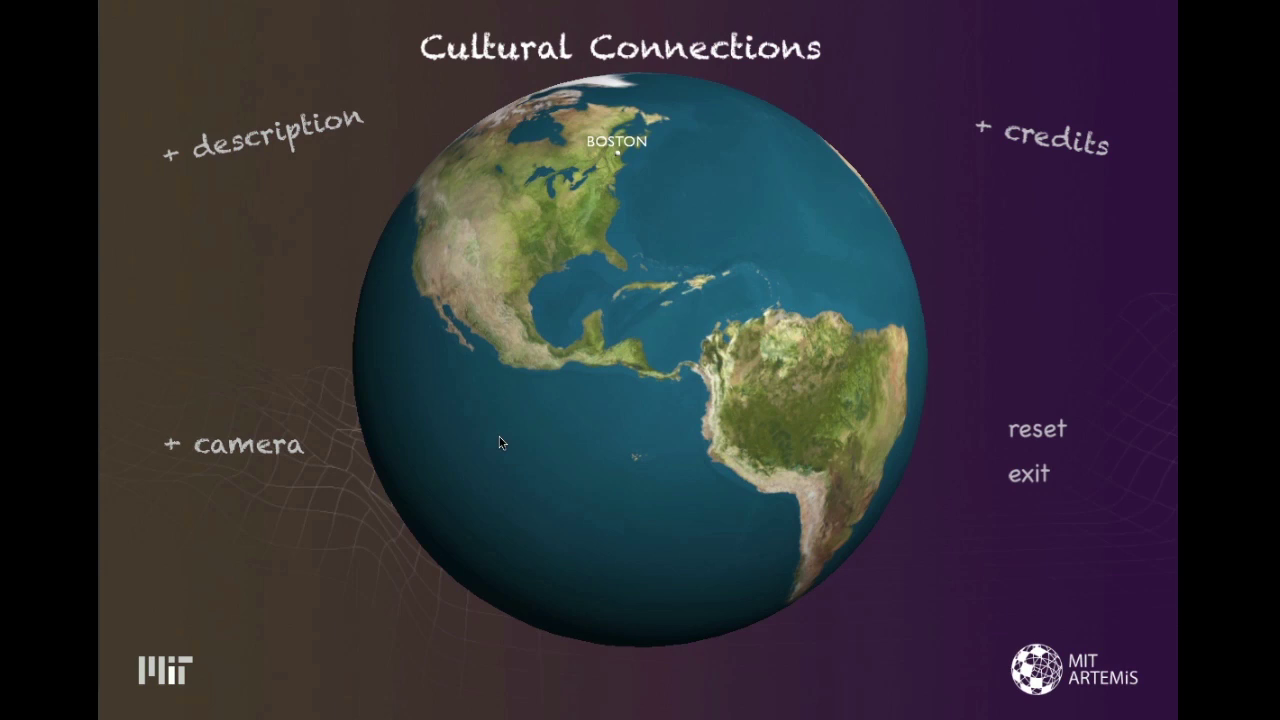
Open BackgroundReferenceARTEMiS.jpg from the Imported images folder in Photoshop.
click(268, 142)
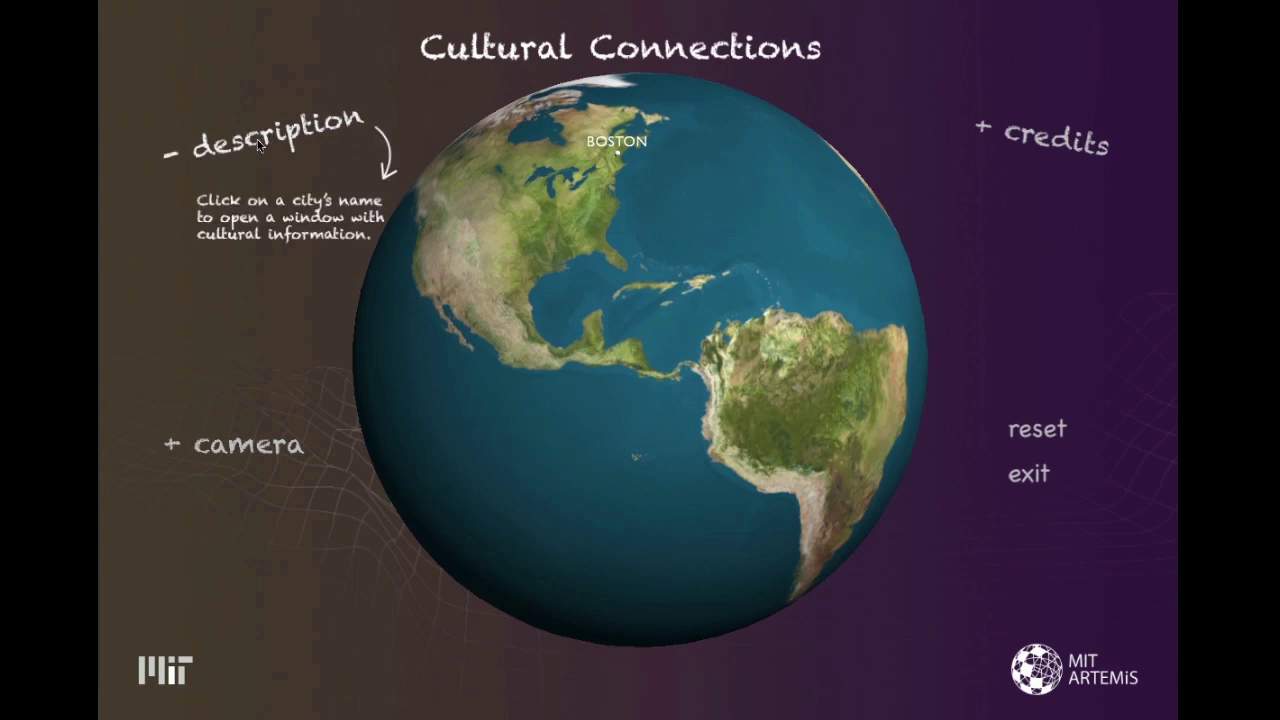
click(260, 148)
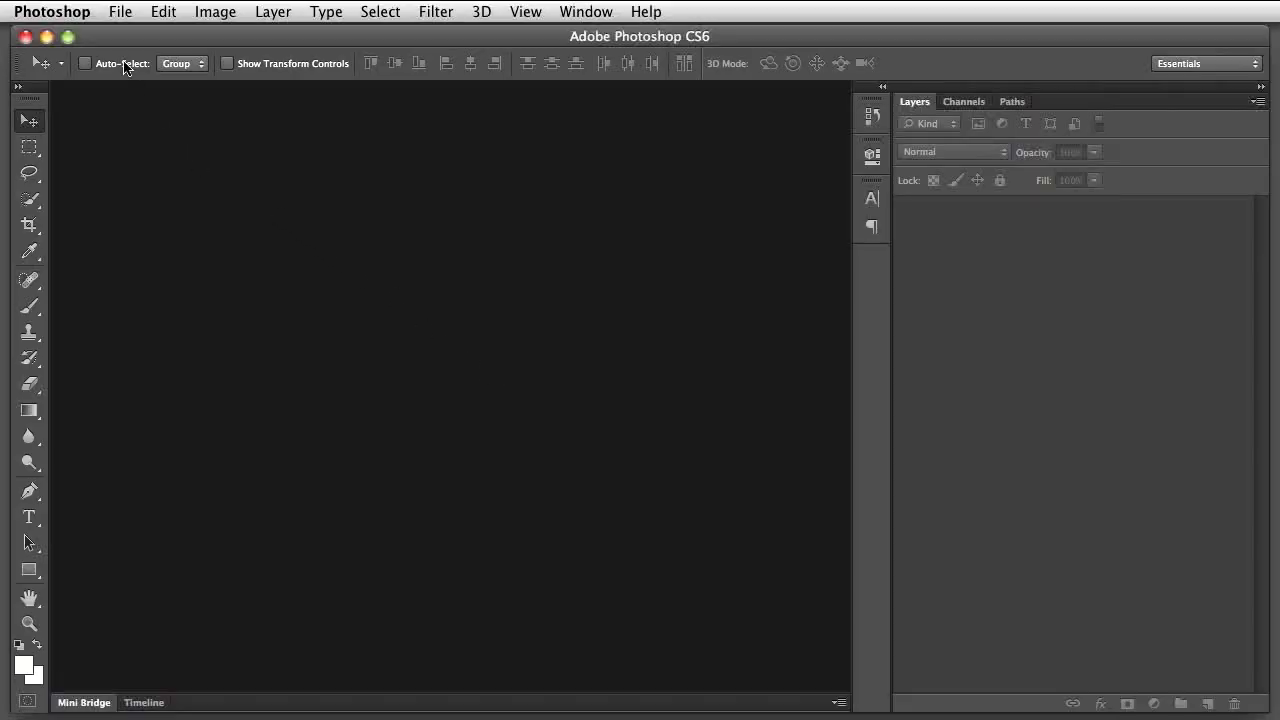
click(119, 12)
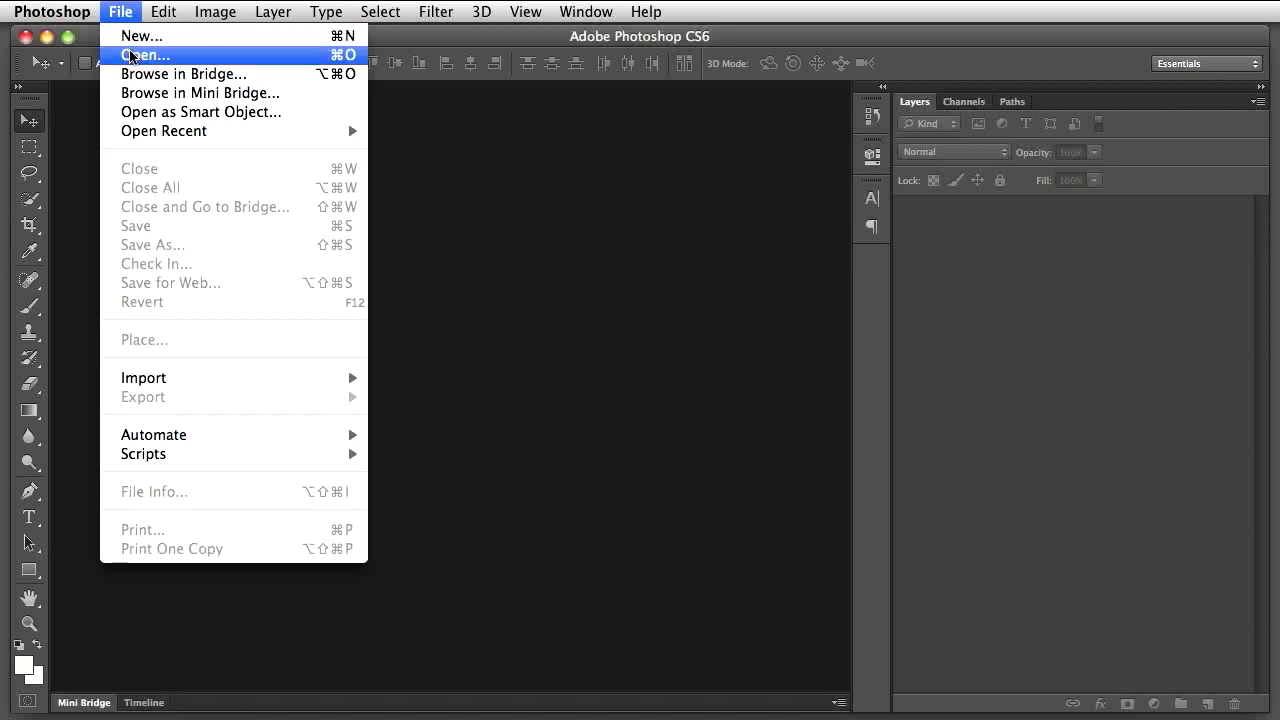
click(134, 56)
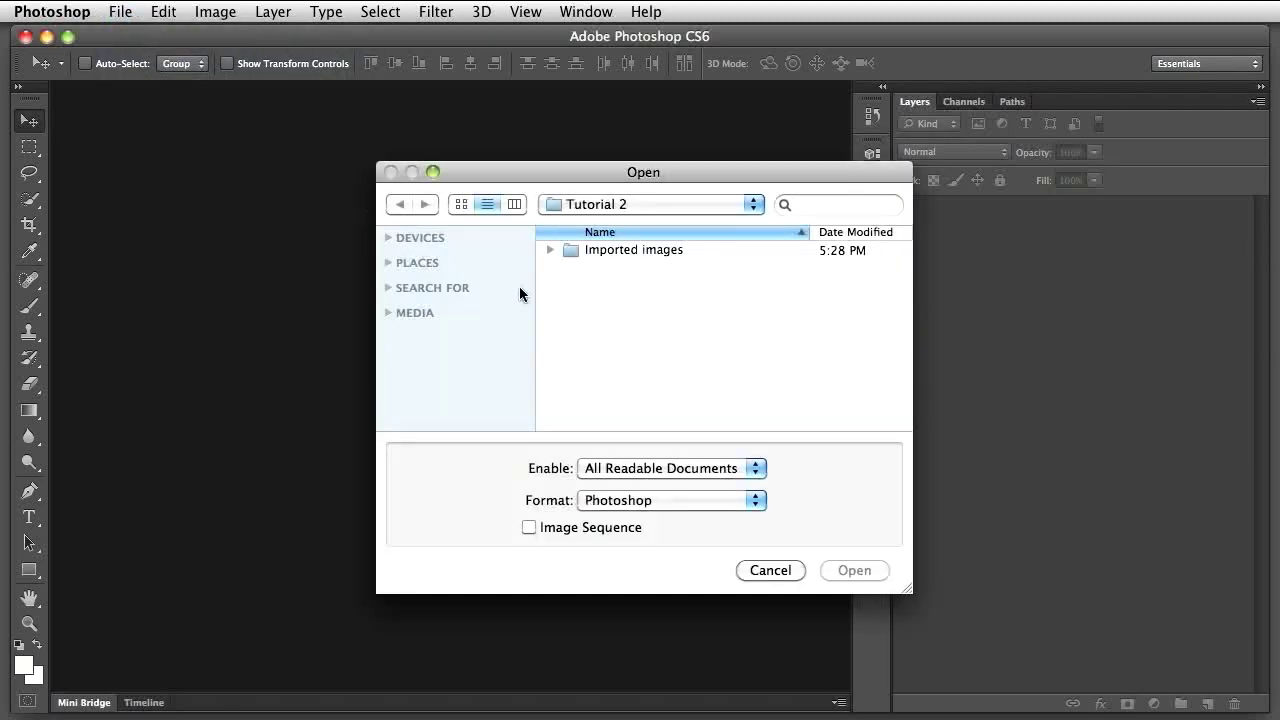
click(548, 250)
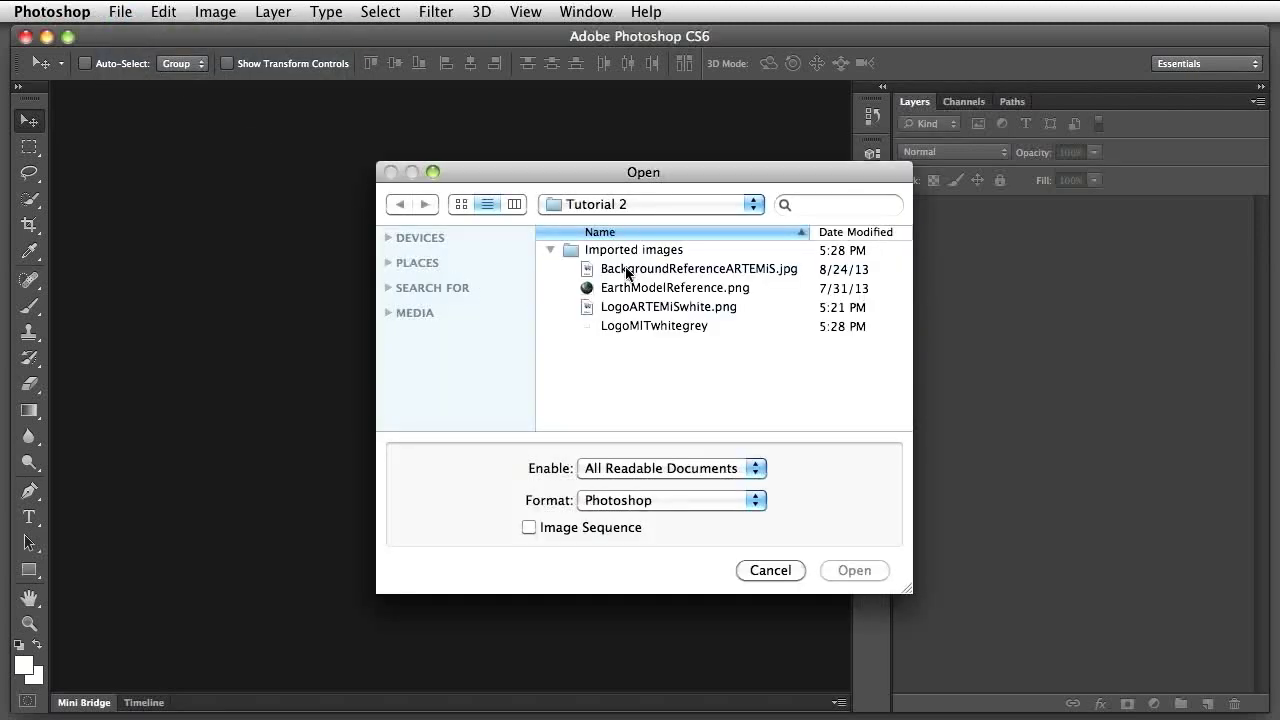
click(627, 270)
click(855, 570)
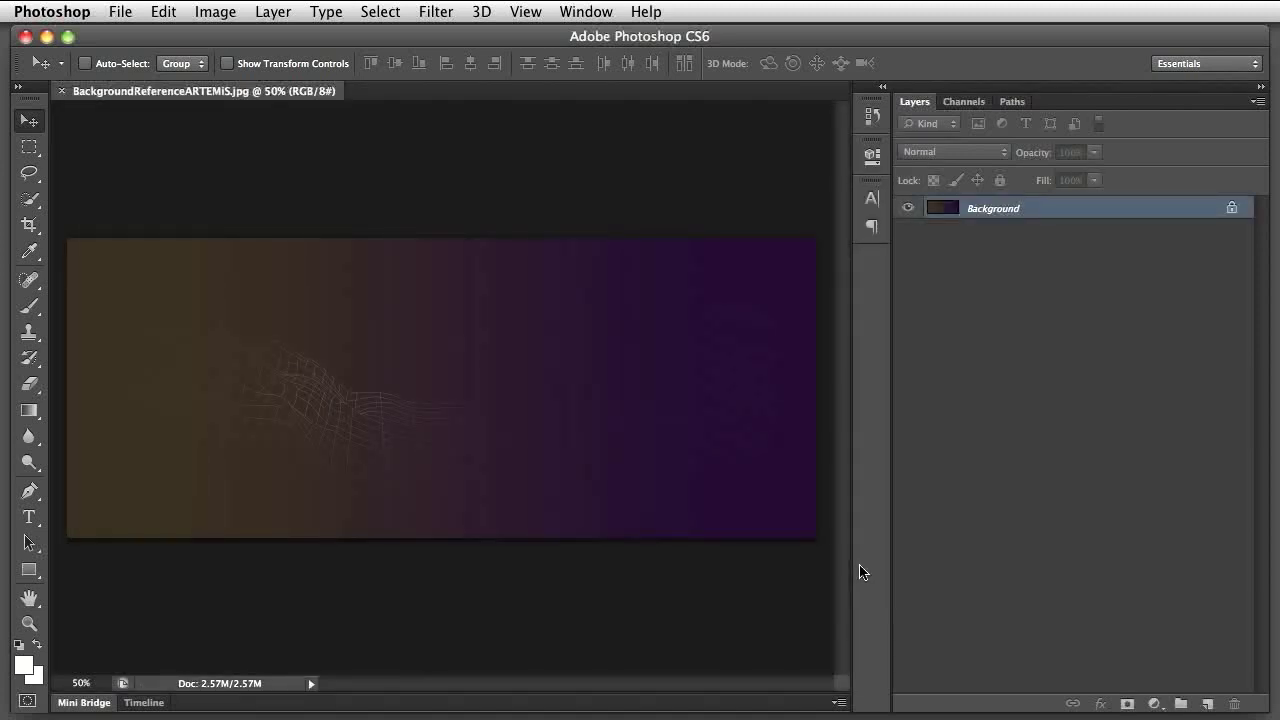
click(217, 11)
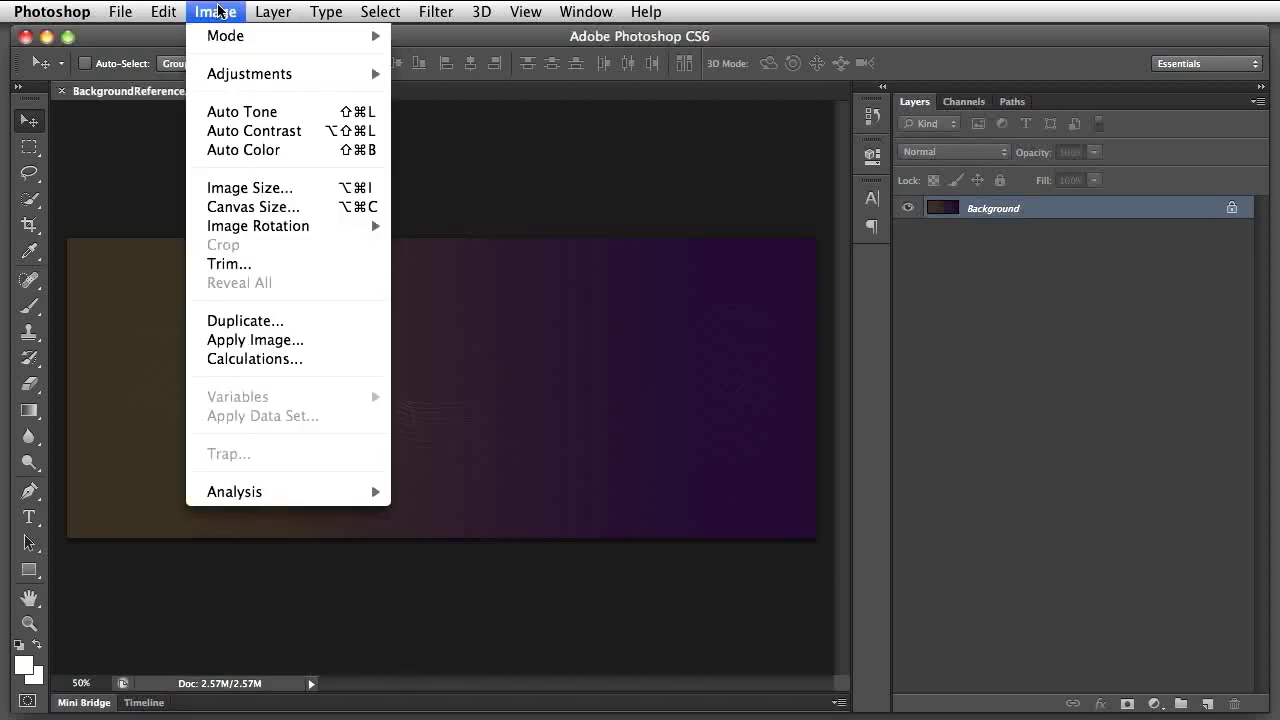
Set the canvas to 1200 × 800 pixels, anchored bottom-centre, accepting the clipping warning.
click(253, 207)
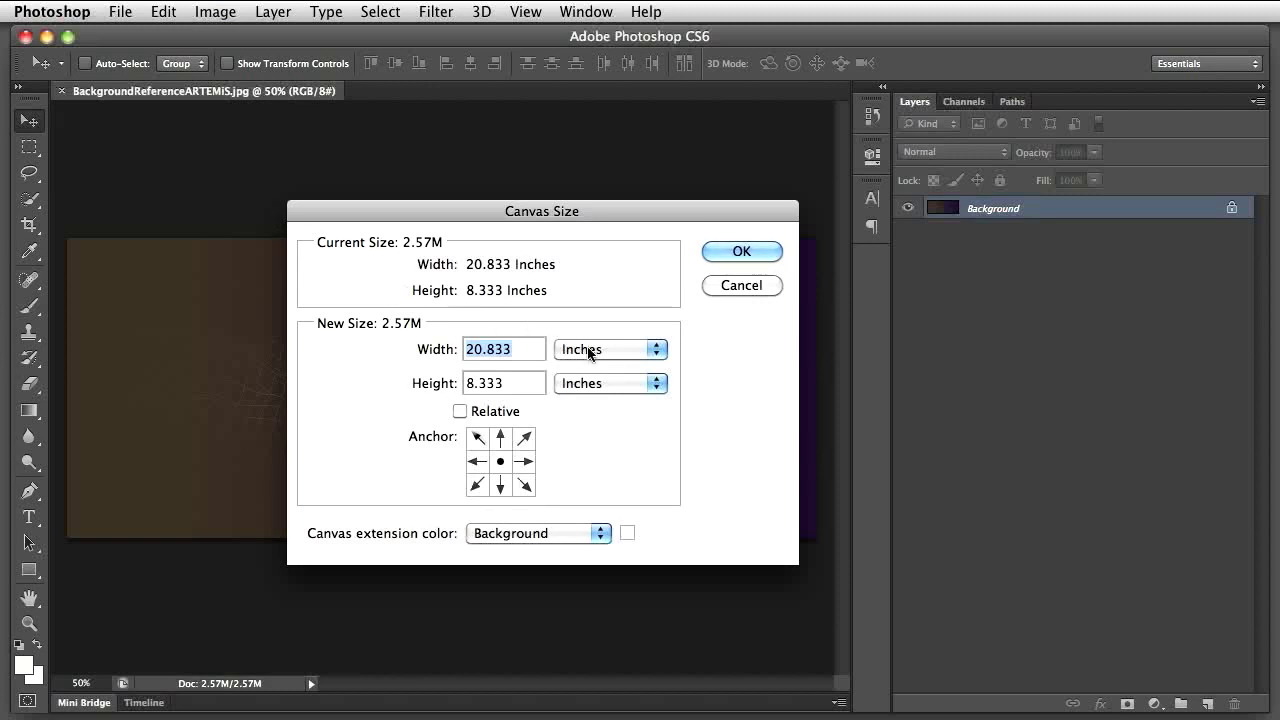
click(591, 349)
click(590, 333)
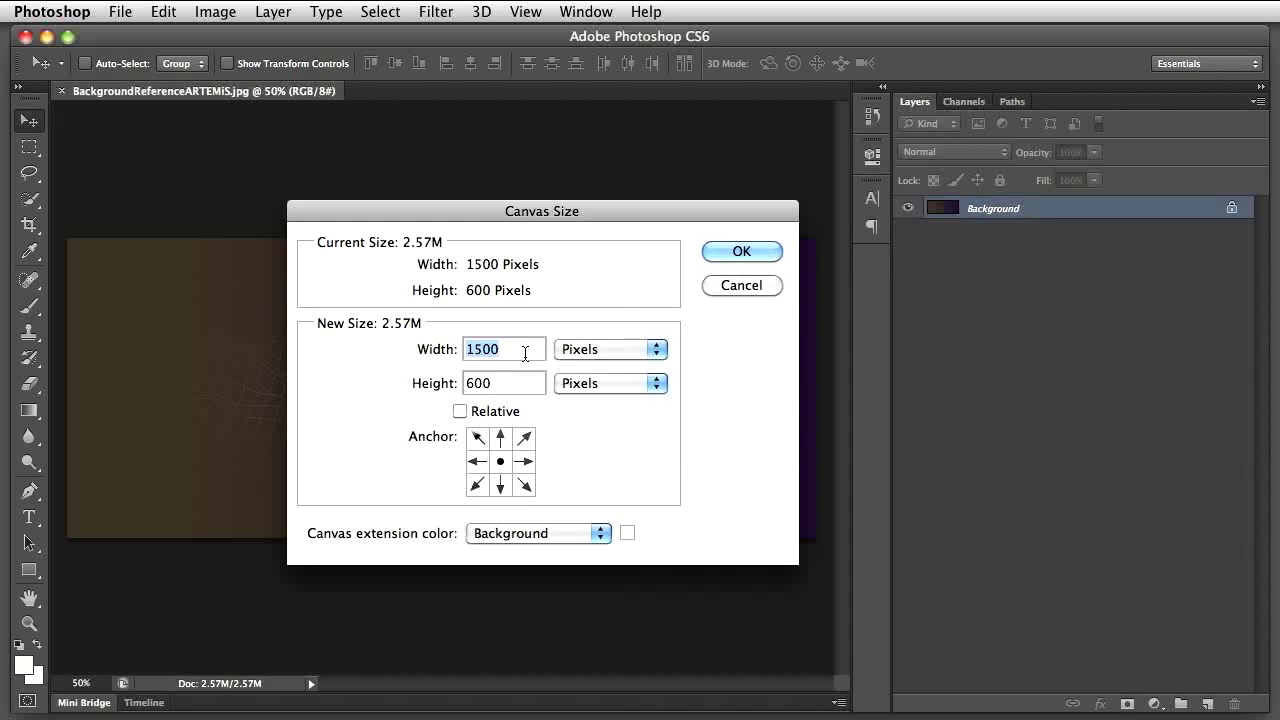
text(1200)
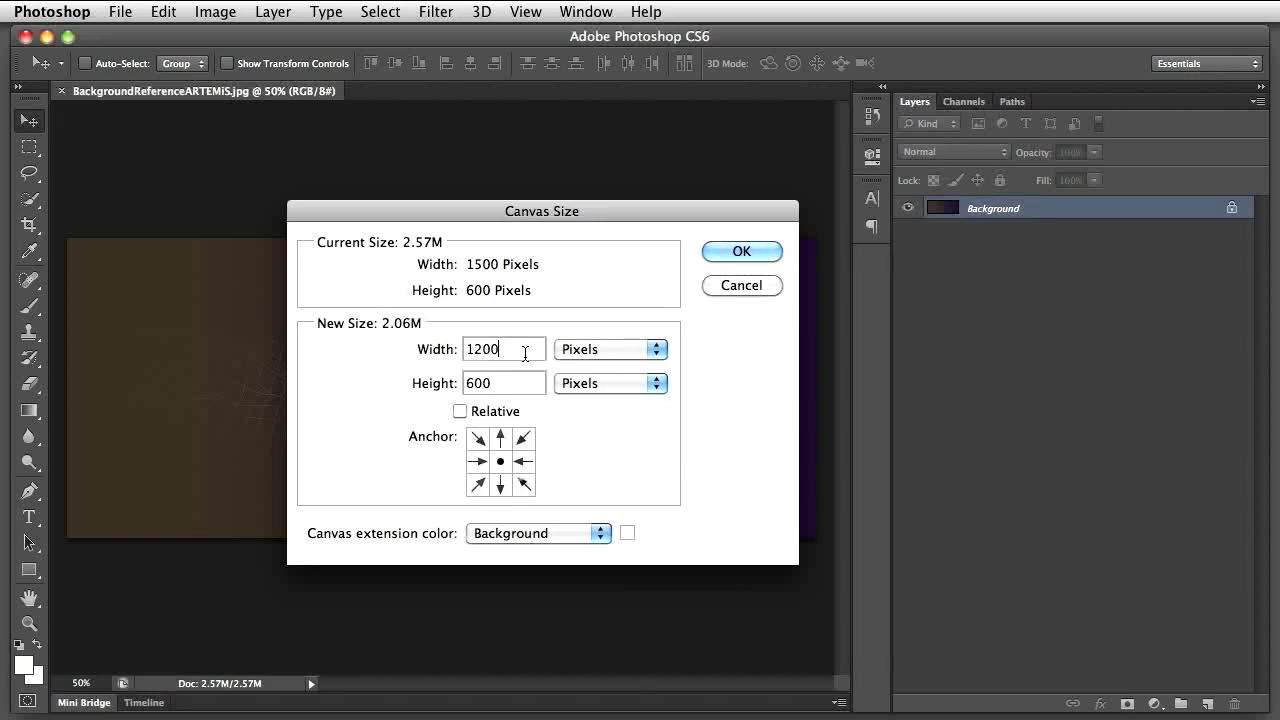
key(Tab)
text(800)
click(501, 485)
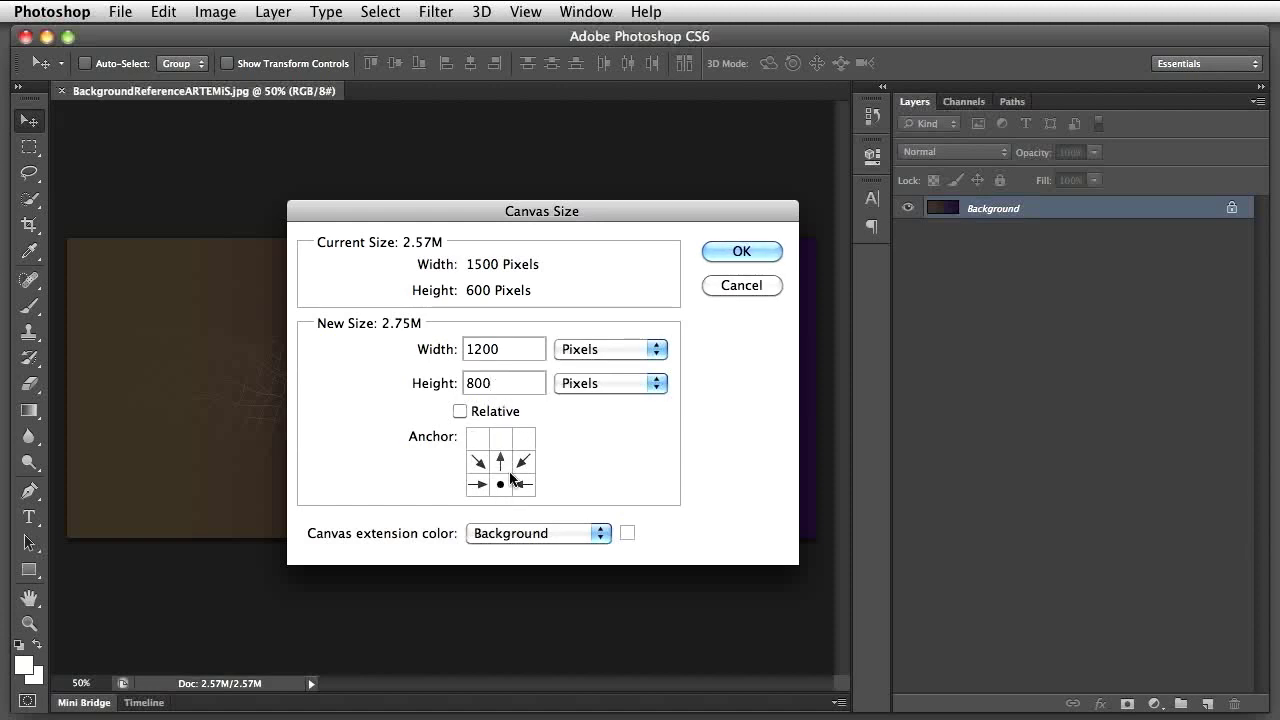
click(737, 253)
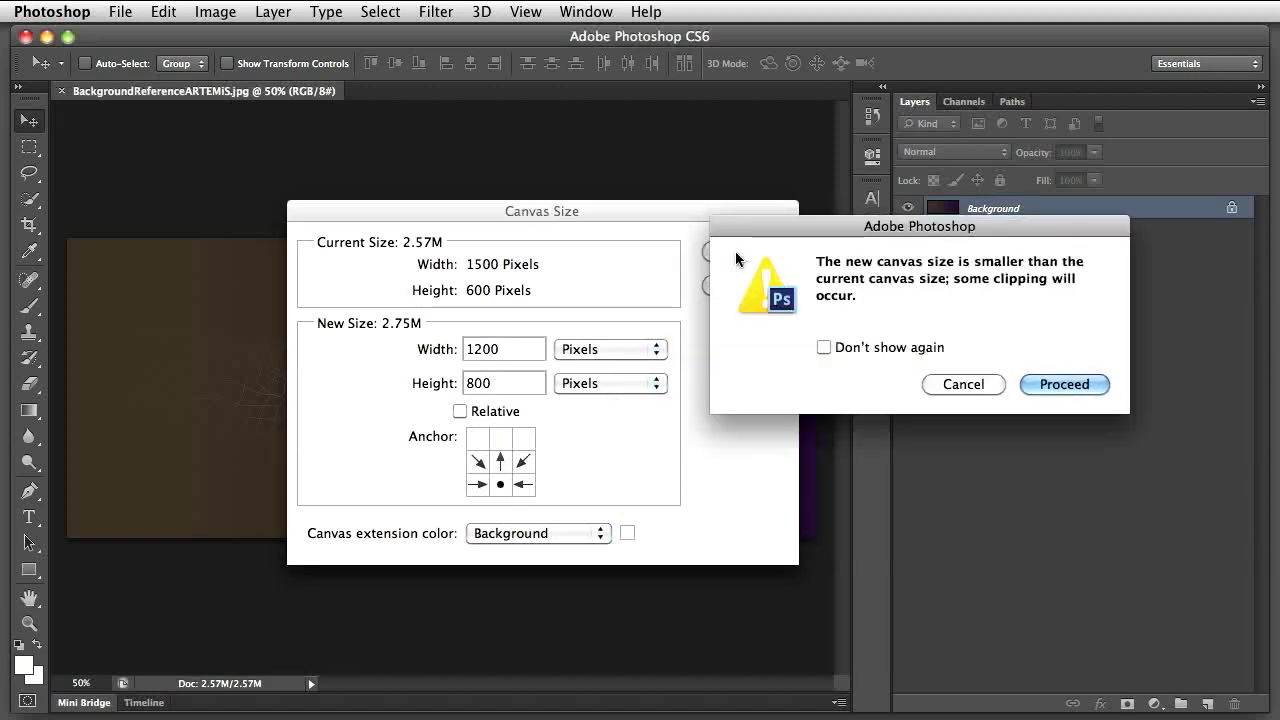
click(1064, 382)
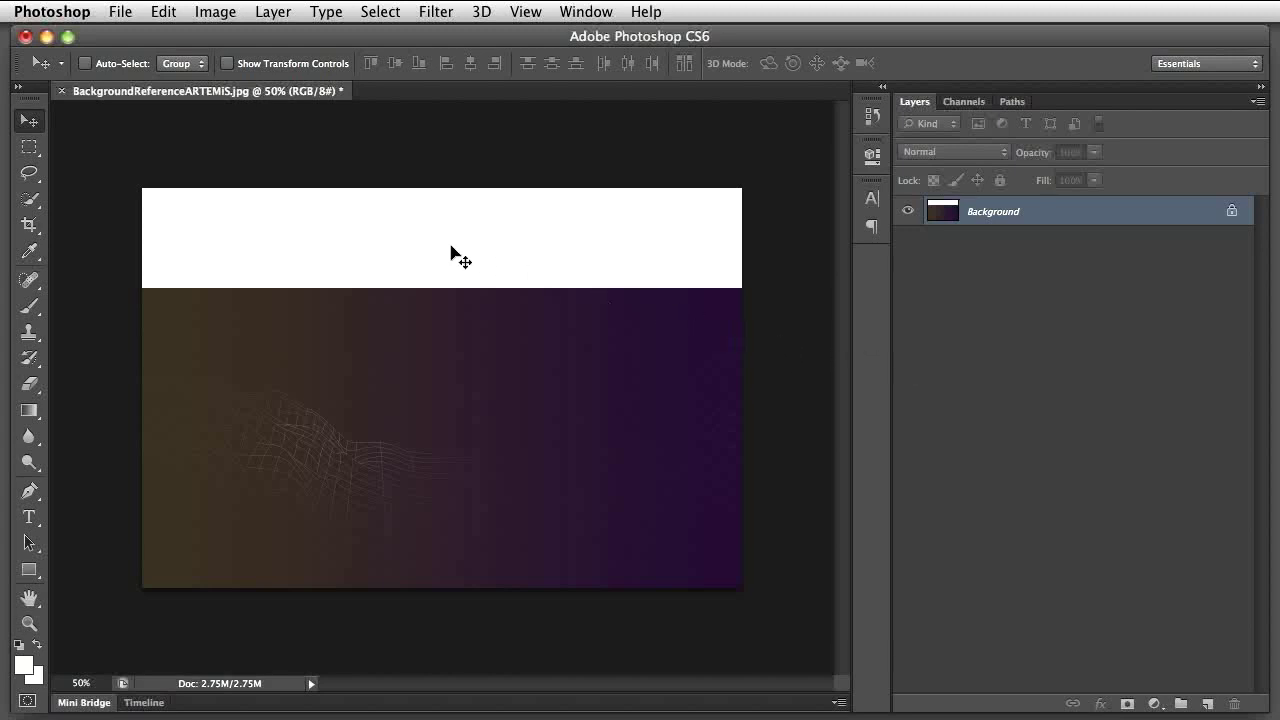
Rectangle-select the gradient strip just below the white band.
click(32, 150)
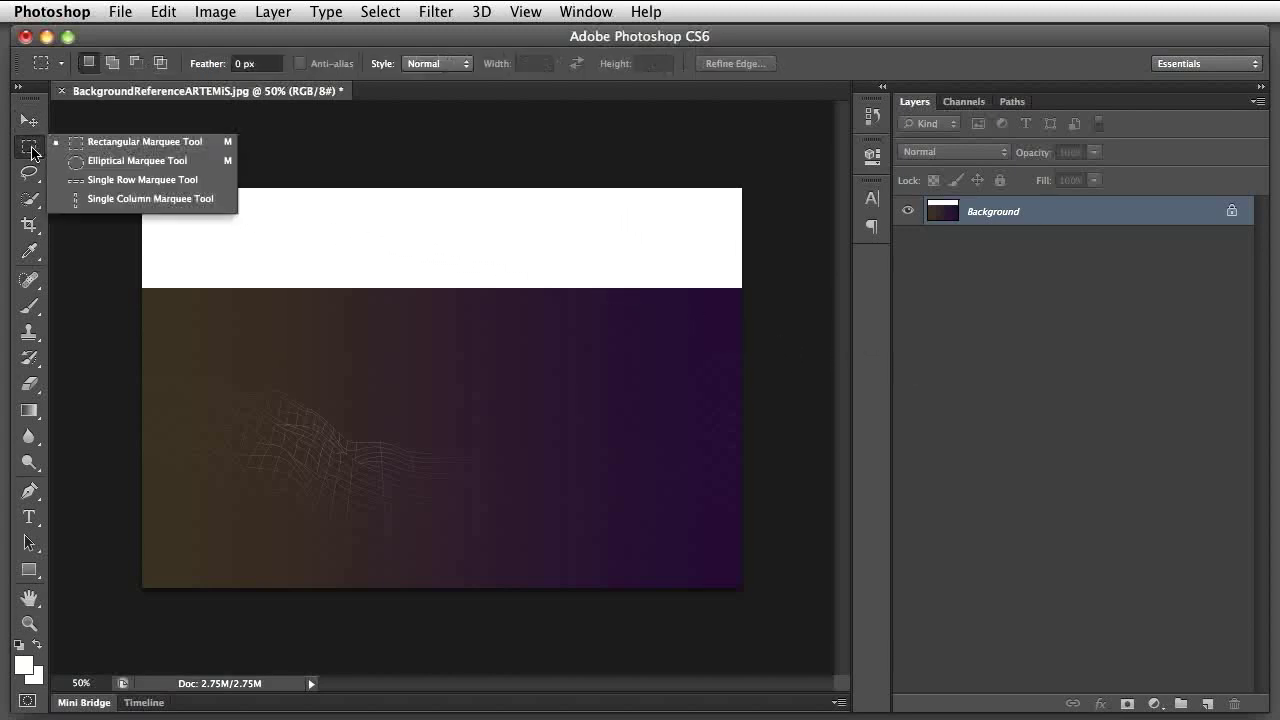
click(104, 144)
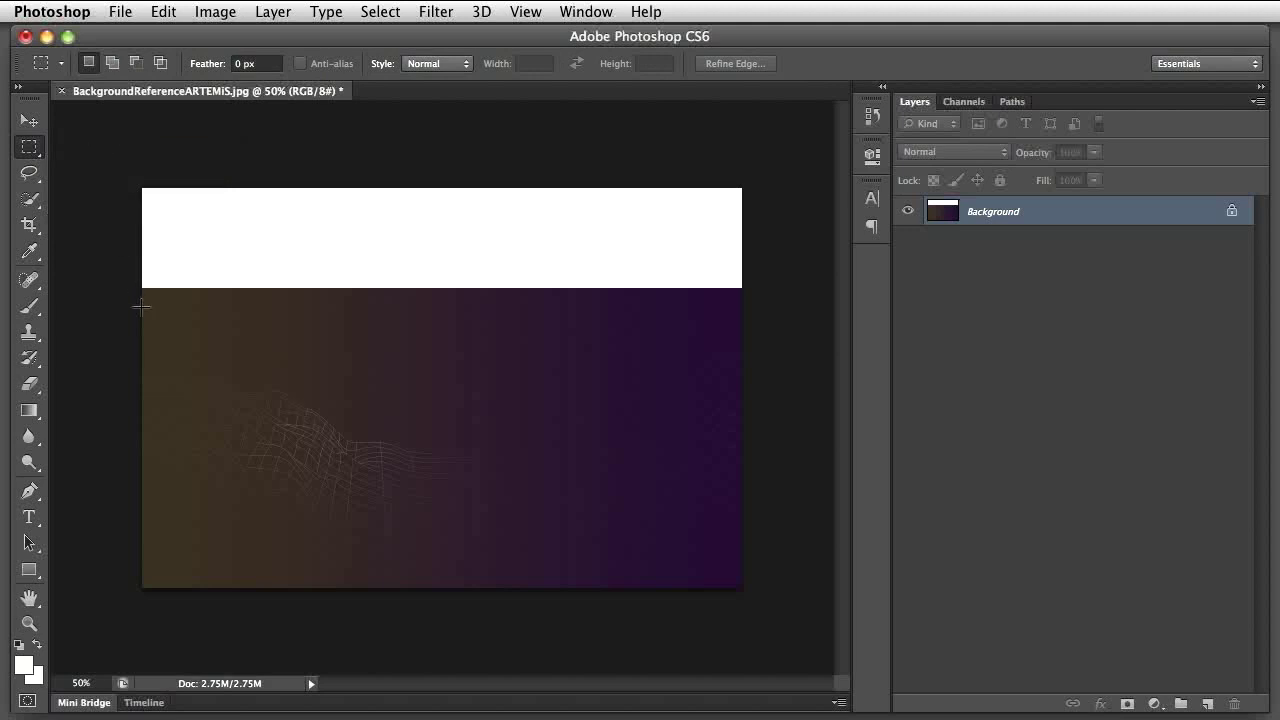
drag(137, 289, 749, 334)
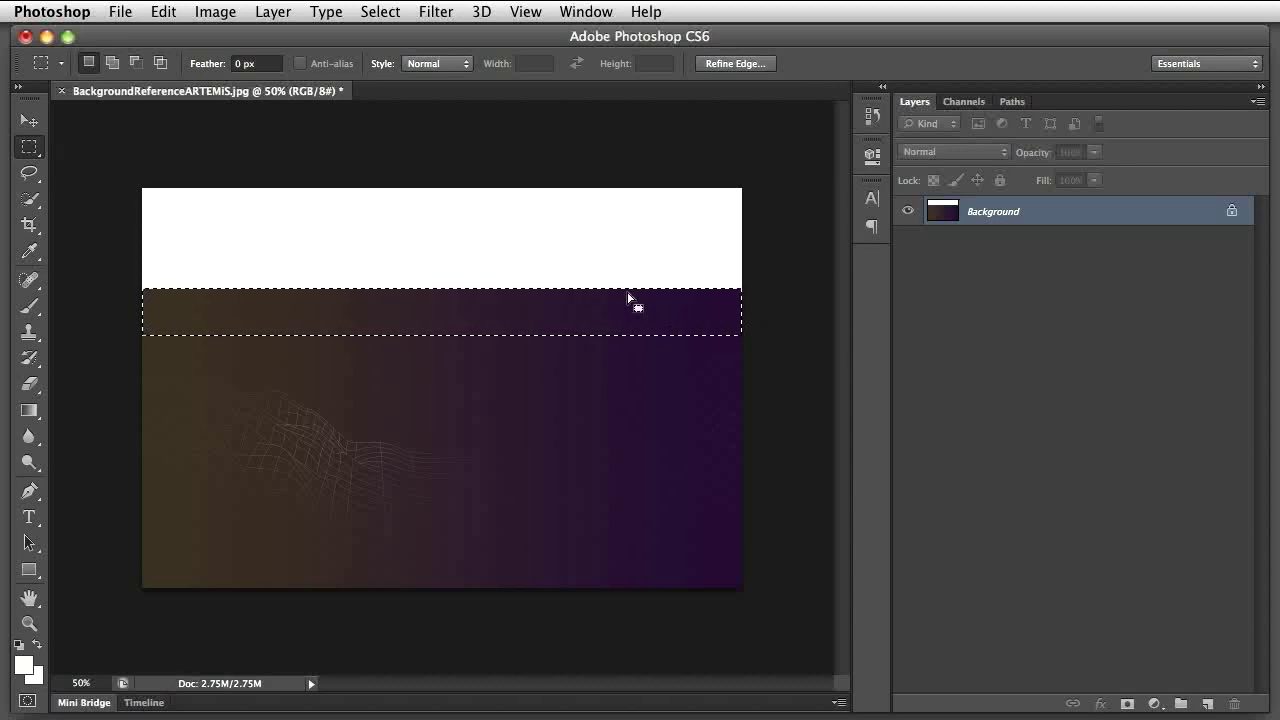
Scale the selected strip up to the canvas top, commit it, and deselect.
click(180, 16)
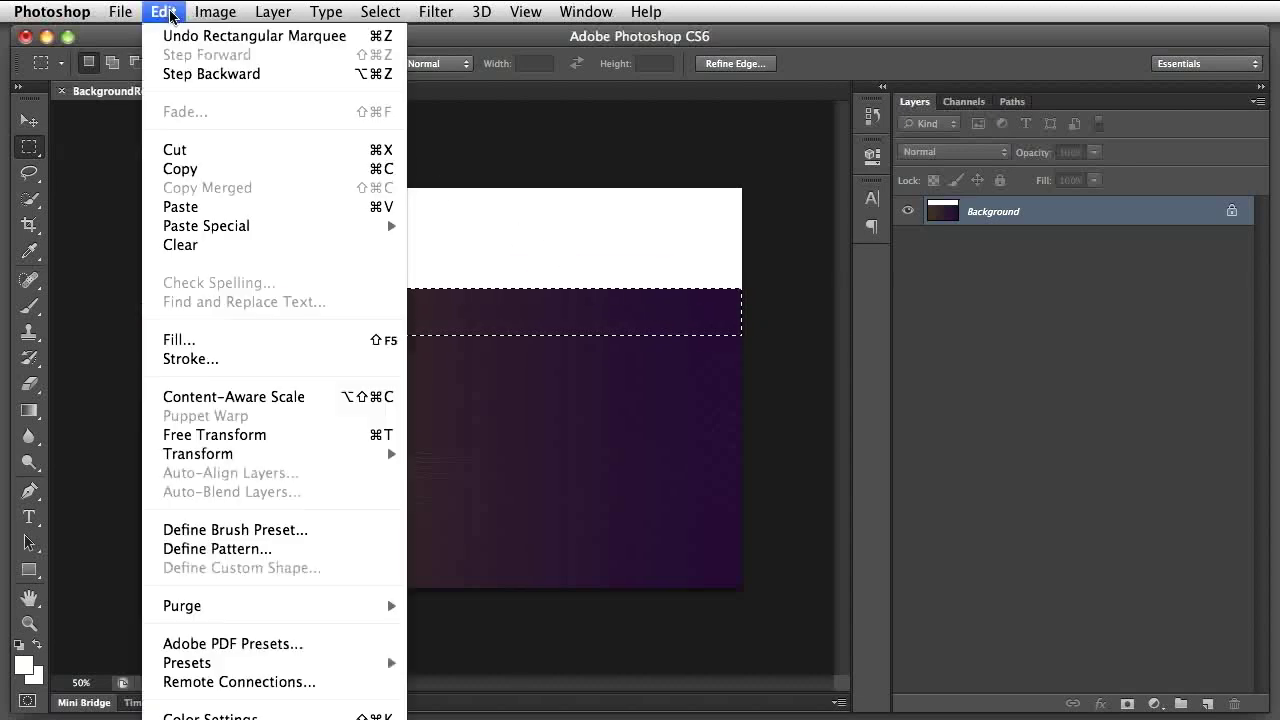
mouse_move(277, 456)
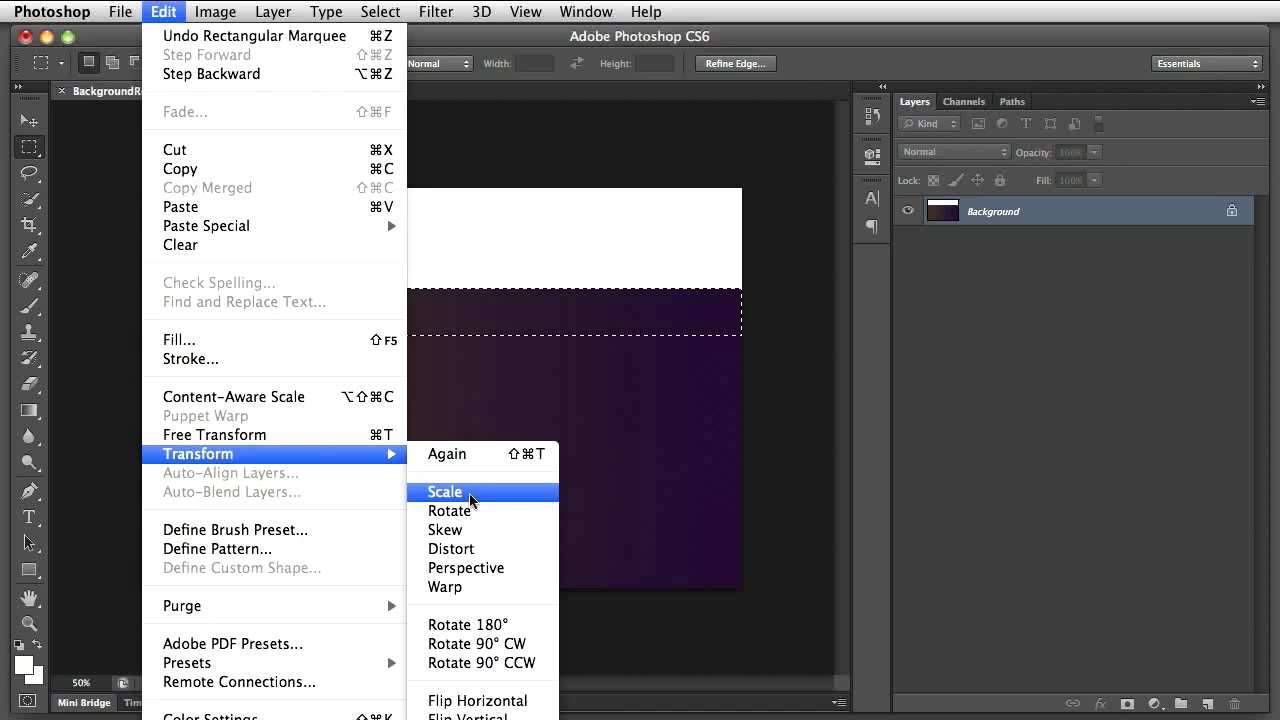
click(450, 491)
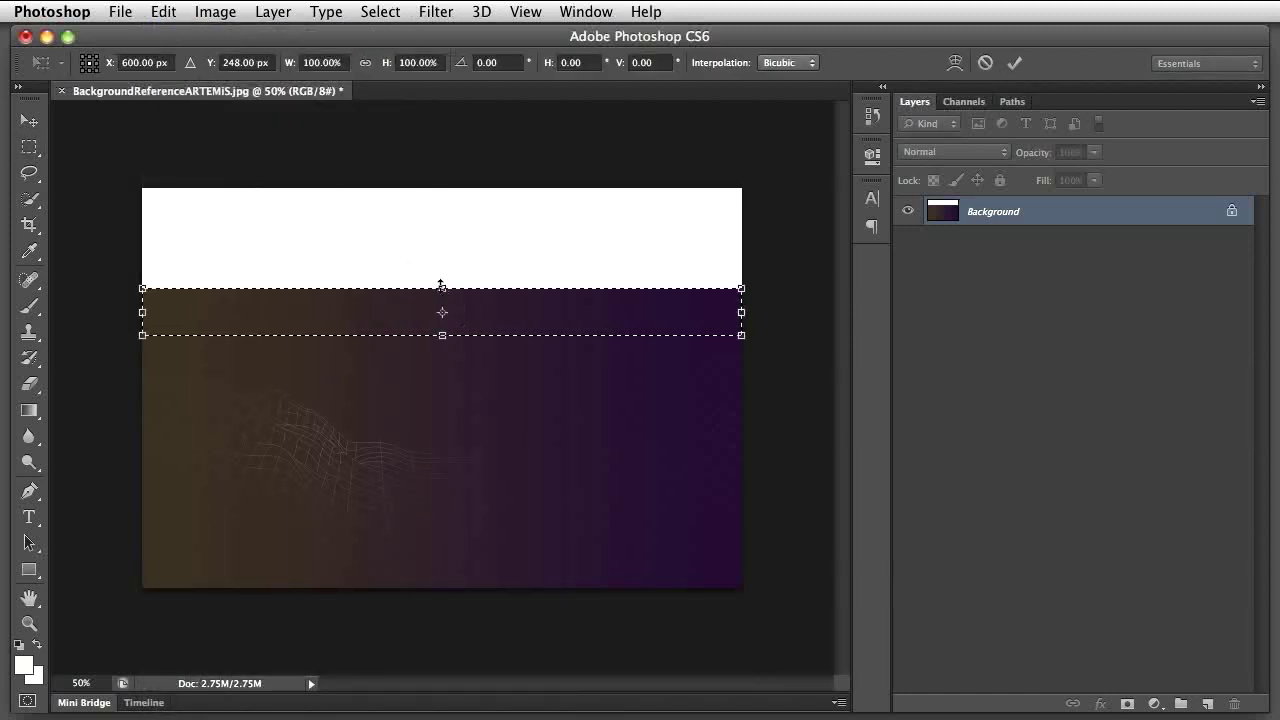
drag(442, 286, 437, 183)
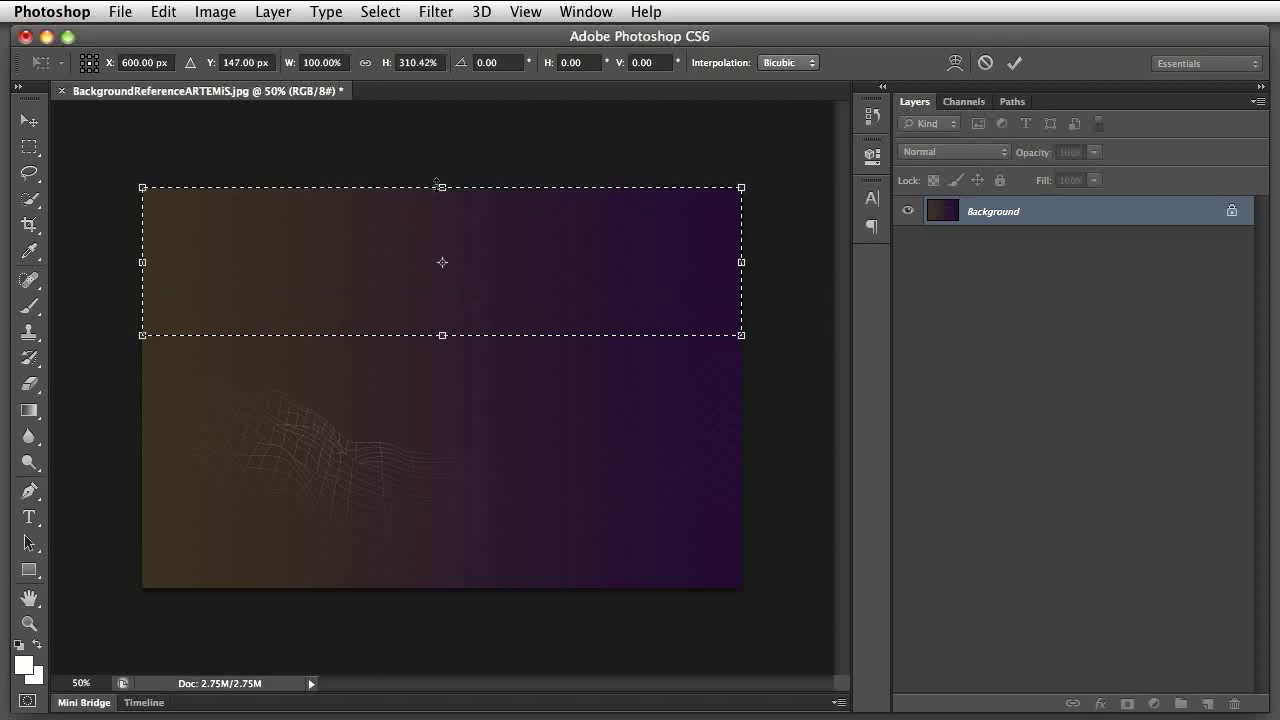
click(1014, 63)
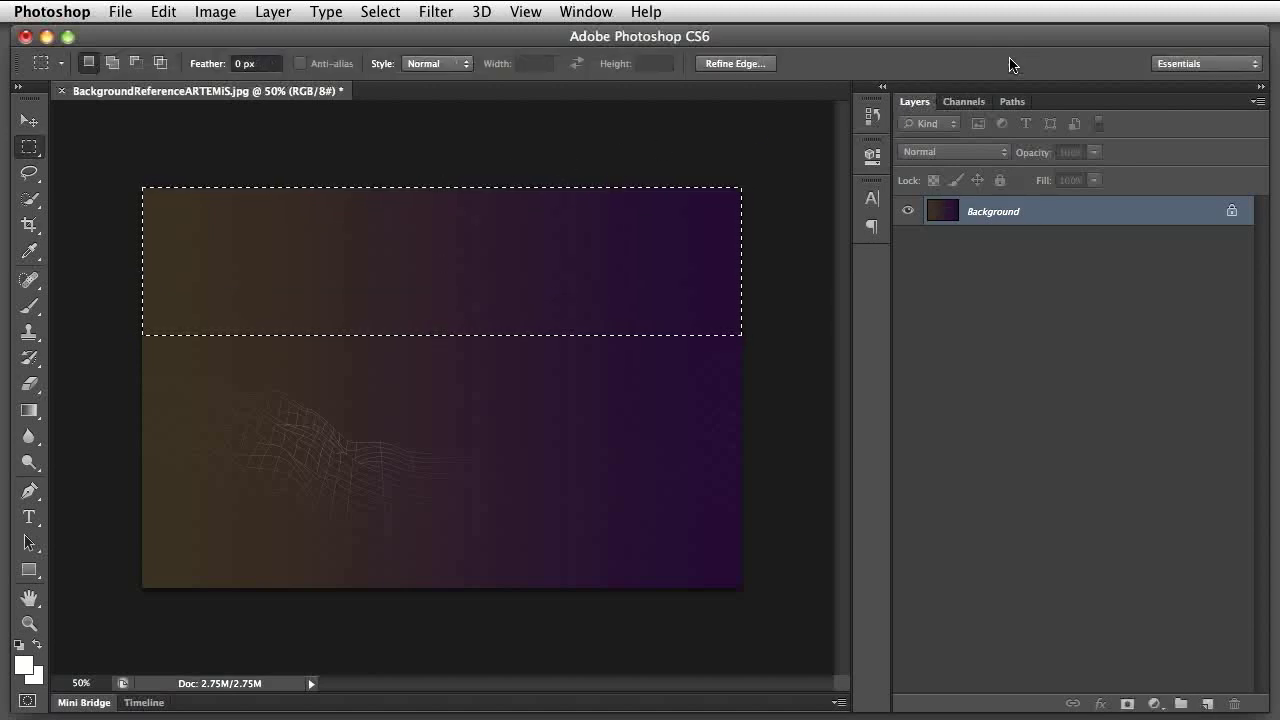
click(601, 369)
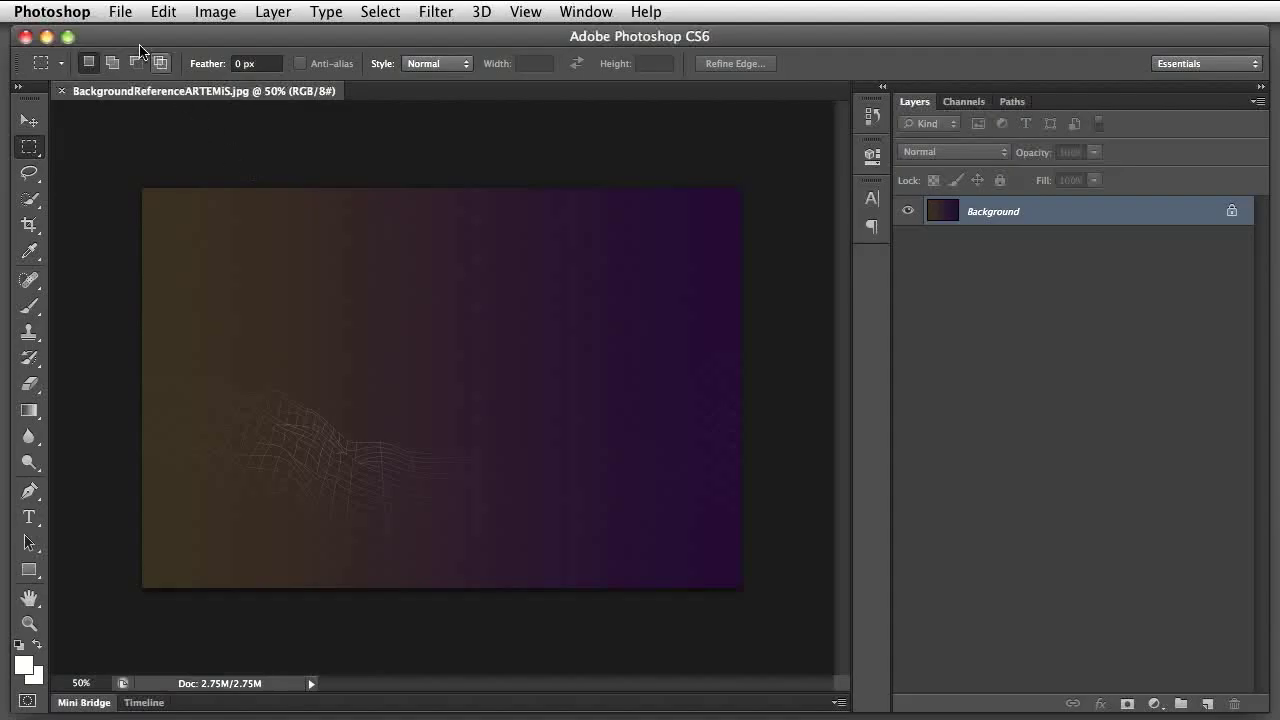
Save the document in Photoshop format as GameBackground.psd.
click(120, 12)
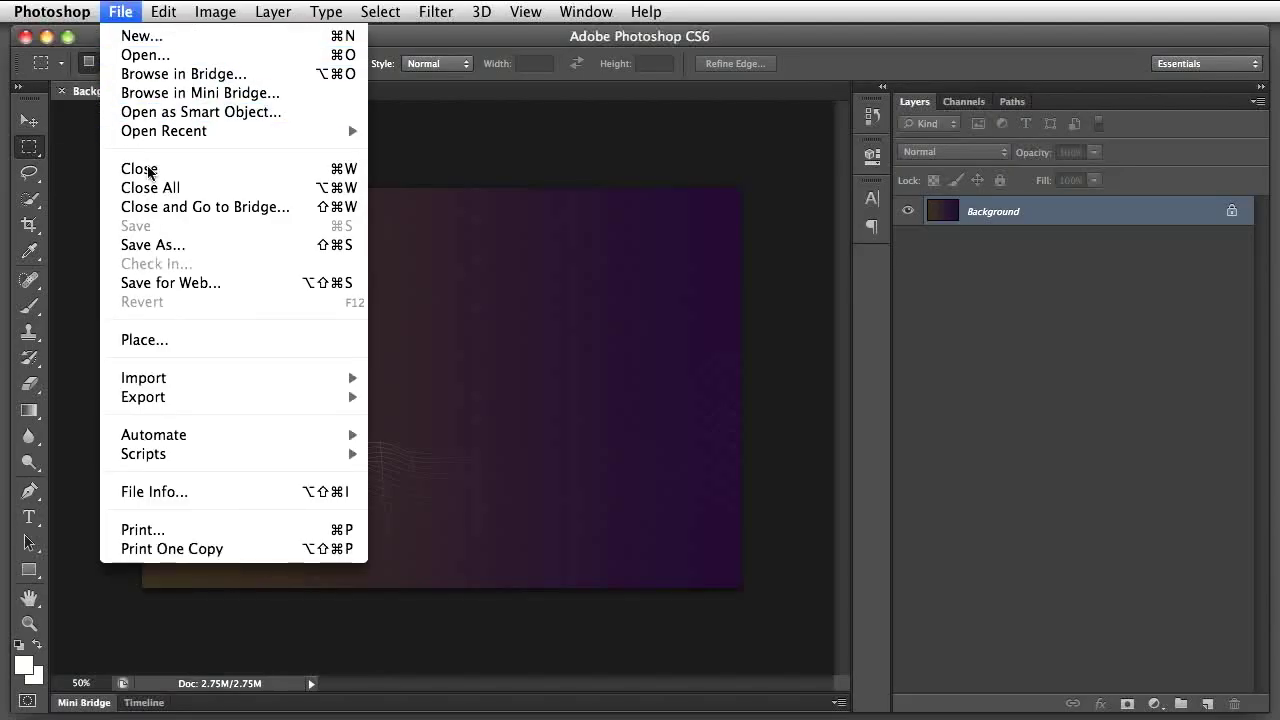
click(140, 244)
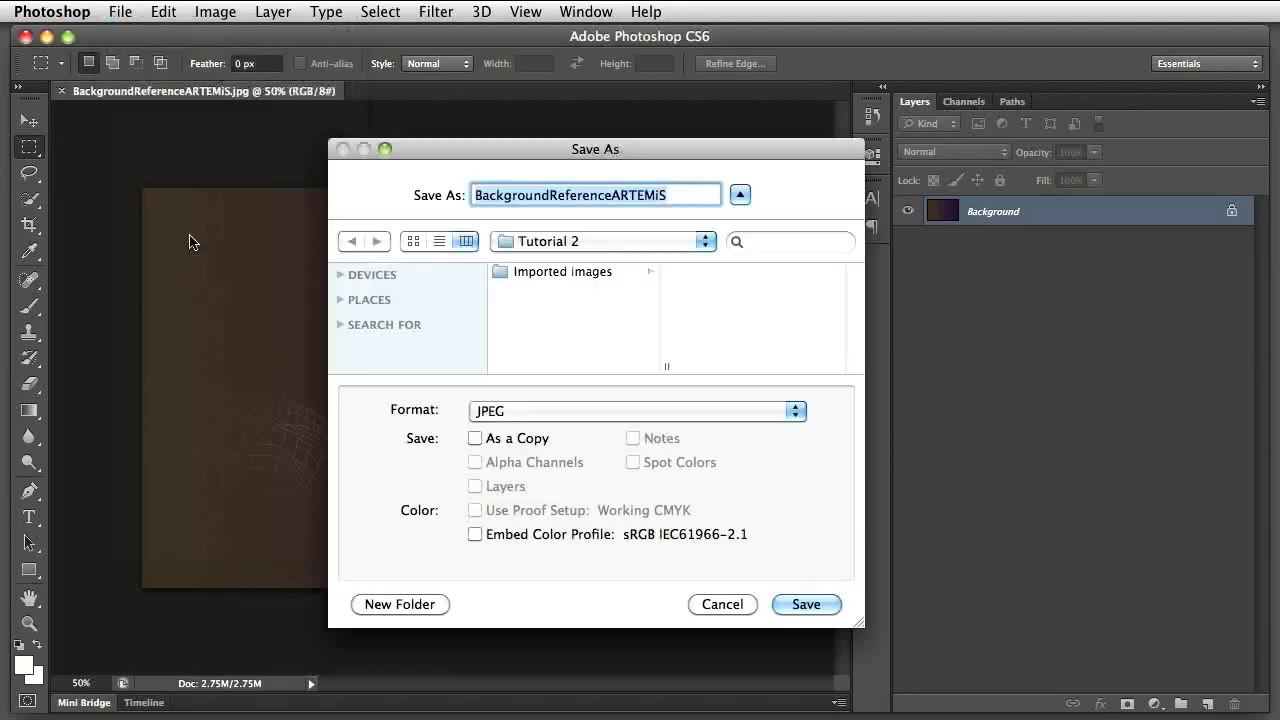
click(525, 410)
click(505, 285)
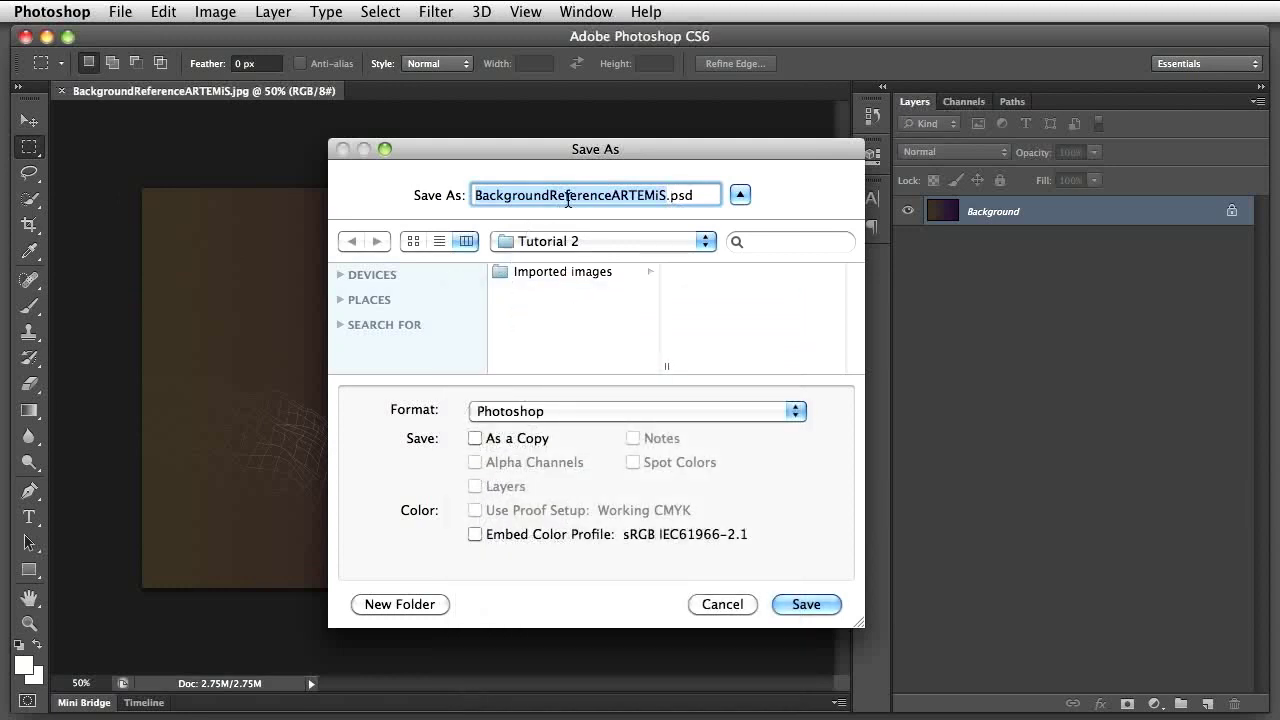
text(GameBackg)
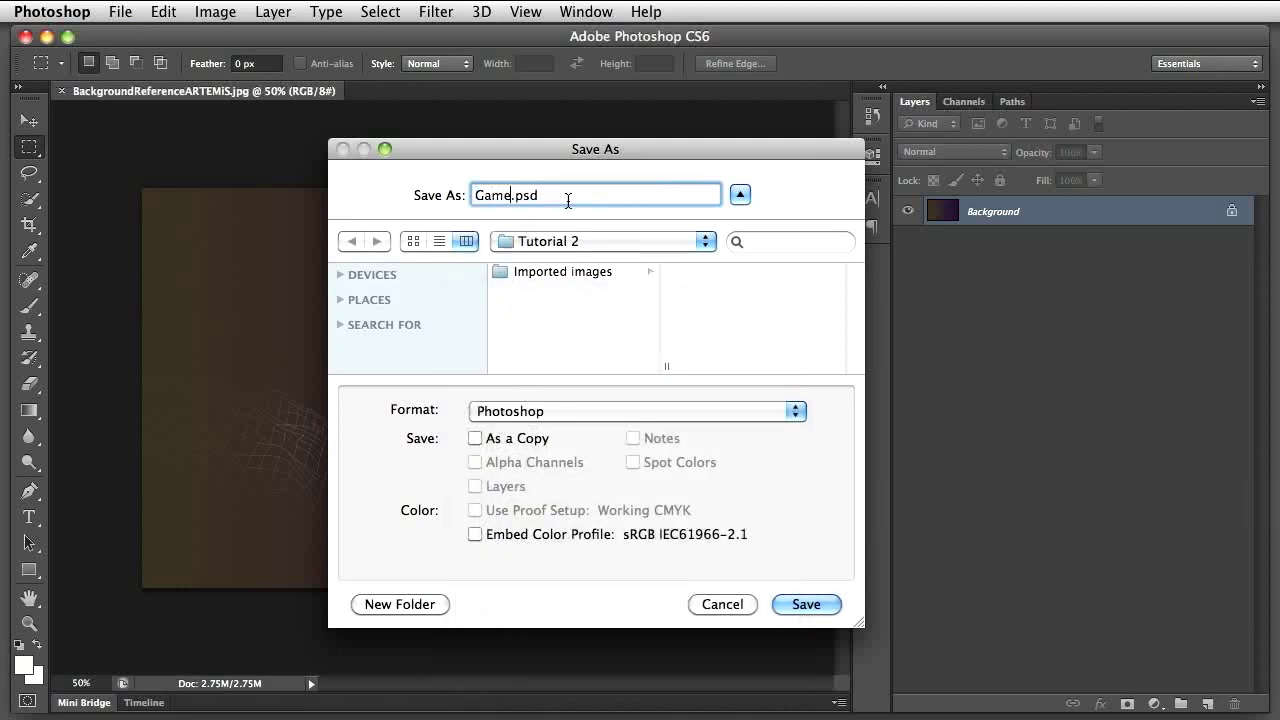
text(round)
click(806, 604)
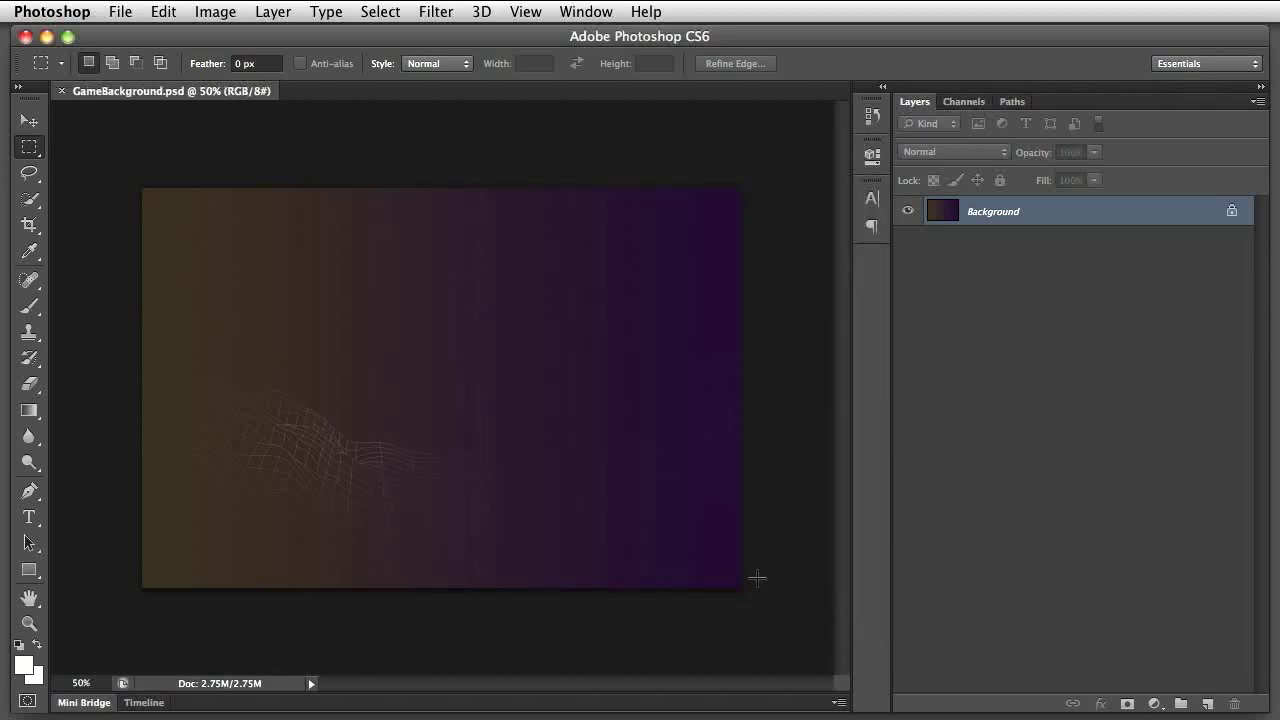
Save a PNG copy of the background, accepting the default PNG options.
click(125, 16)
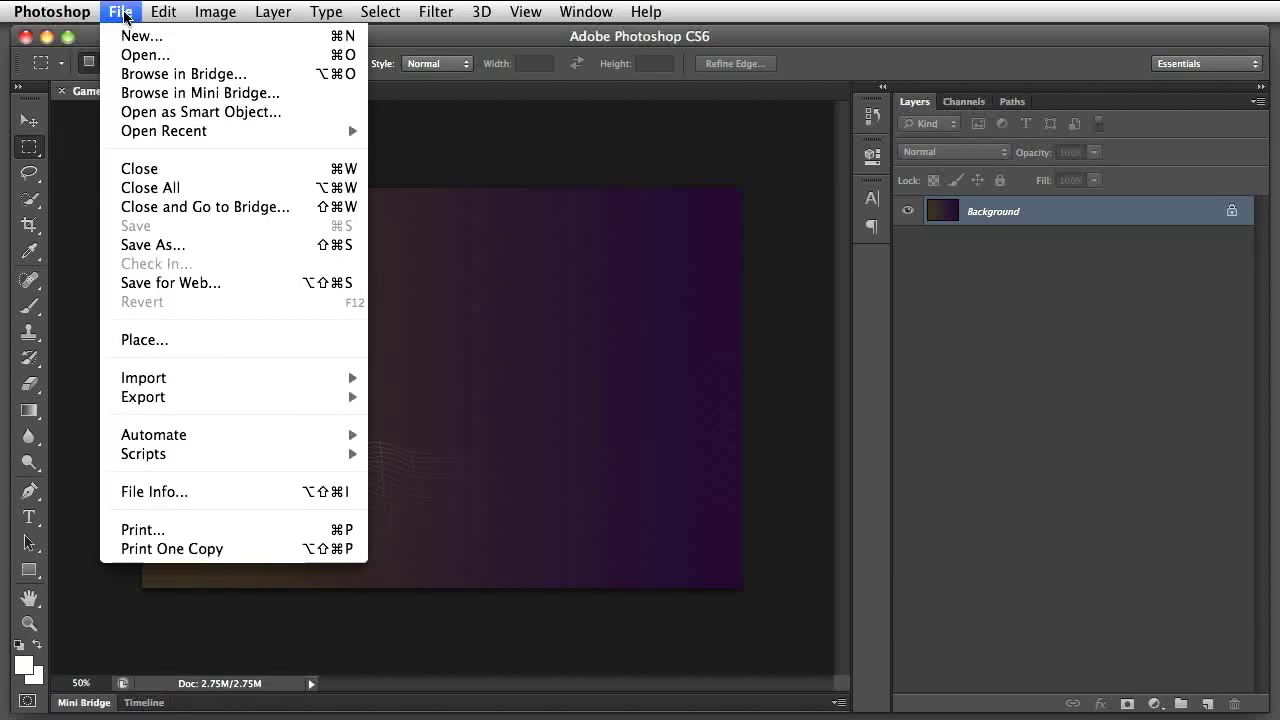
click(160, 245)
click(544, 414)
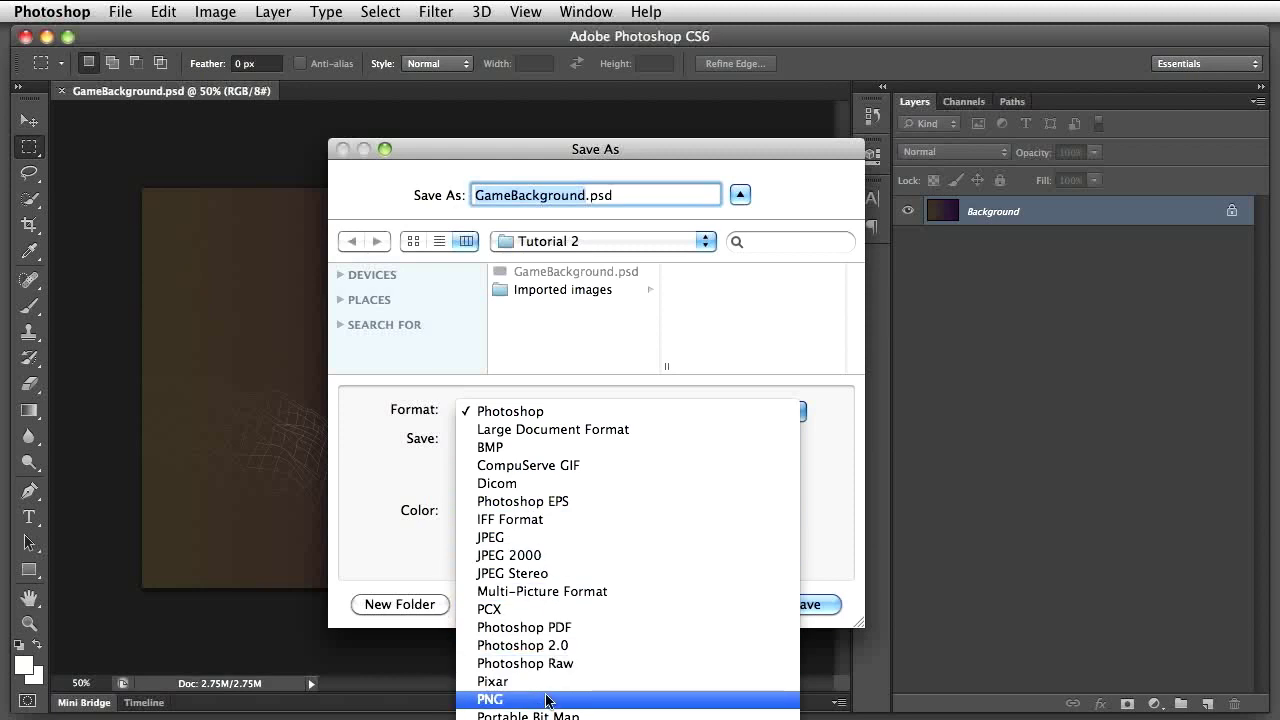
click(500, 699)
click(806, 604)
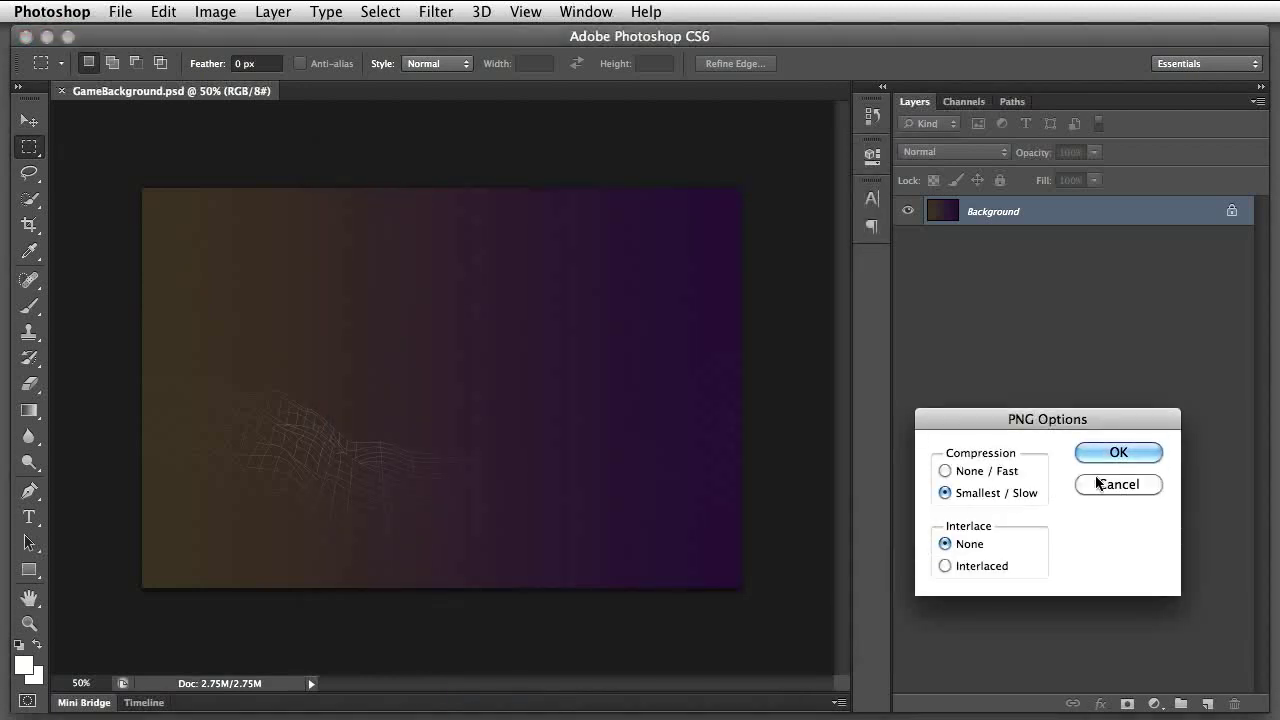
click(1145, 452)
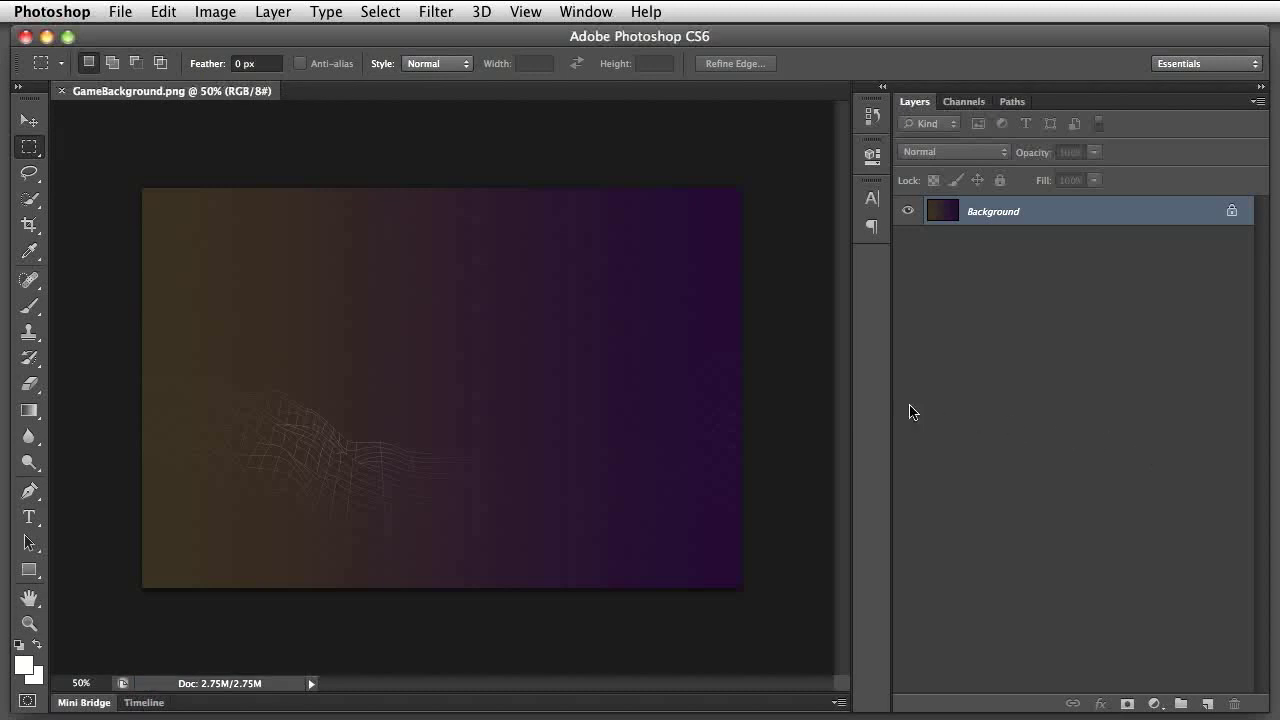
Place LogoMITwhitegrey from Imported images in the lower-left corner.
click(120, 11)
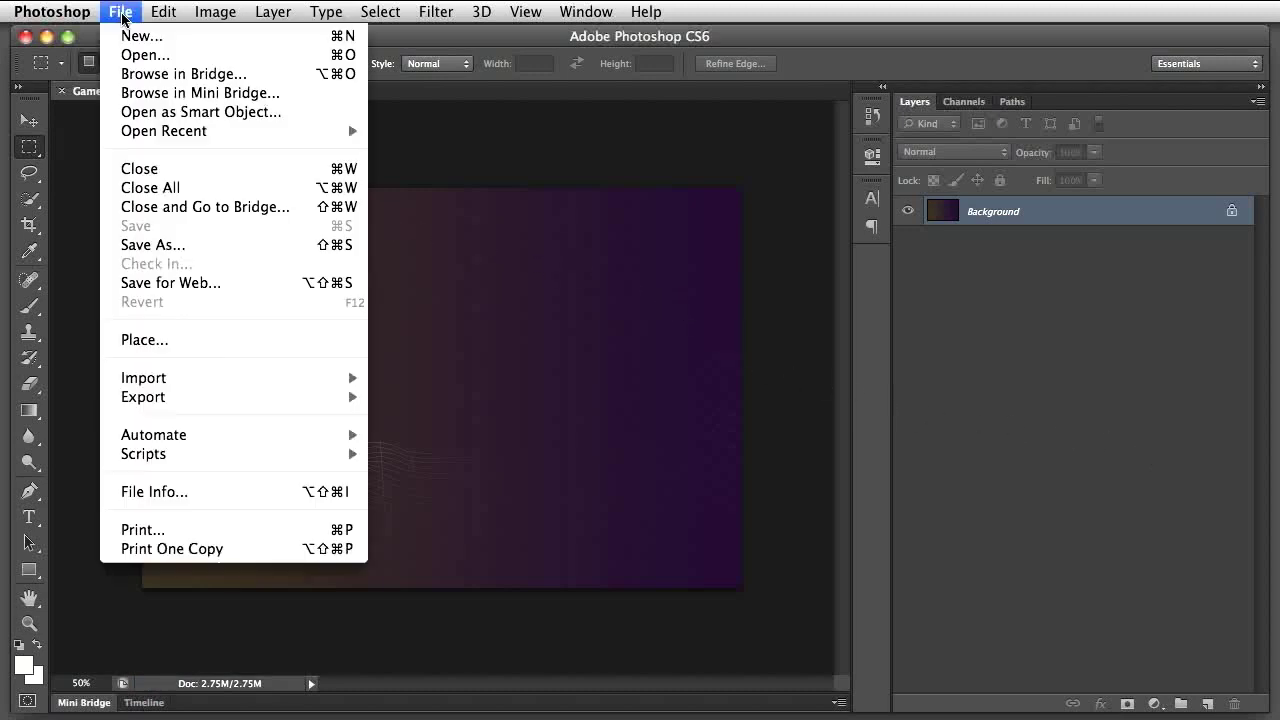
click(203, 341)
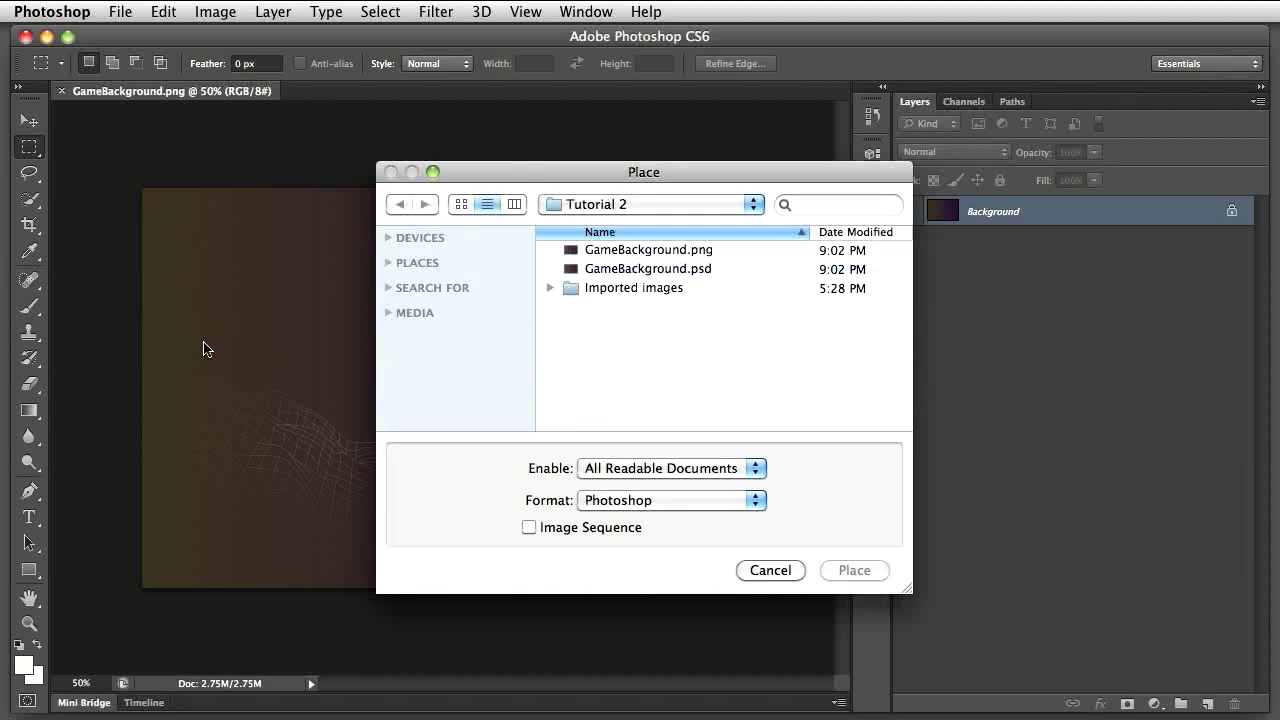
click(551, 288)
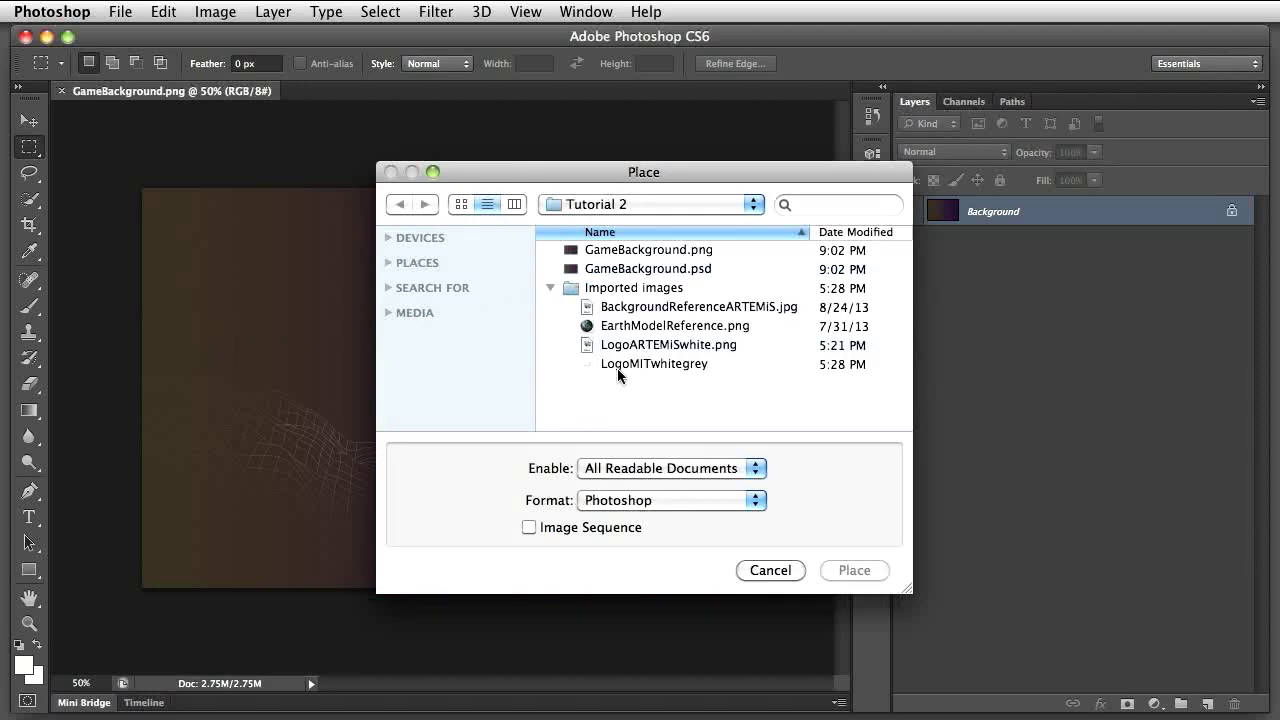
click(601, 362)
click(856, 570)
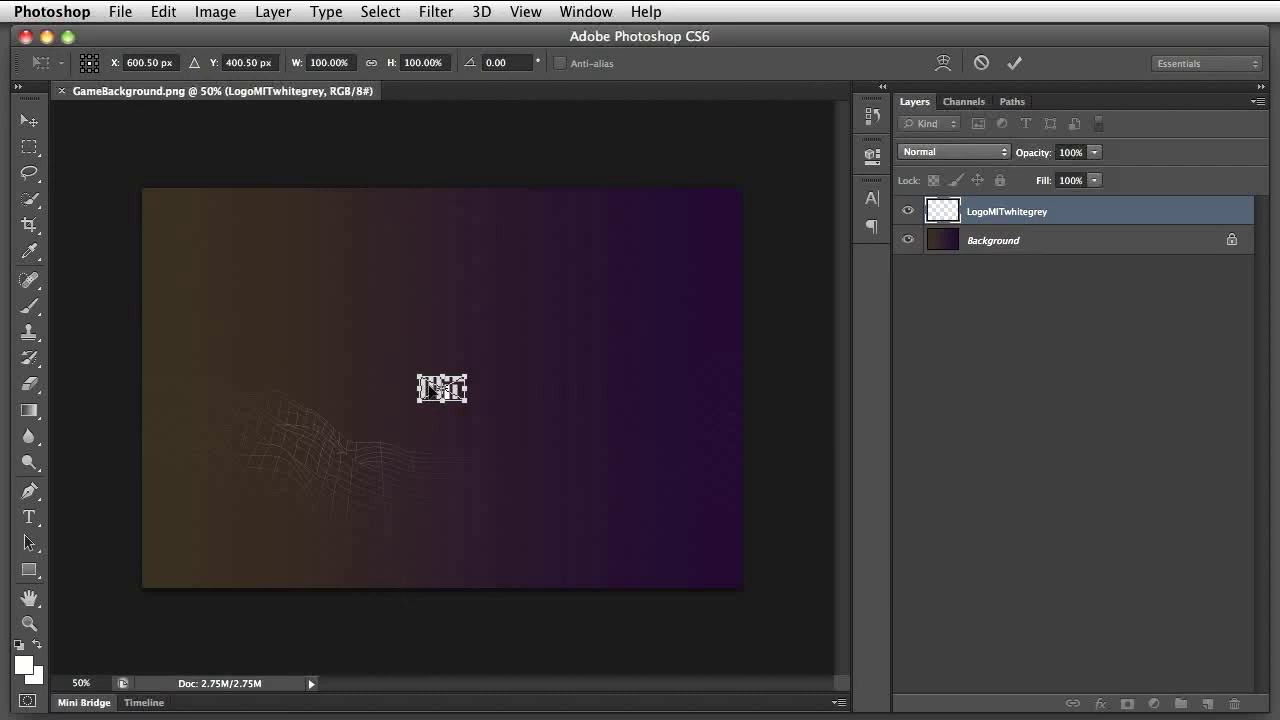
drag(428, 388, 184, 548)
click(1014, 62)
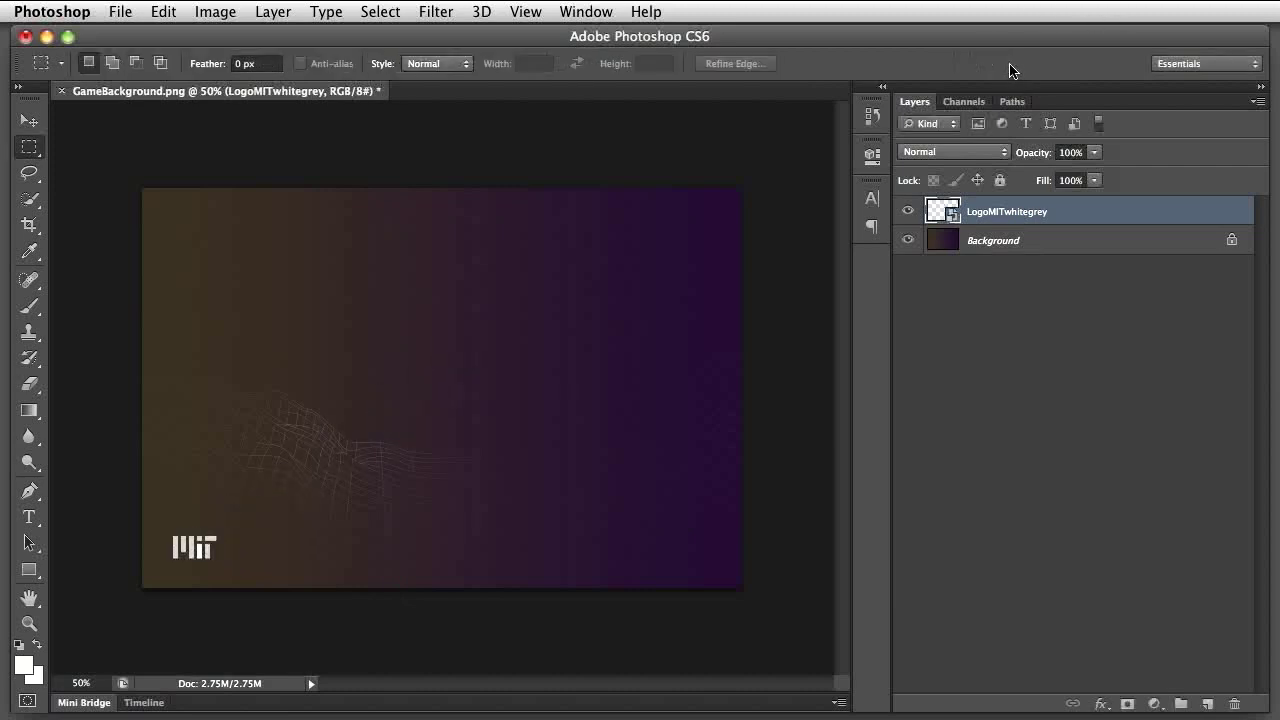
Place LogoARTEMiSwhite.png and move it to the lower-right corner.
click(122, 12)
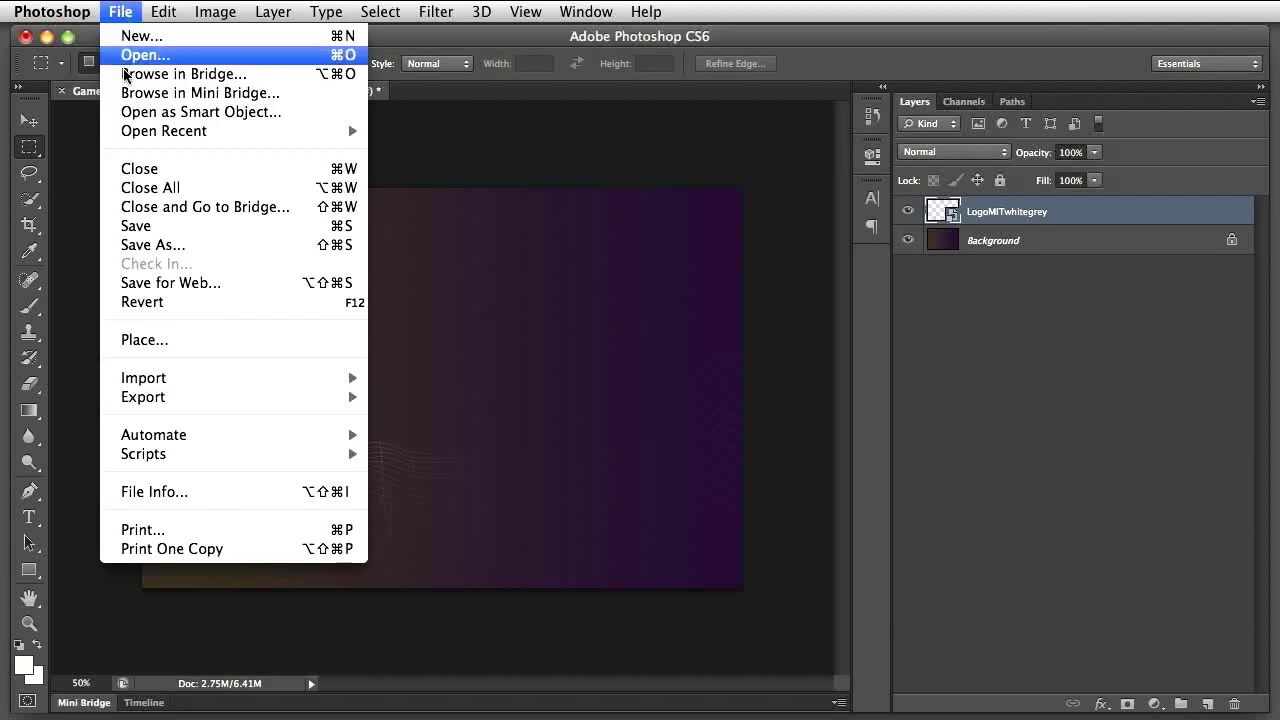
click(160, 343)
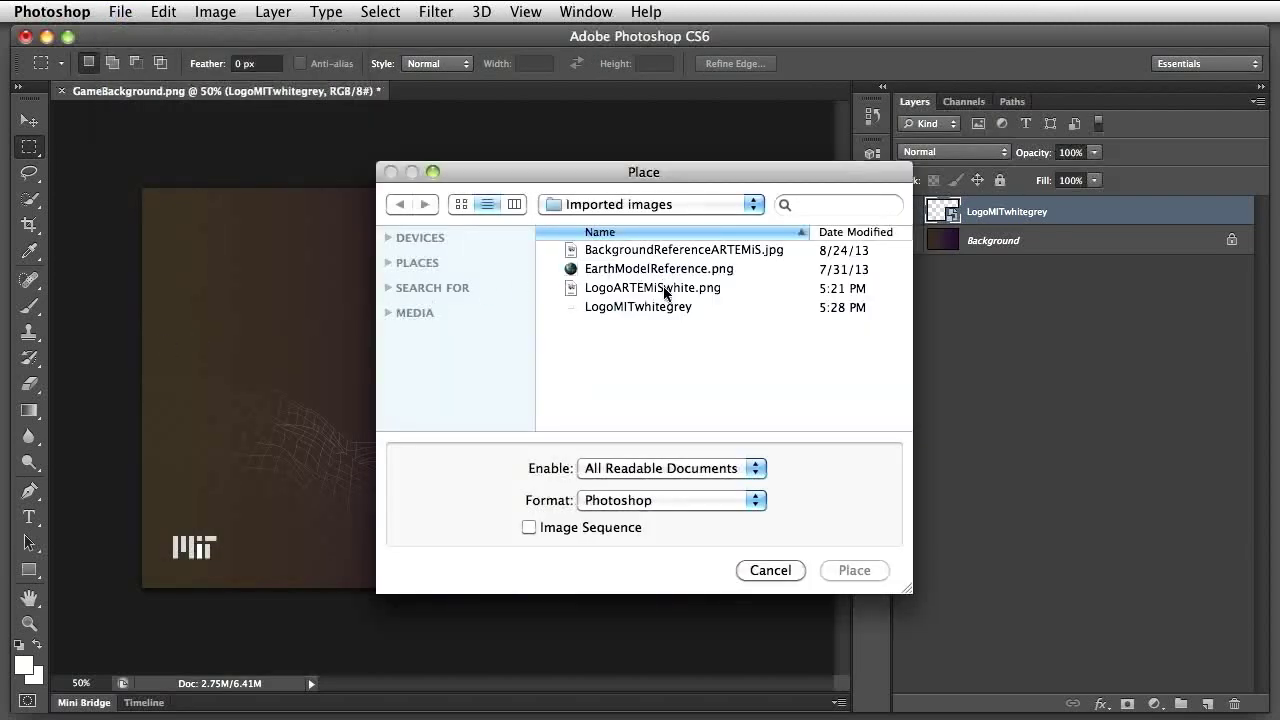
click(665, 289)
click(851, 569)
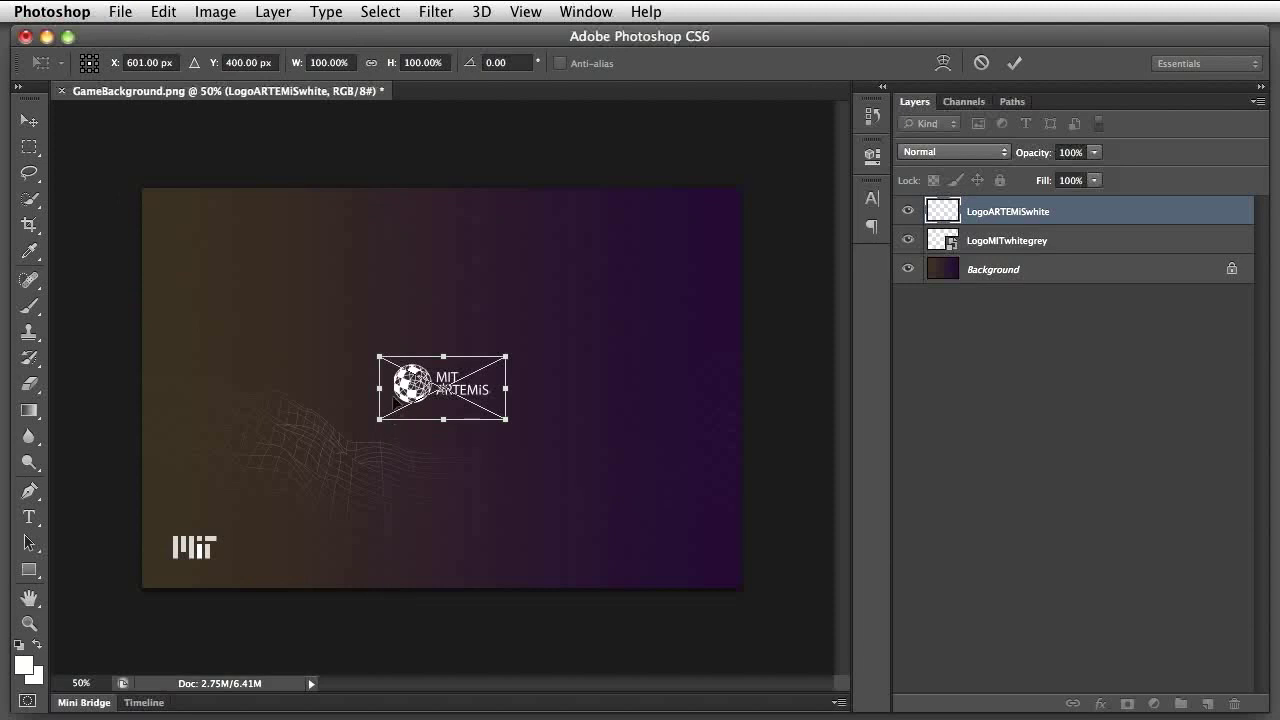
drag(444, 389, 662, 557)
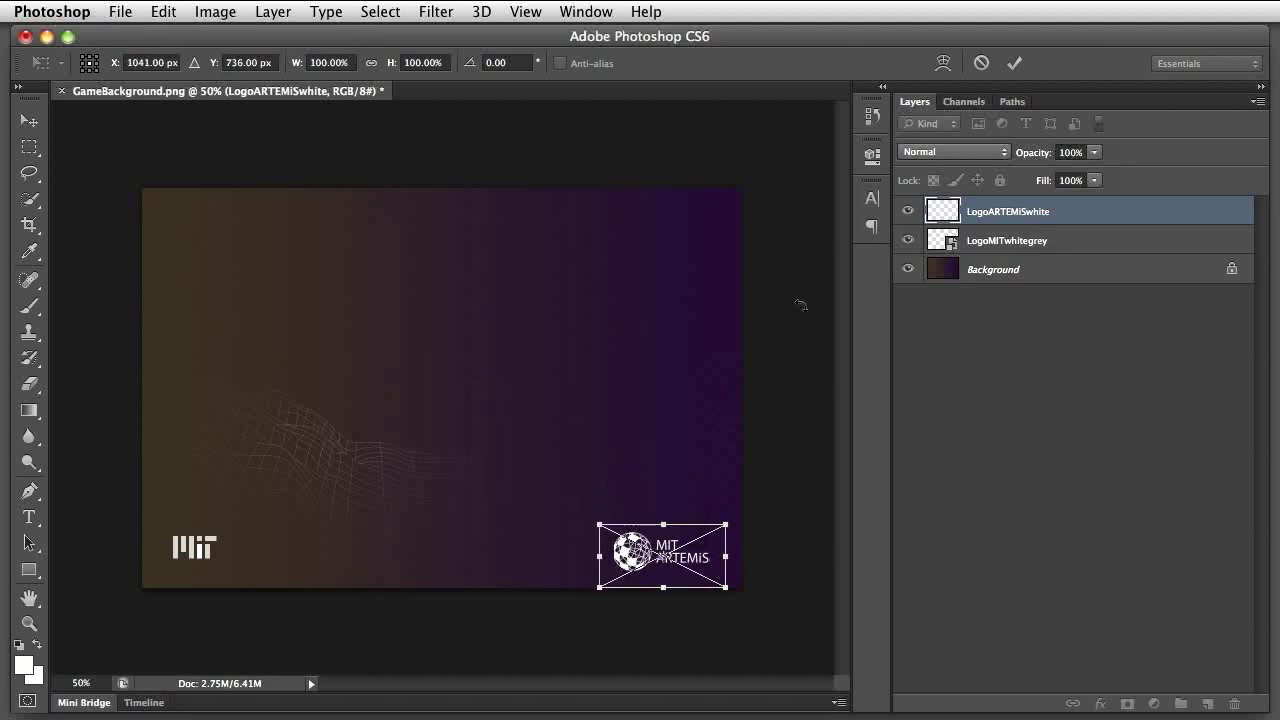
Commit the ARTEMiS logo, then place EarthModelReference.png slightly scaled down near the centre.
click(1013, 63)
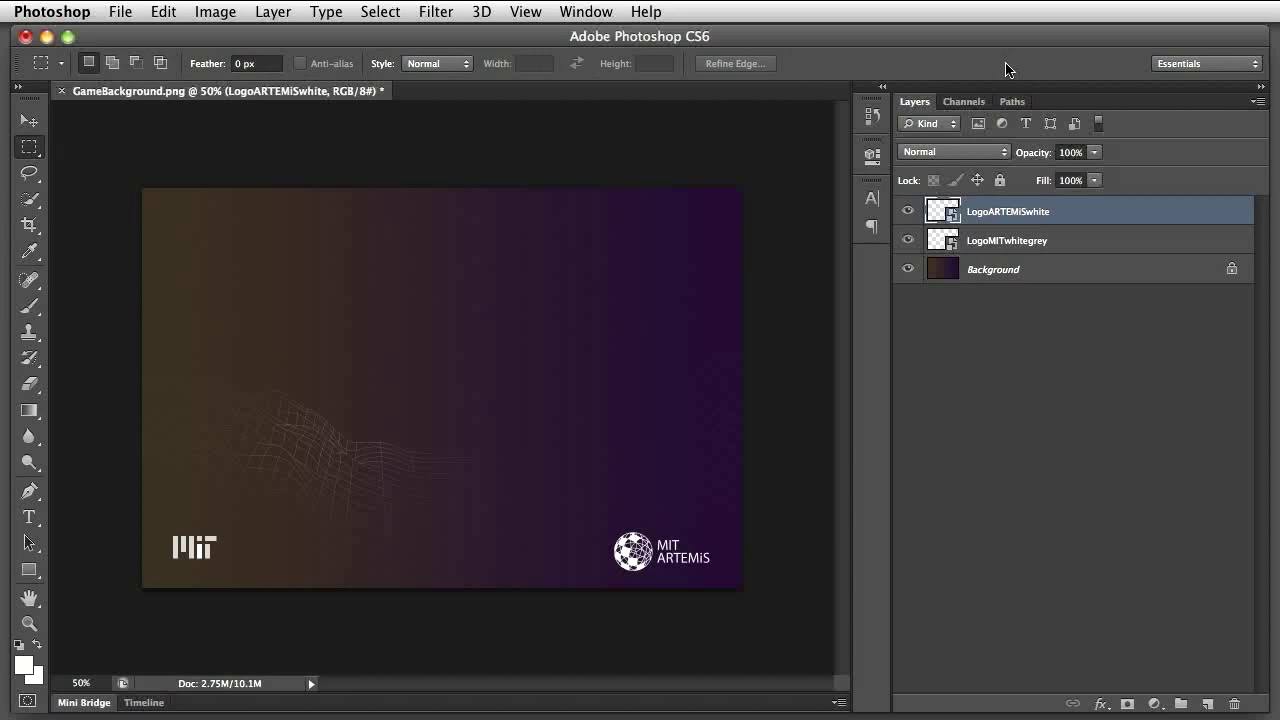
click(120, 12)
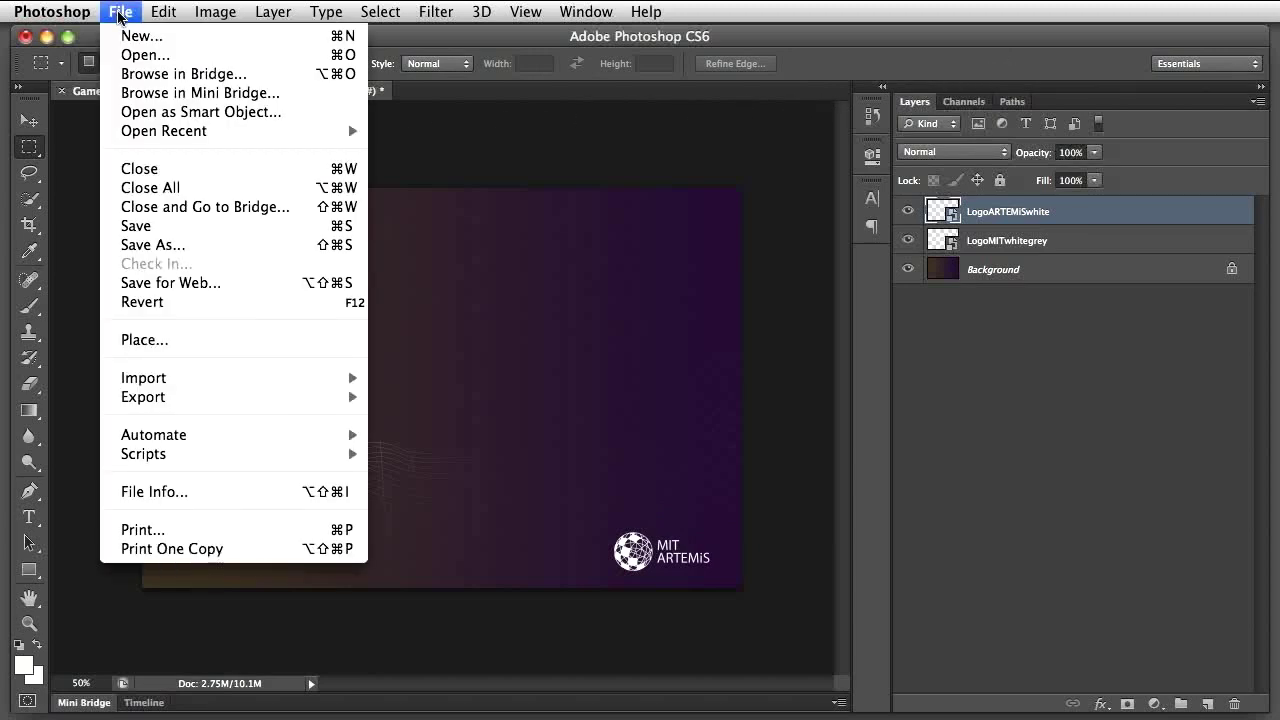
click(161, 340)
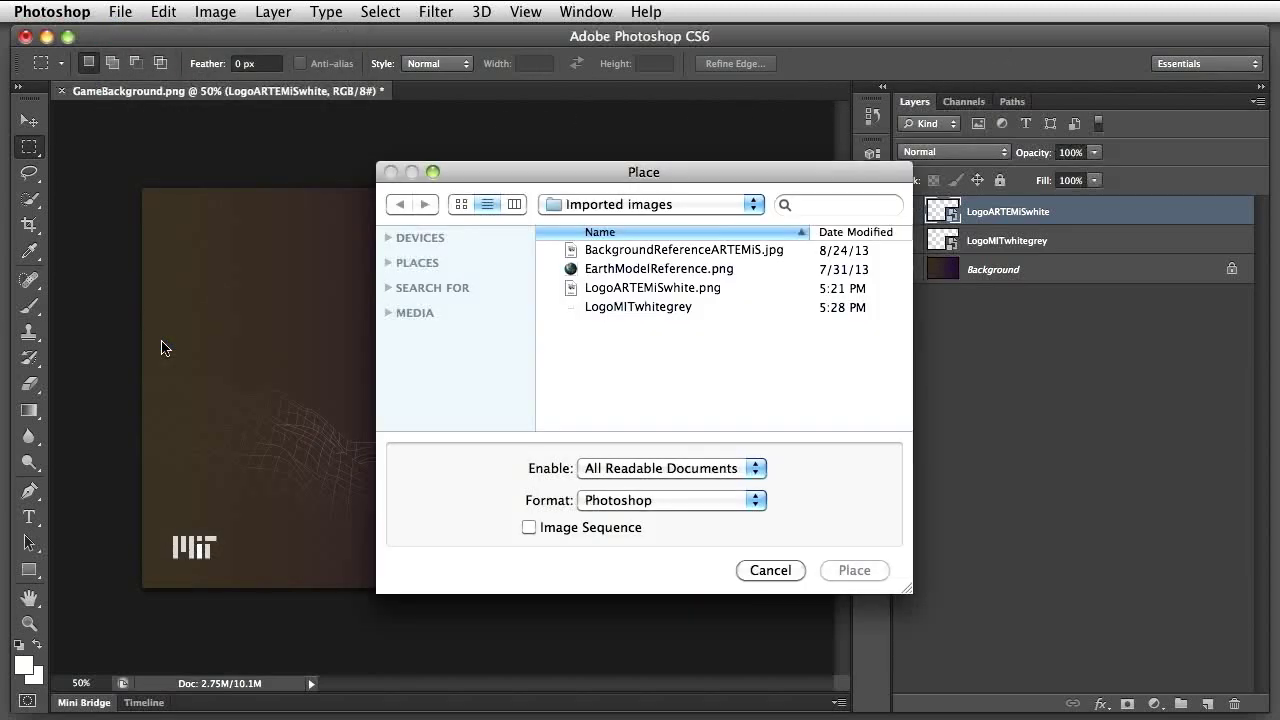
click(609, 272)
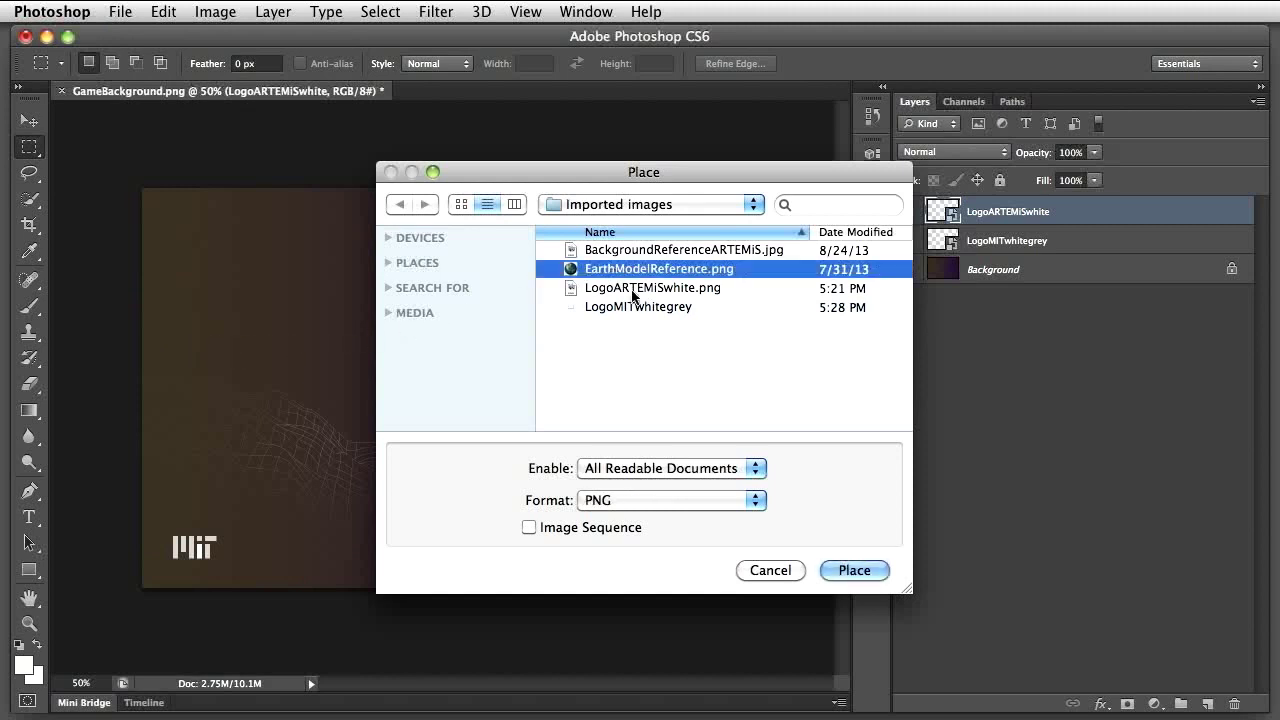
click(855, 572)
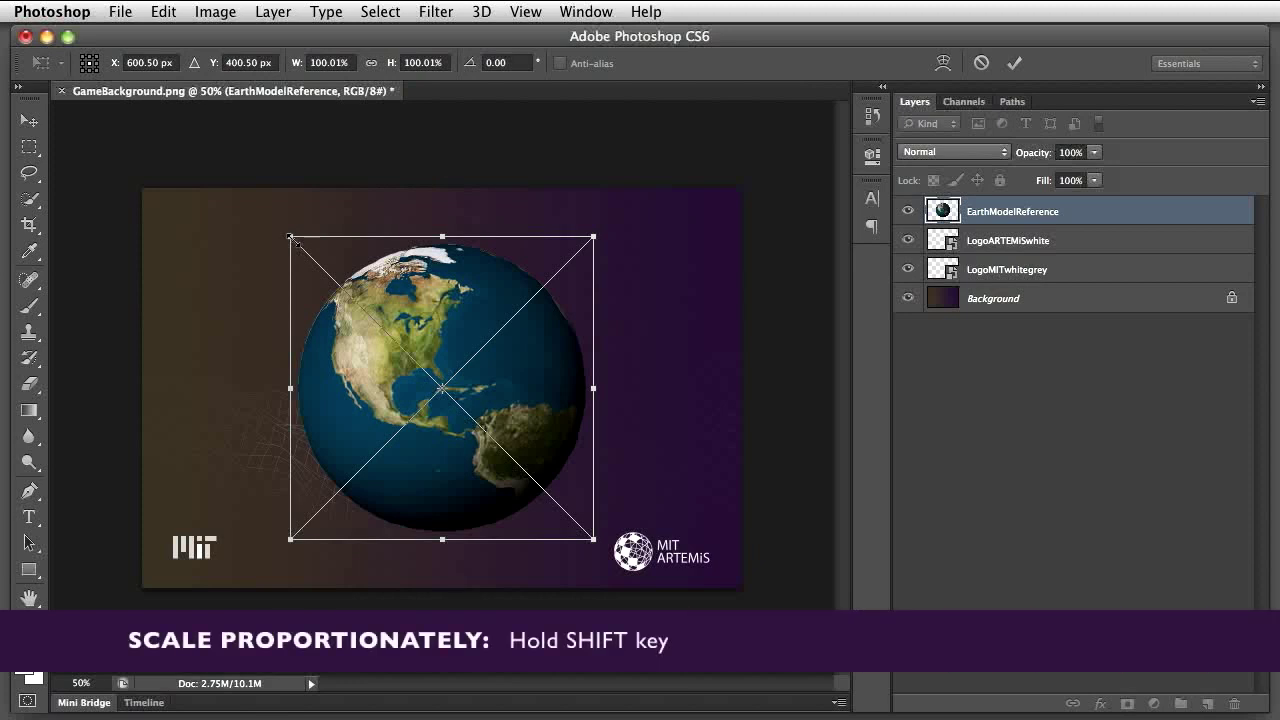
drag(291, 238, 311, 262)
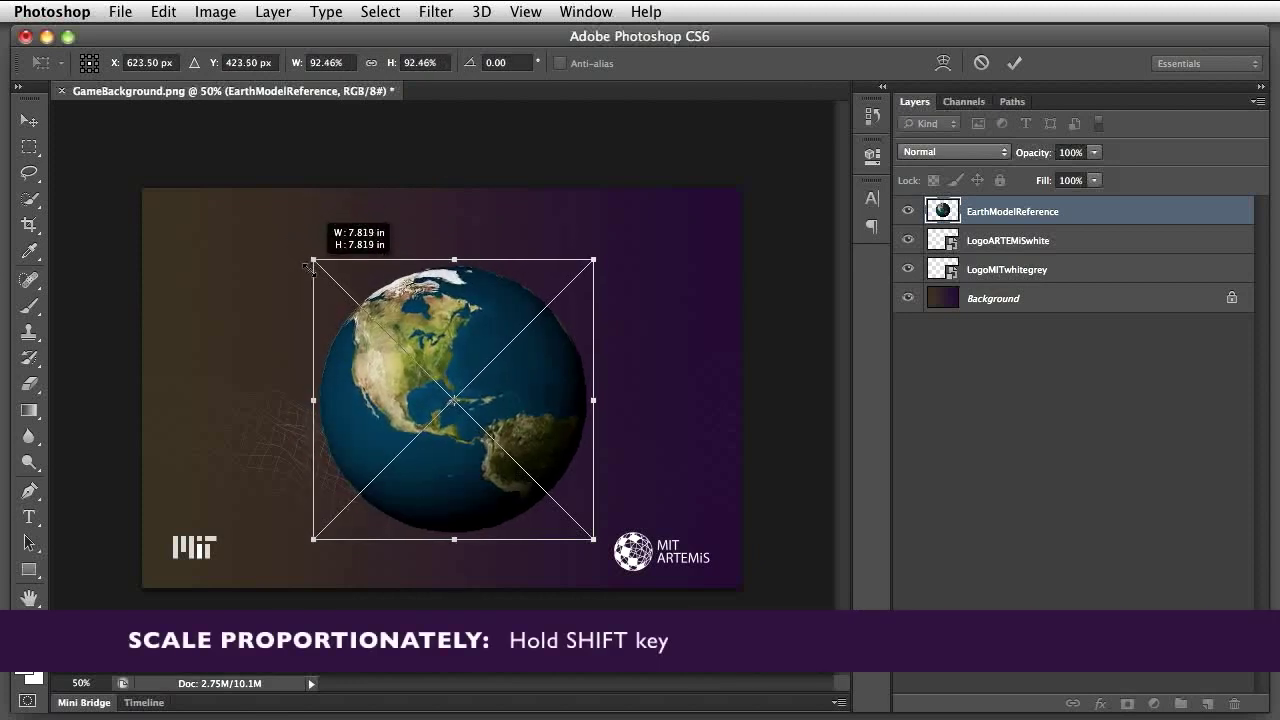
drag(446, 318, 434, 335)
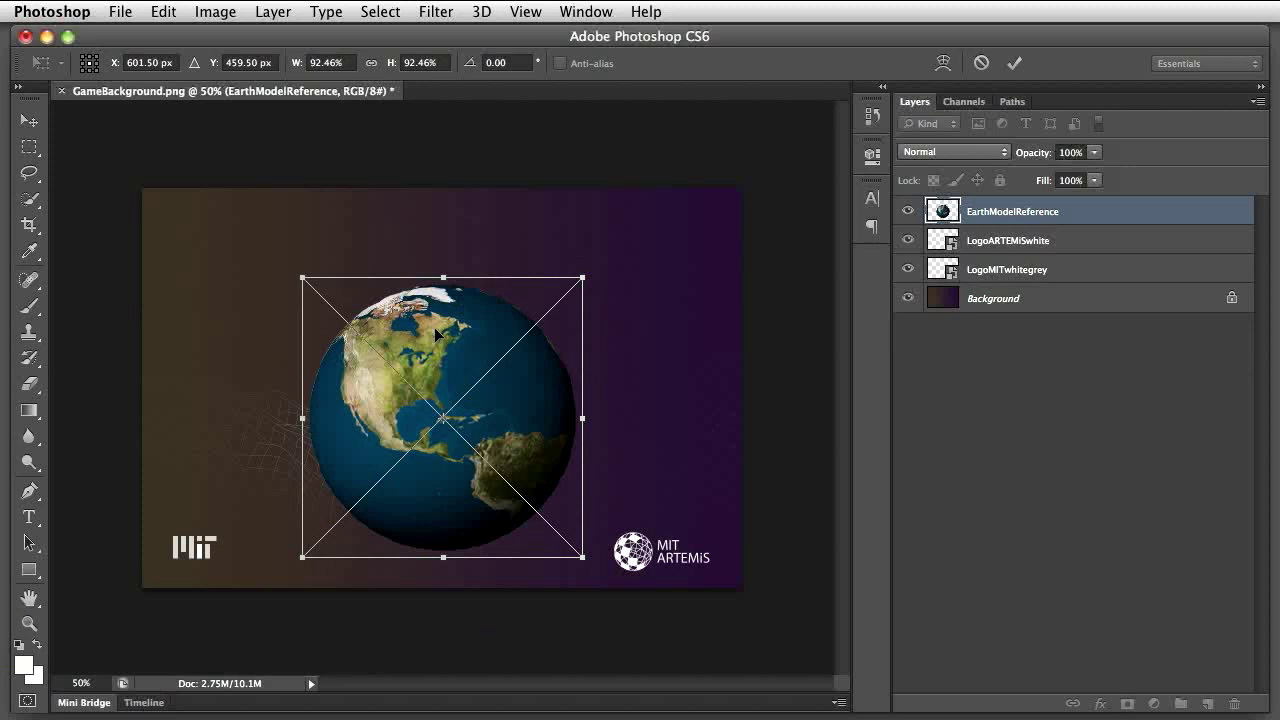
click(1013, 64)
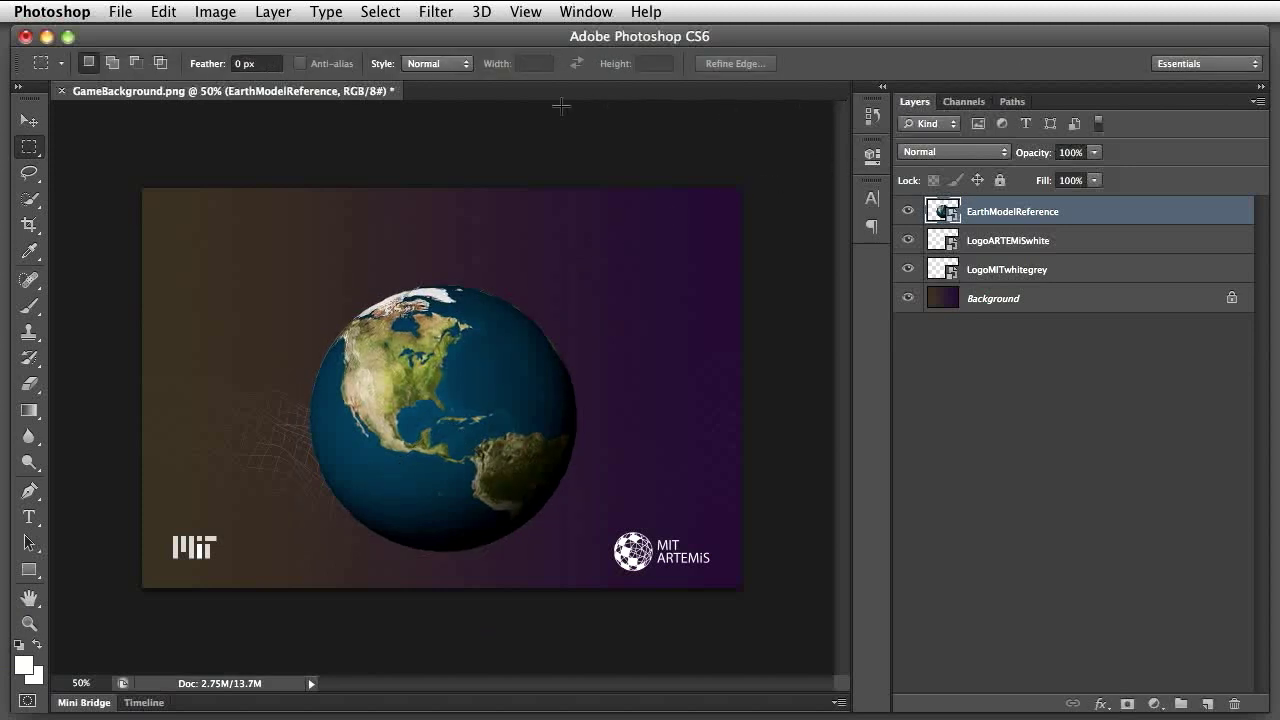
Overwrite GameBackground.psd with the layered design, keeping compatibility on.
click(112, 14)
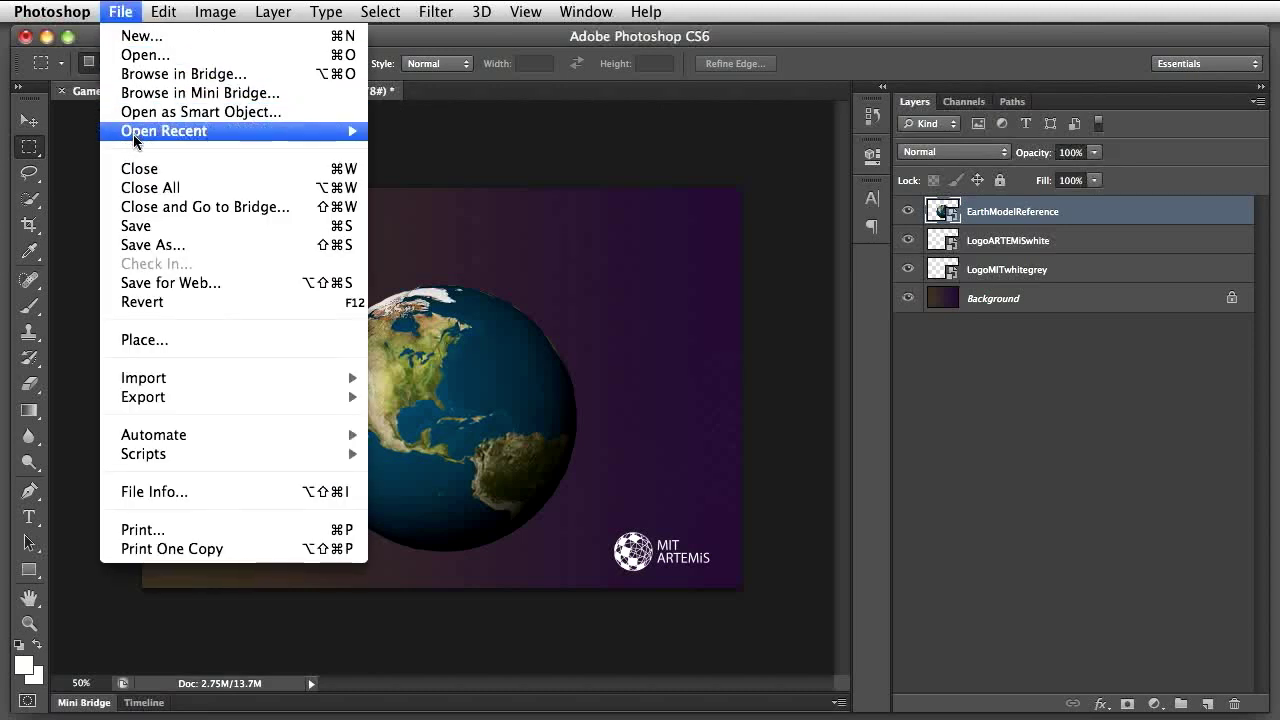
click(162, 228)
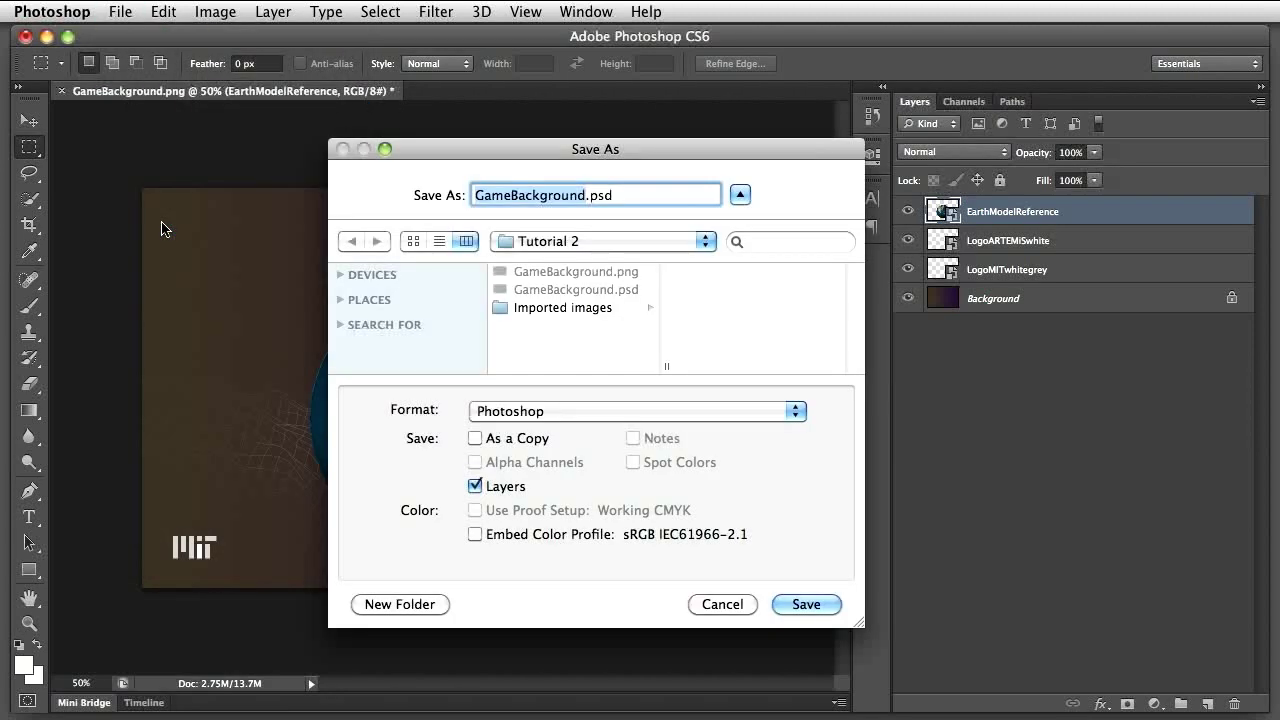
click(806, 604)
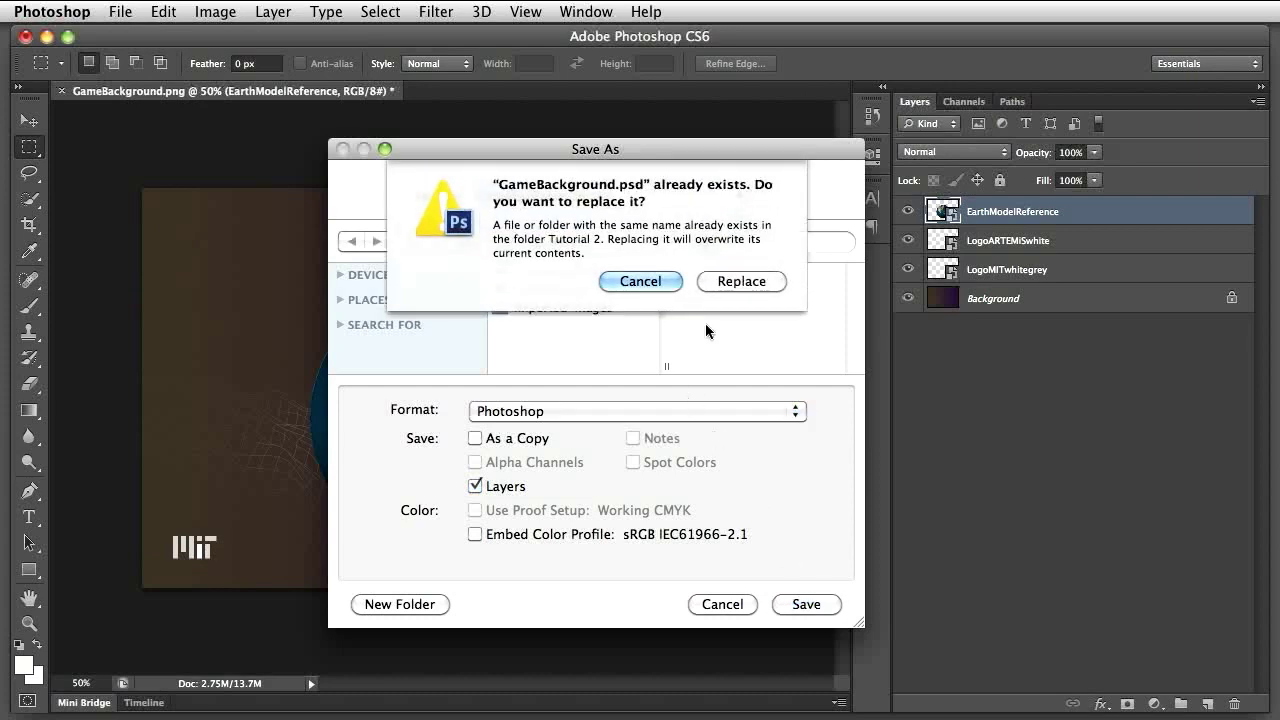
click(740, 282)
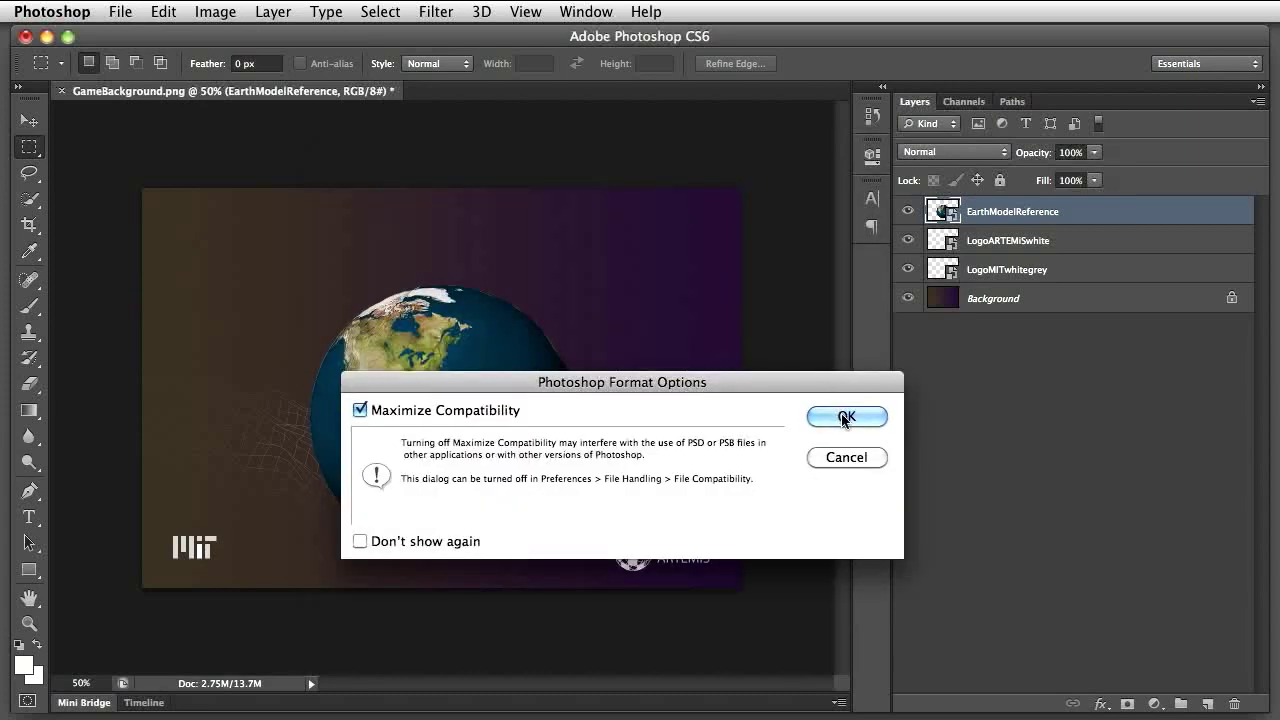
key(Return)
Save a PNG copy named GameBackgroundReference.png with default PNG options.
click(122, 14)
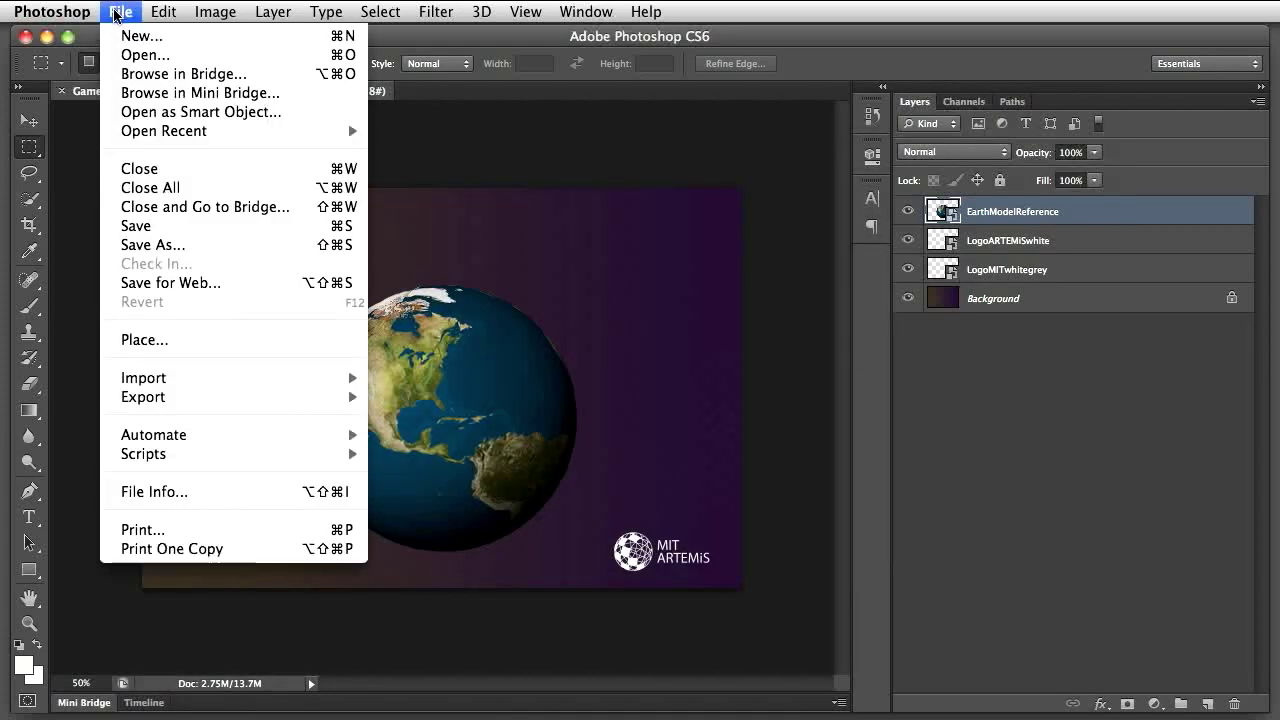
click(172, 248)
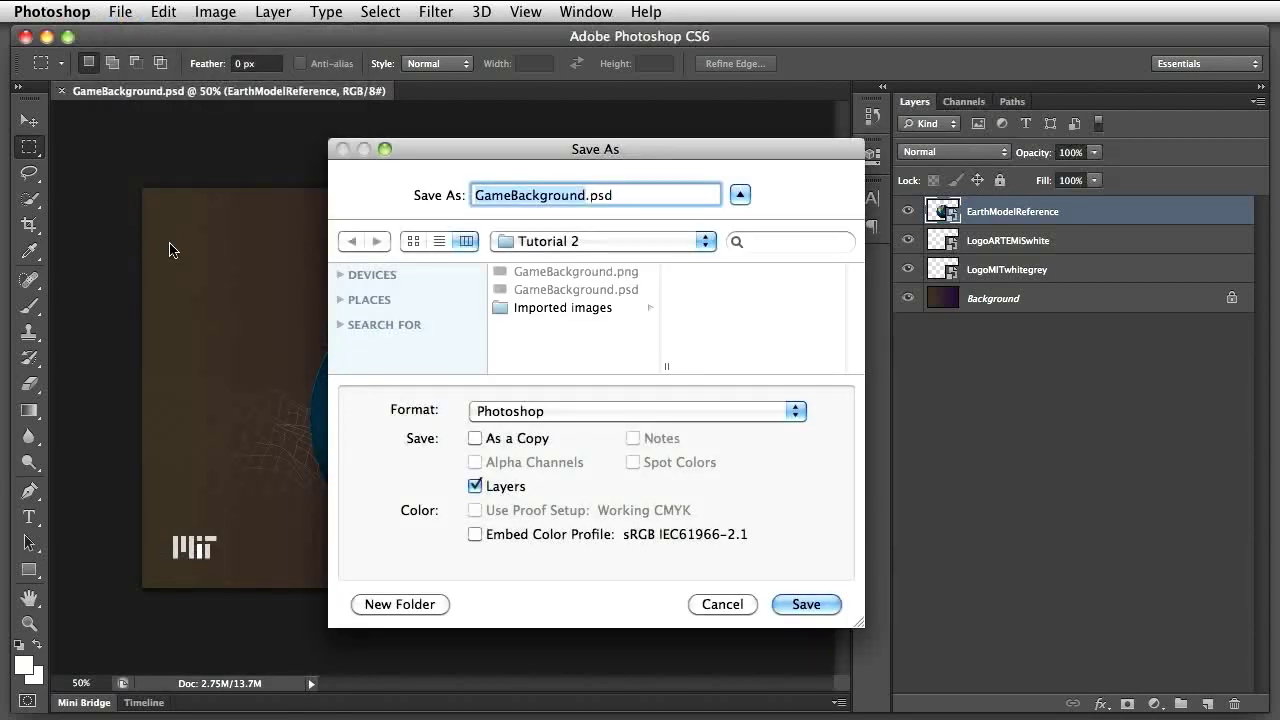
click(555, 412)
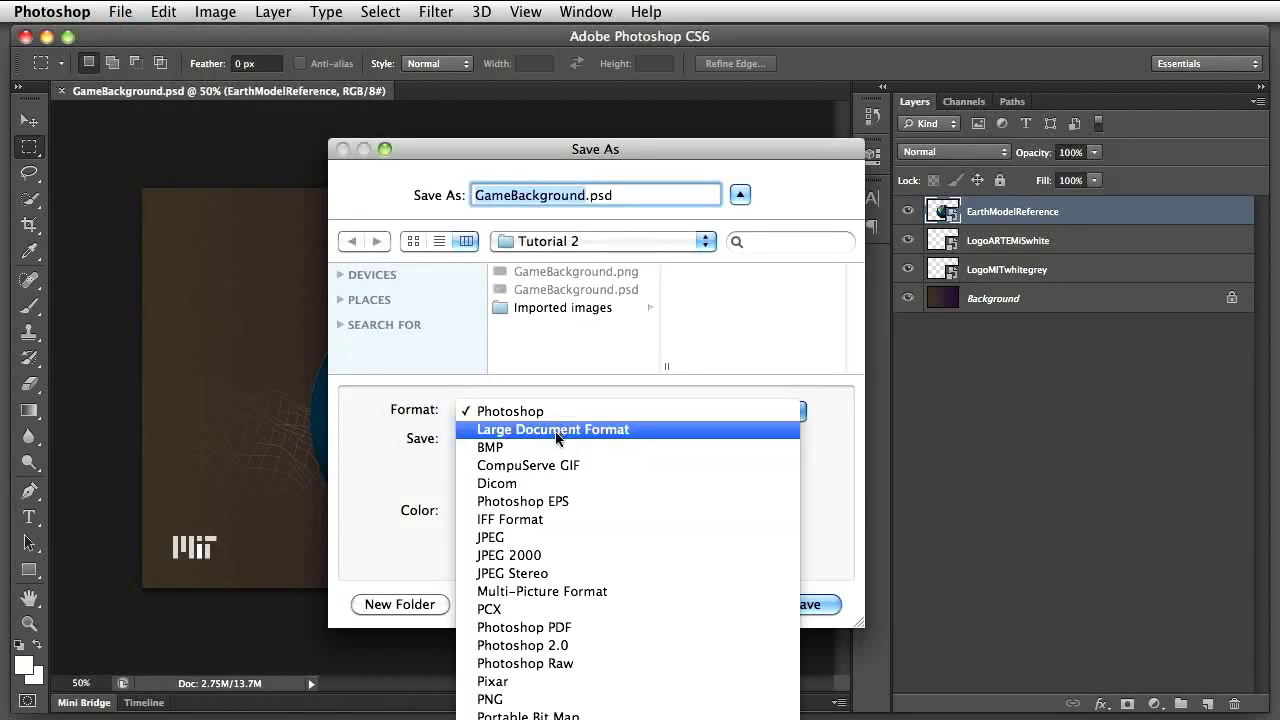
click(540, 699)
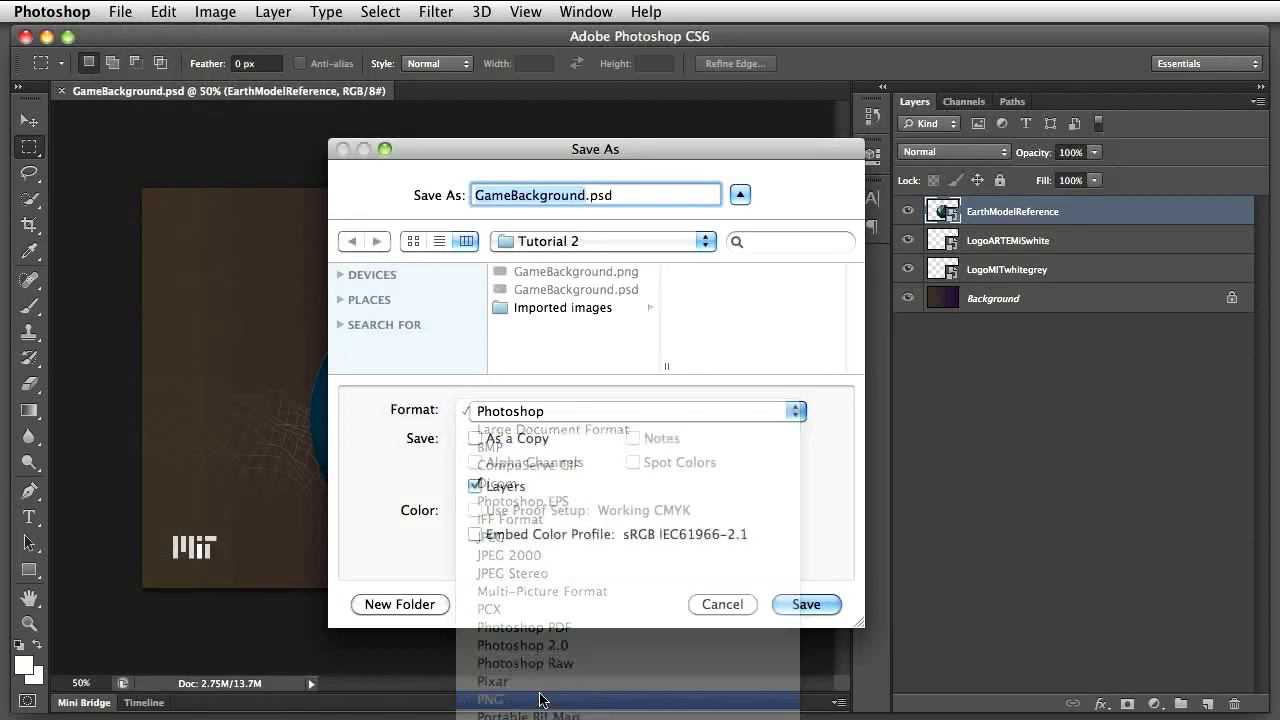
click(584, 197)
text(Reference)
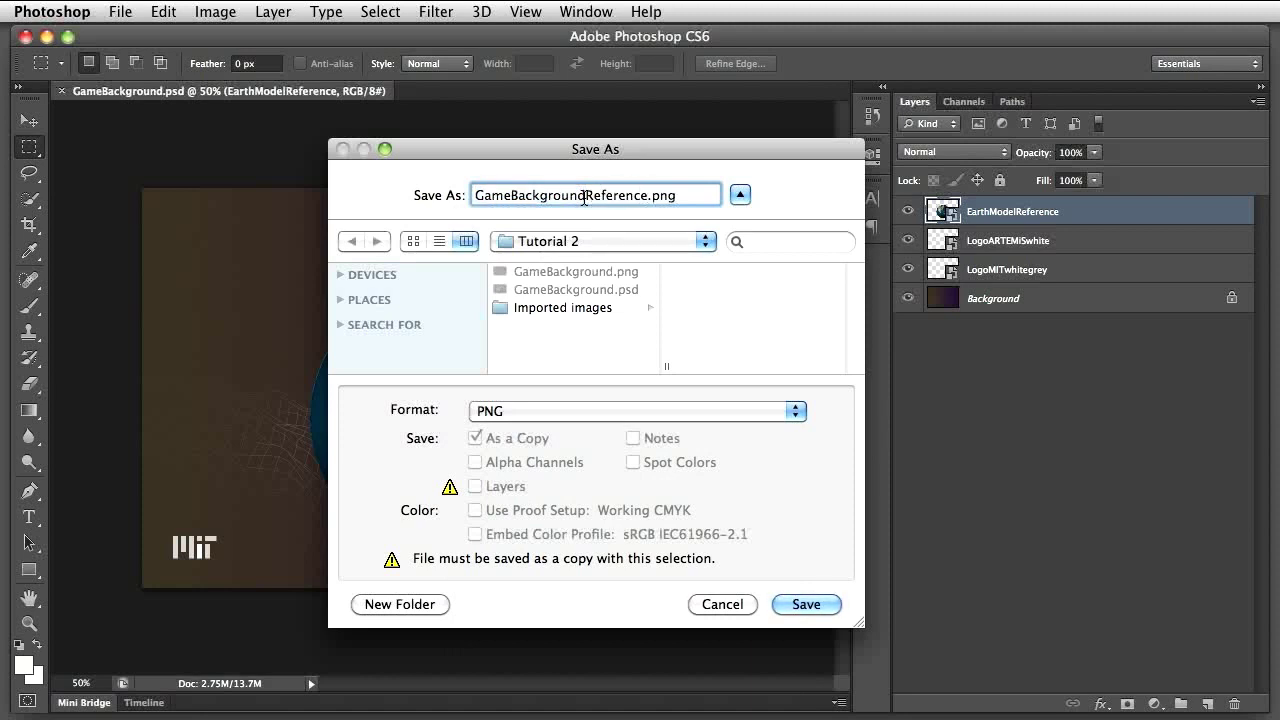
click(808, 606)
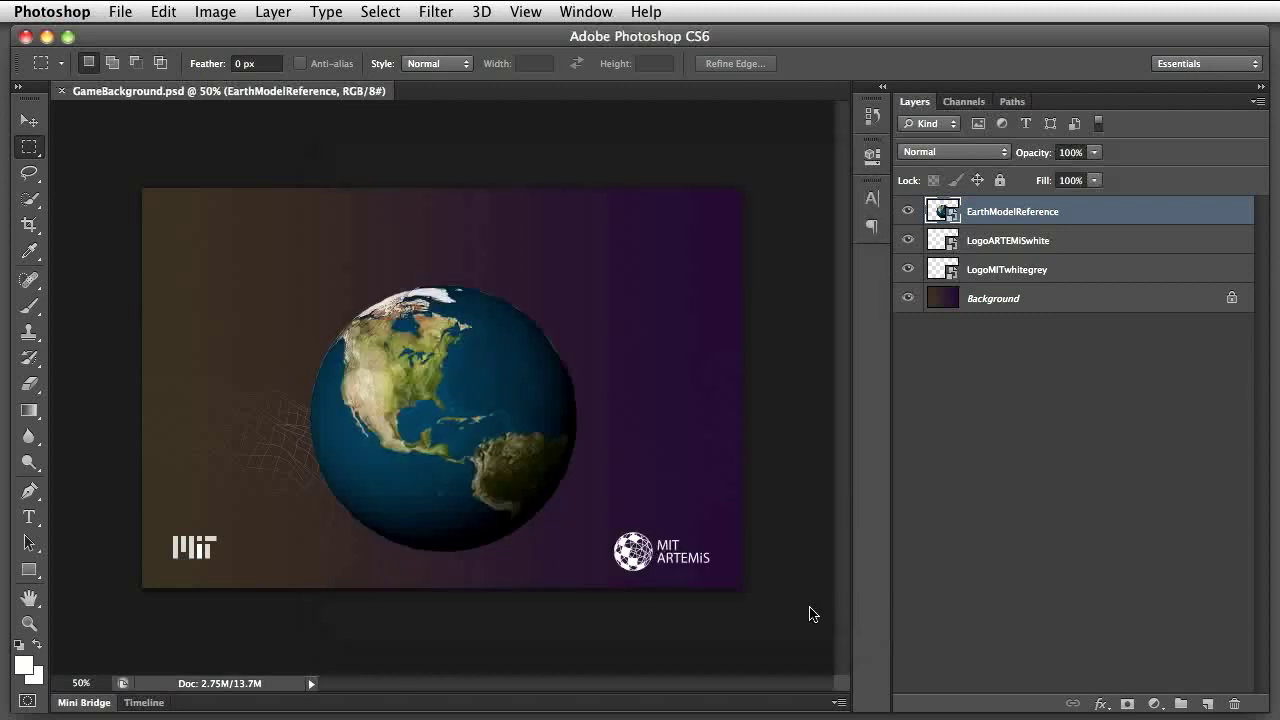
click(1122, 453)
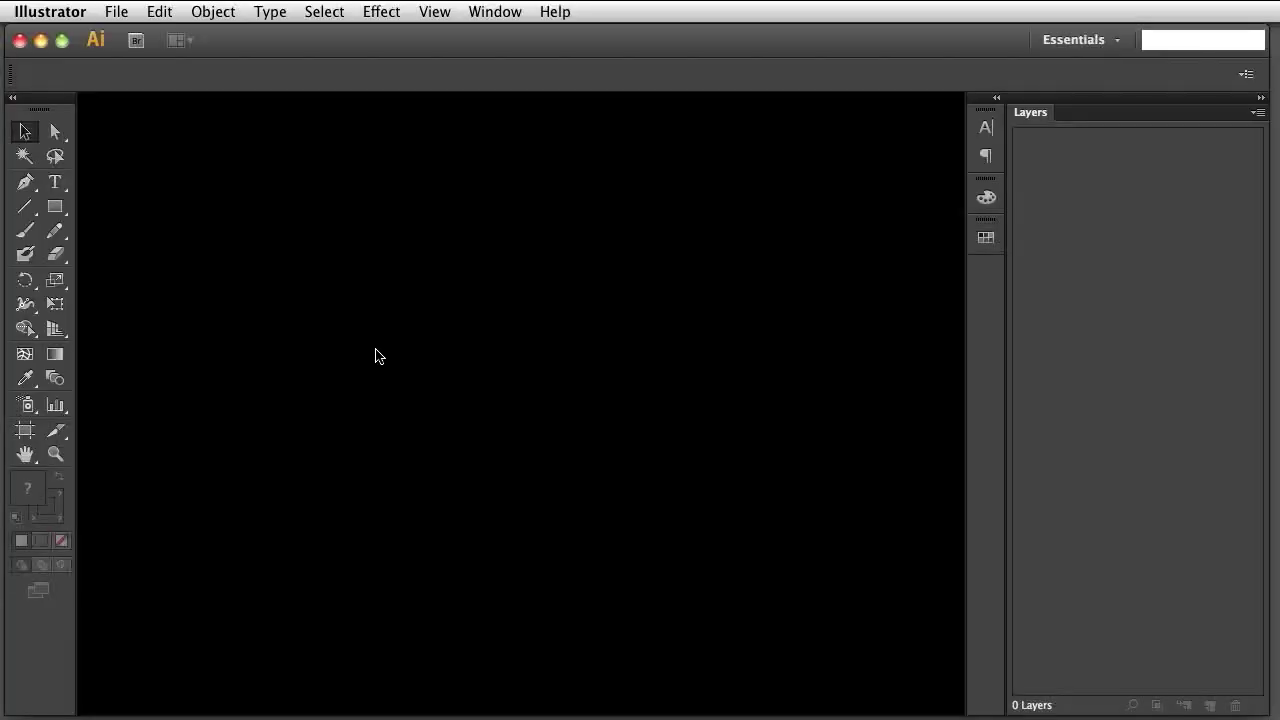
Create a 1200 px wide RGB Illustrator document with Screen (72 ppi) raster effects.
click(118, 16)
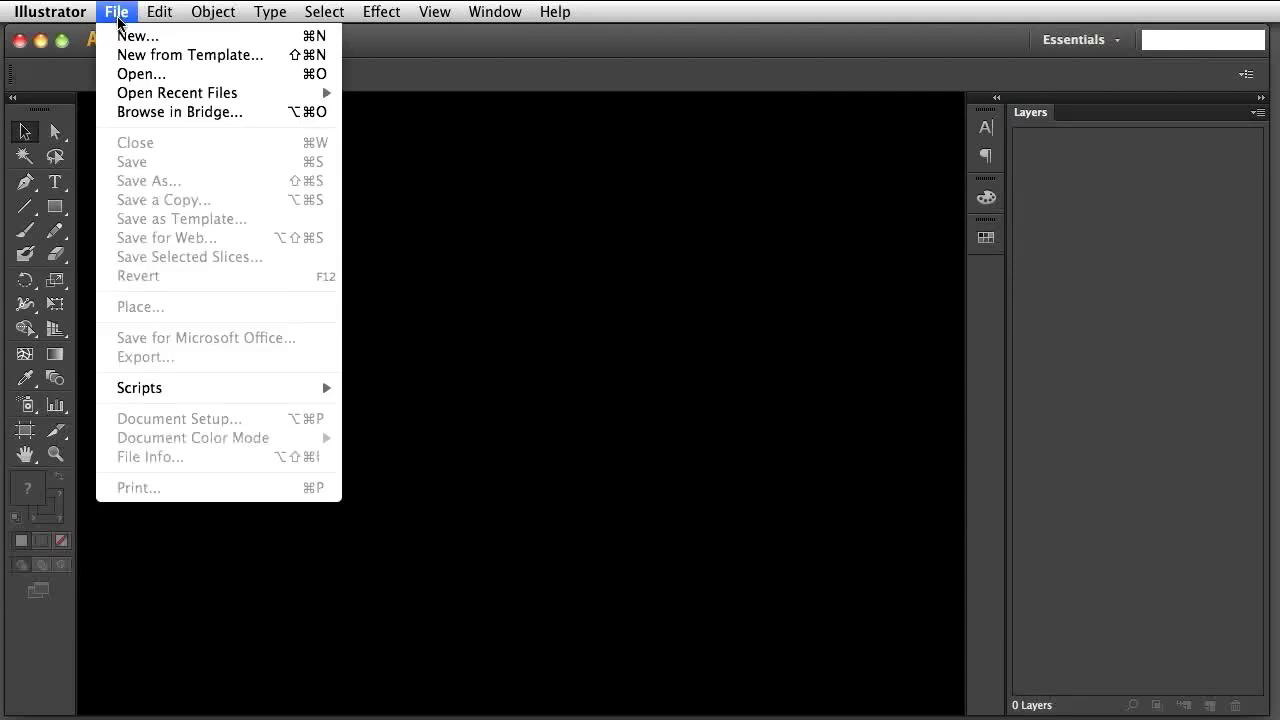
click(122, 38)
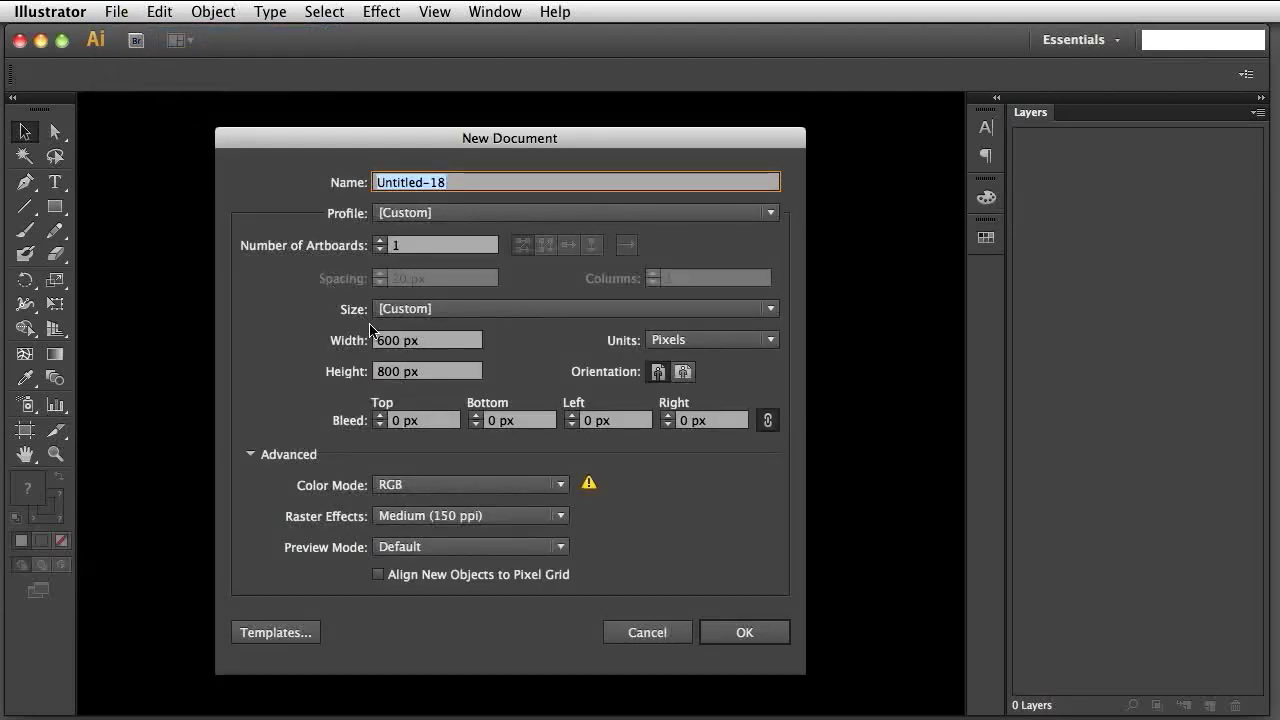
click(381, 345)
key(BackSpace)
text(12)
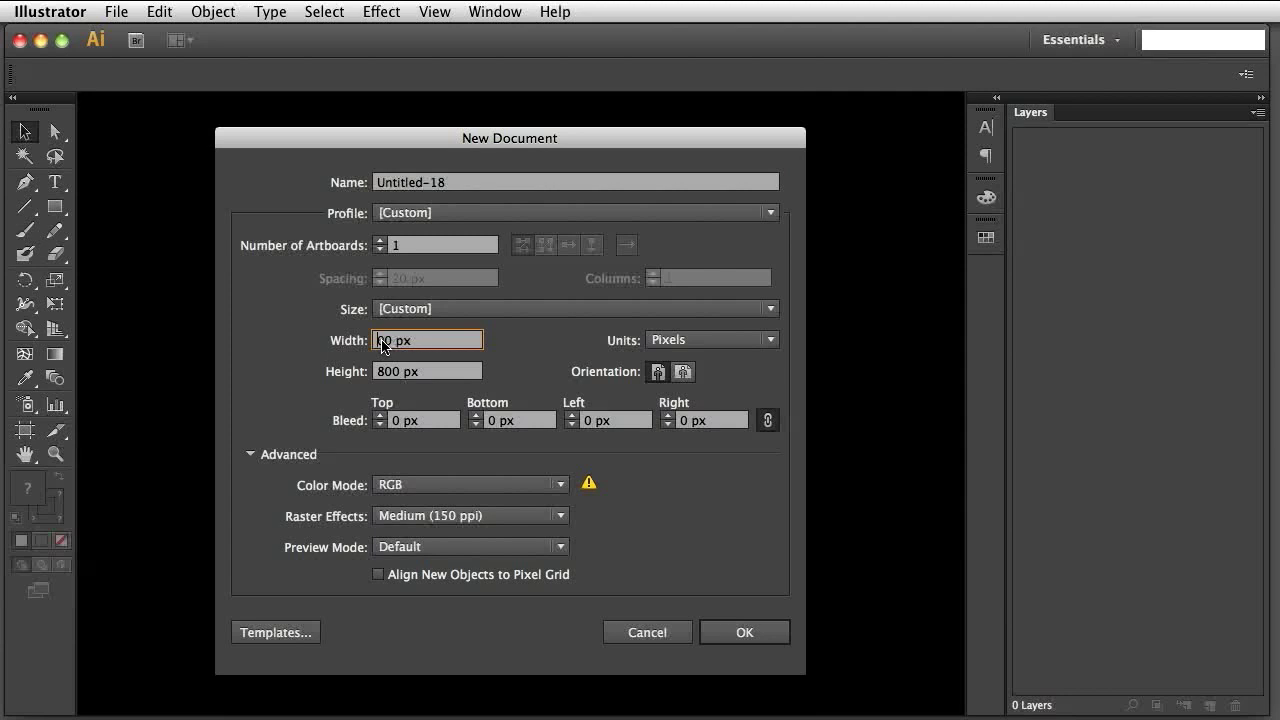
click(447, 516)
click(457, 580)
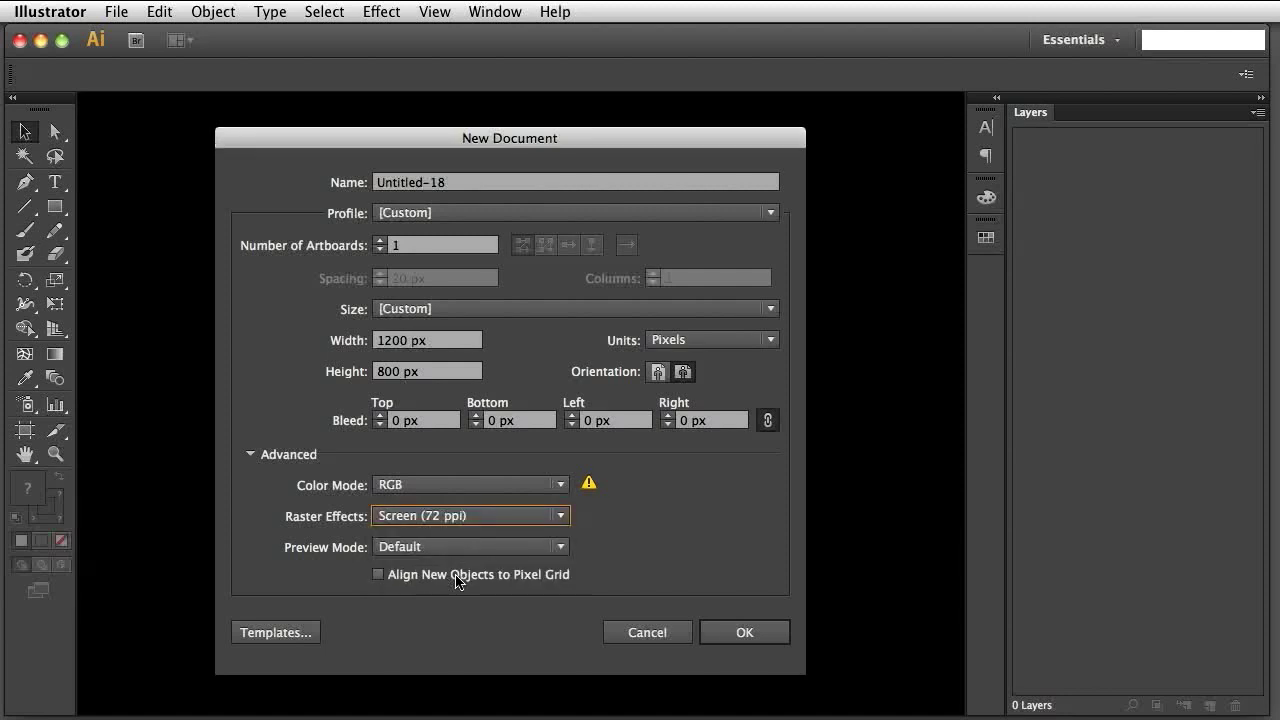
click(477, 486)
click(477, 487)
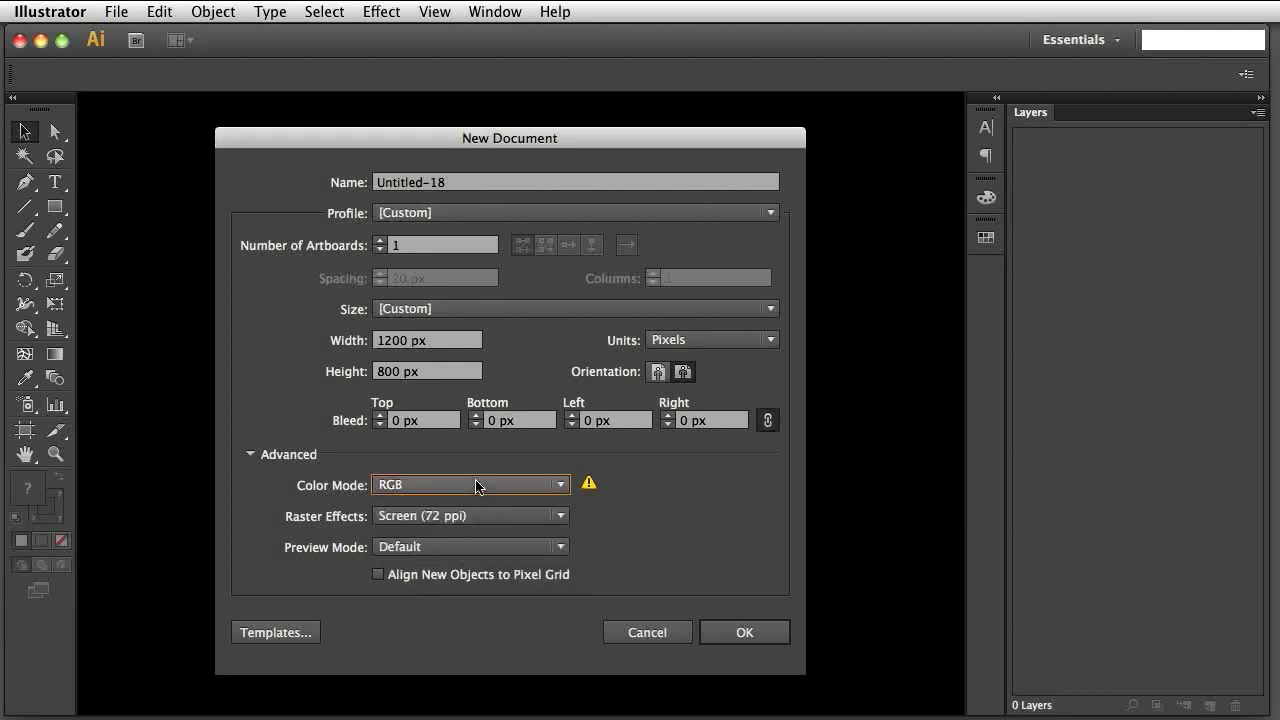
click(729, 631)
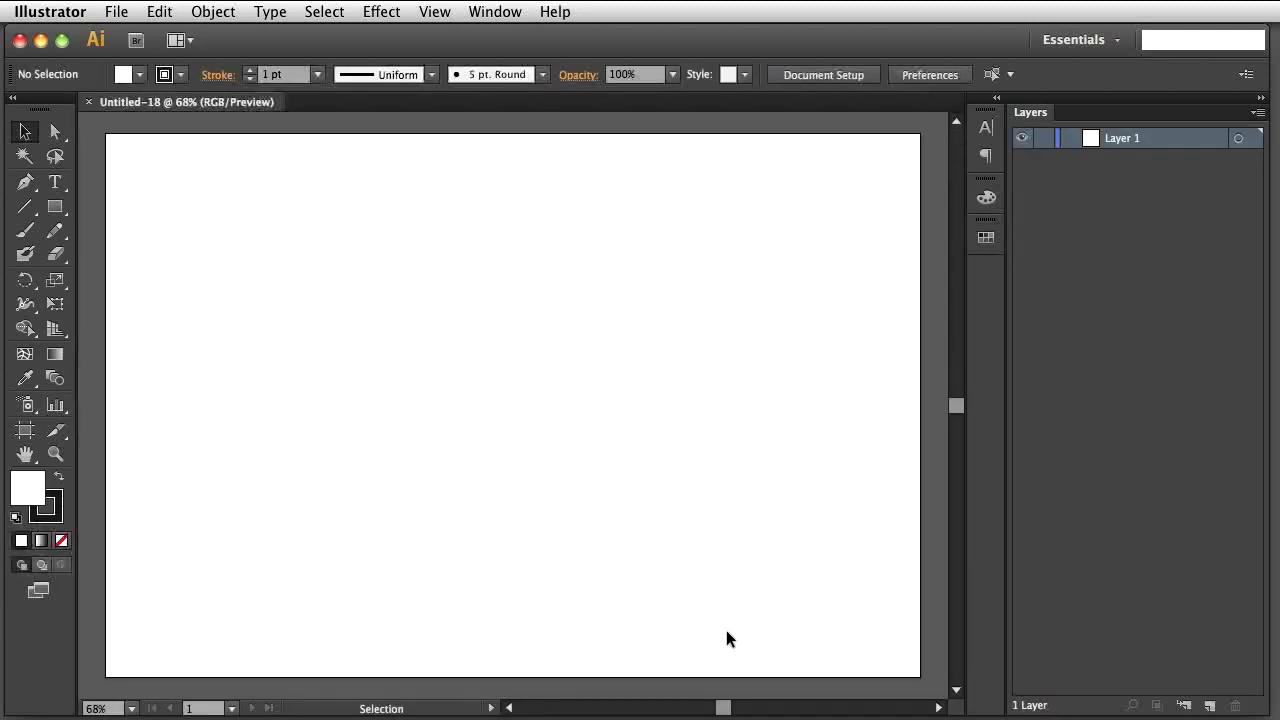
Place GameBackgroundReference.png onto the artboard.
click(116, 12)
click(173, 307)
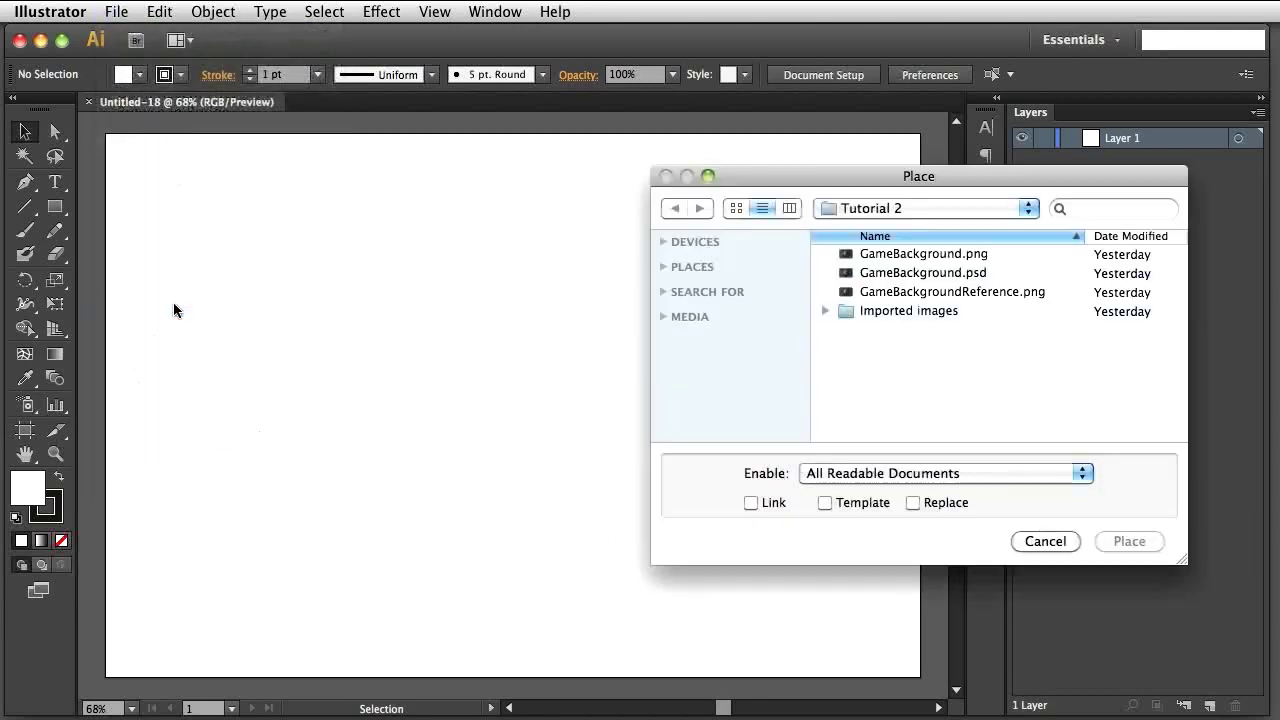
click(875, 292)
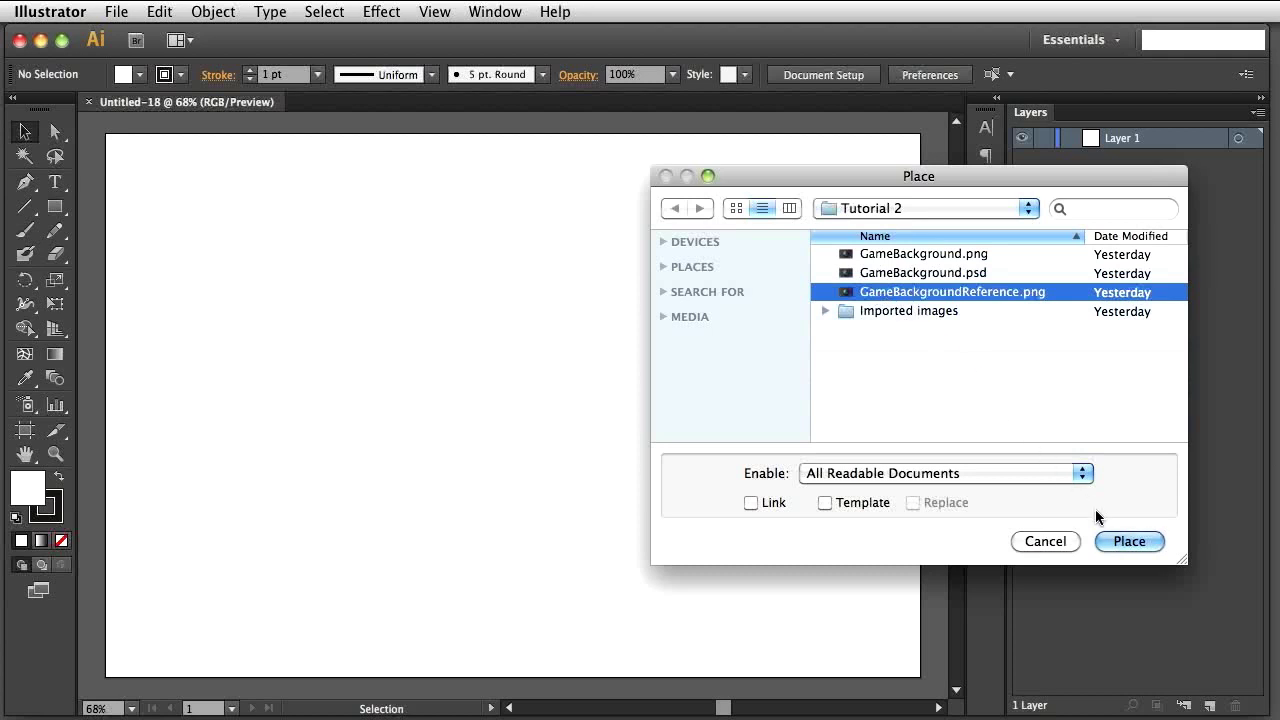
click(1129, 541)
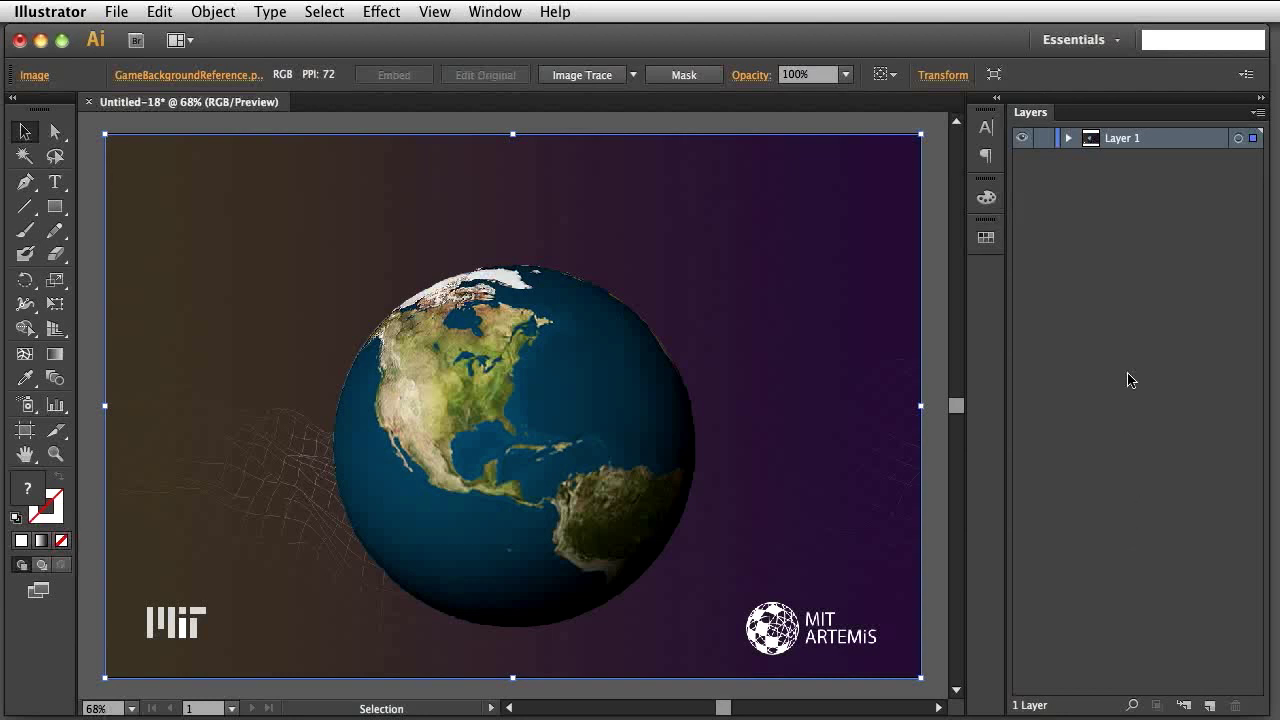
Rename Layer 1 to Background in the Layers panel.
click(1069, 139)
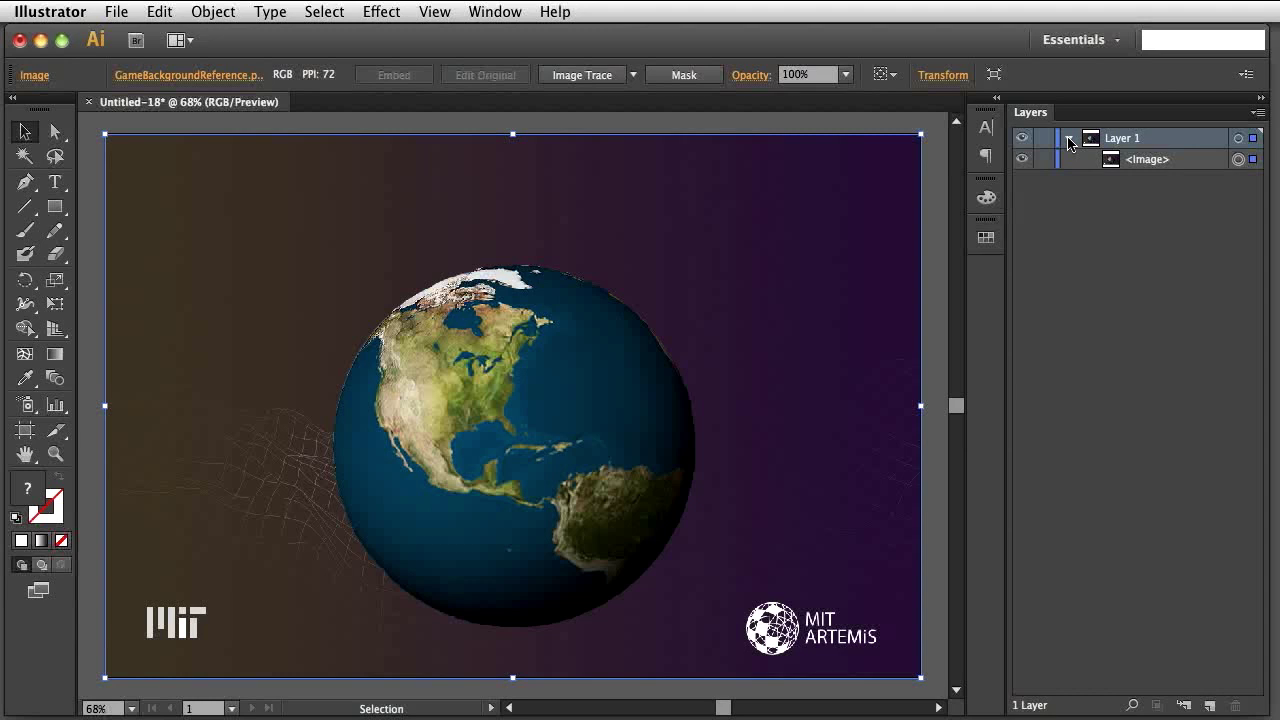
click(1069, 140)
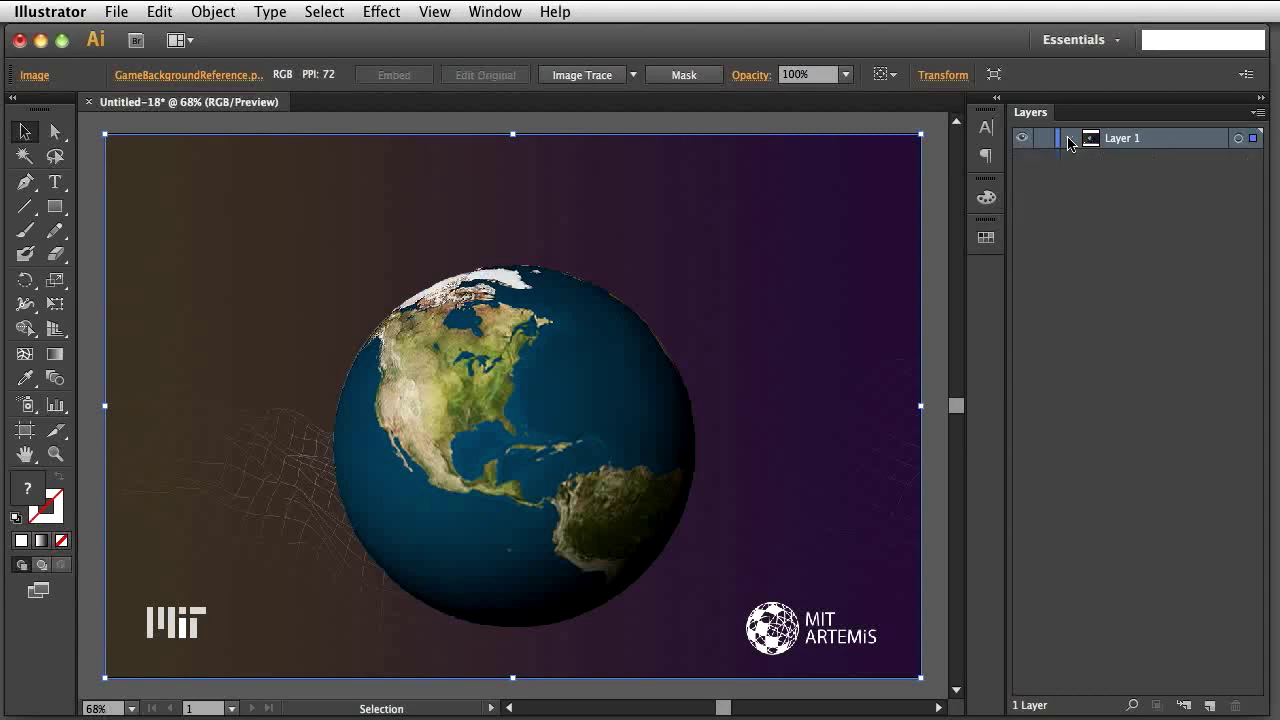
click(1069, 140)
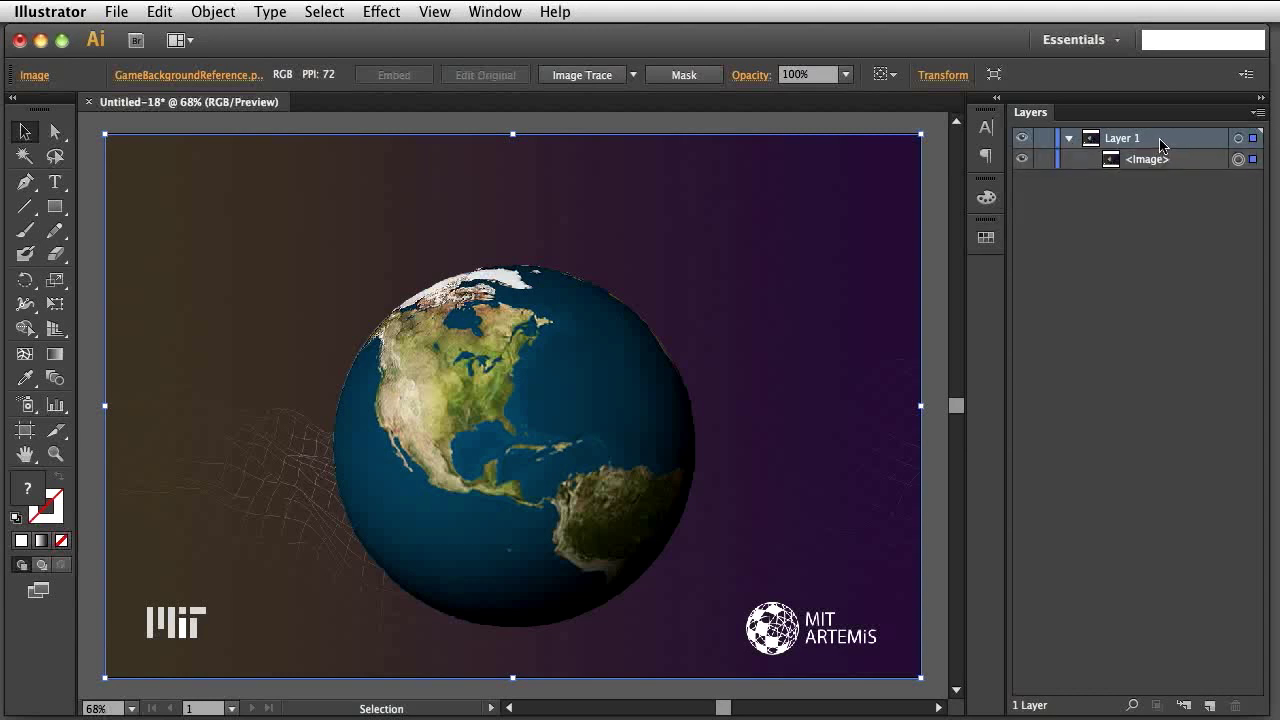
double_click(1162, 140)
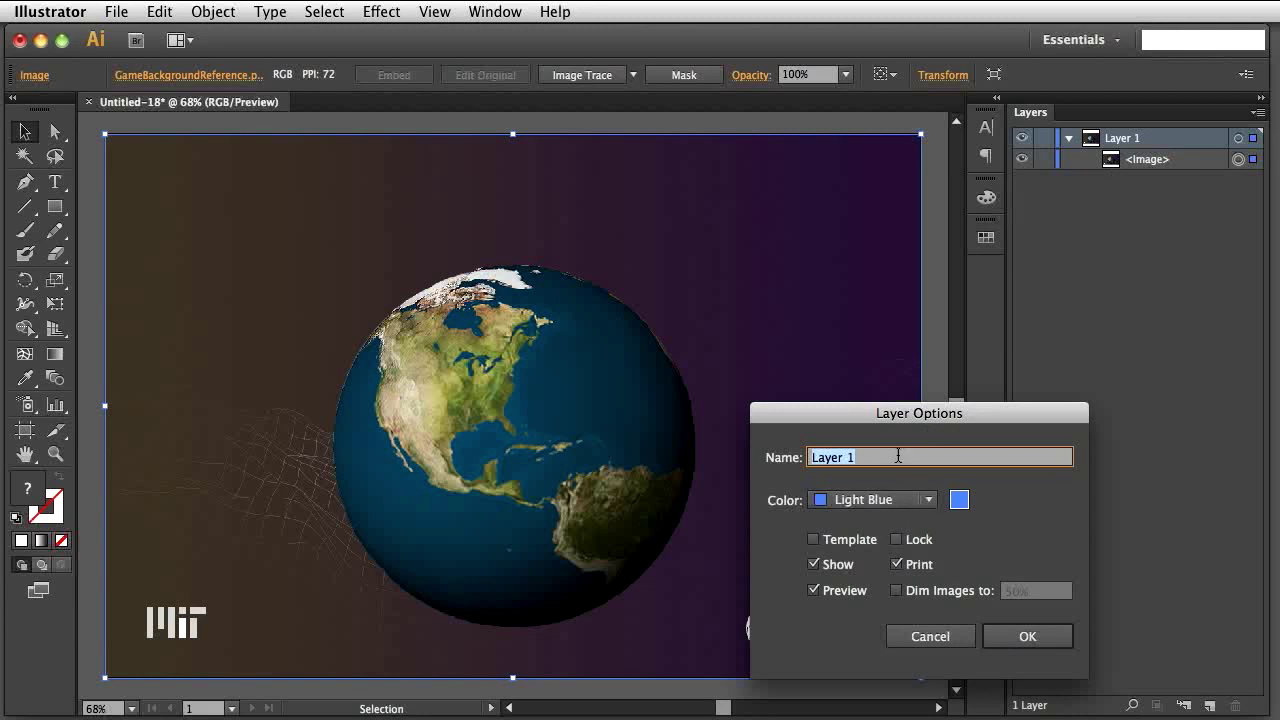
text(Background)
click(1024, 635)
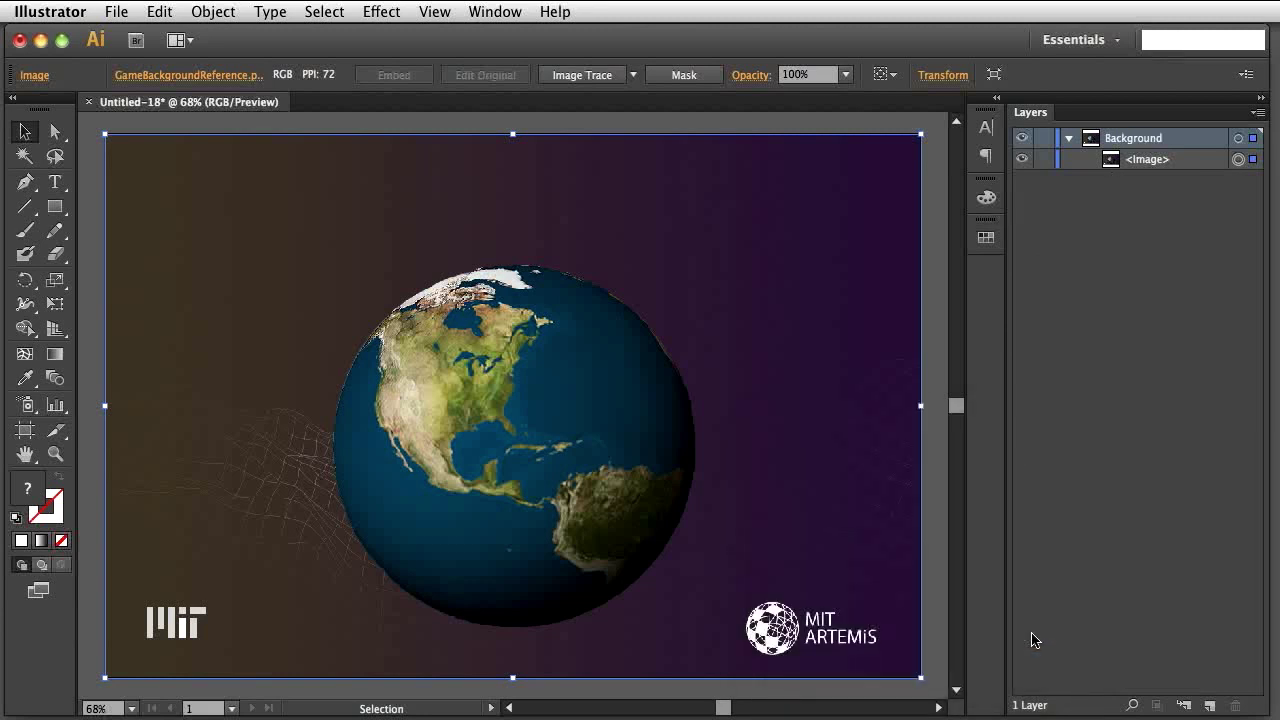
Save as Illustrator EPS named GameStoryboard, then add a new layer above Background.
click(112, 11)
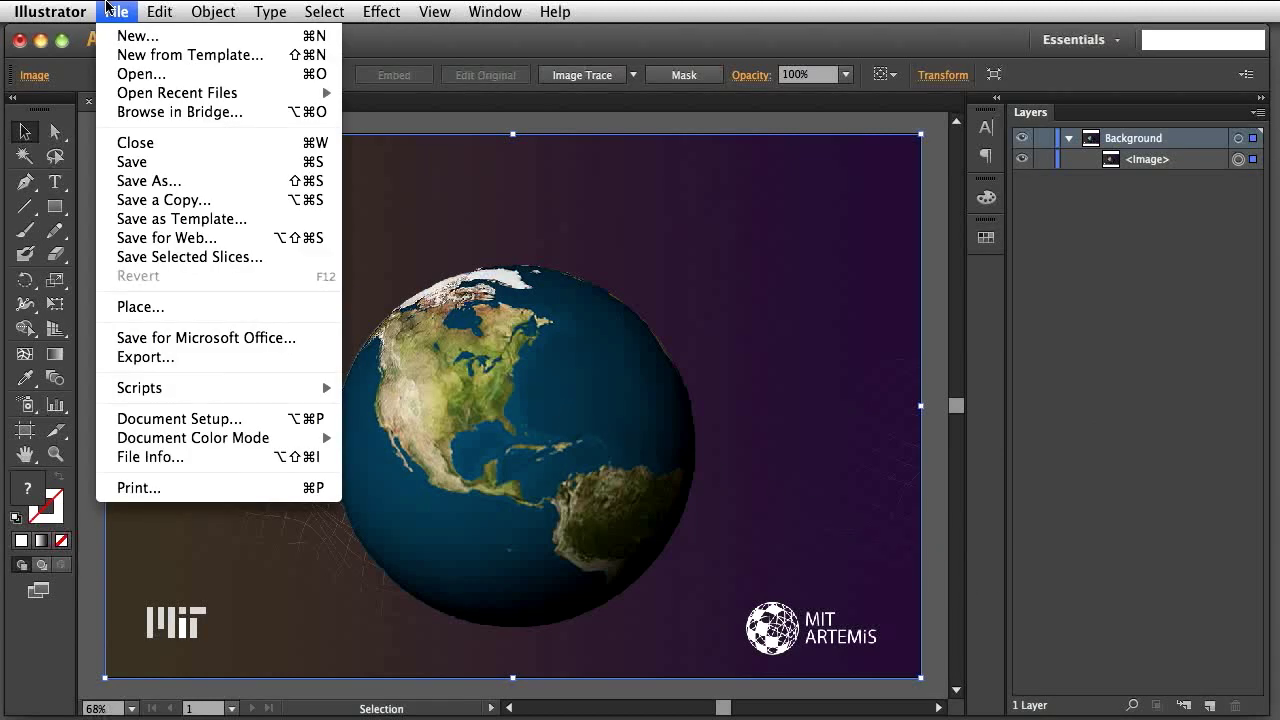
click(163, 180)
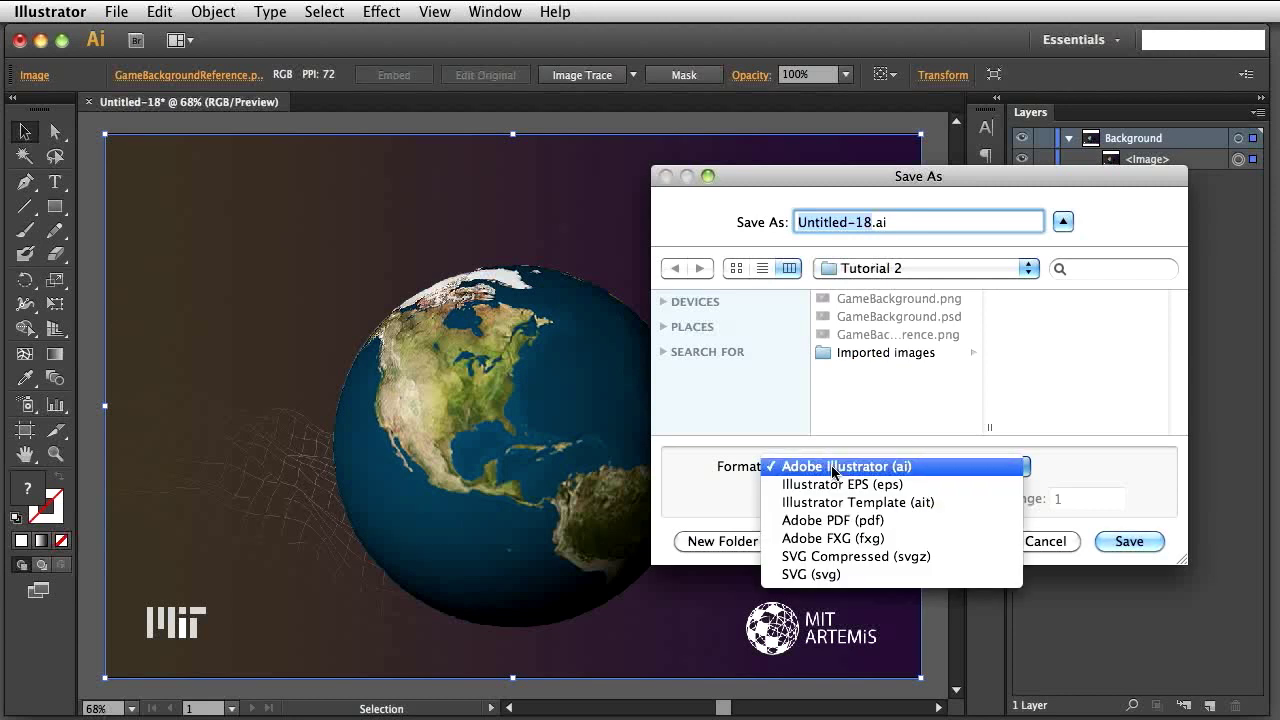
click(835, 470)
click(838, 485)
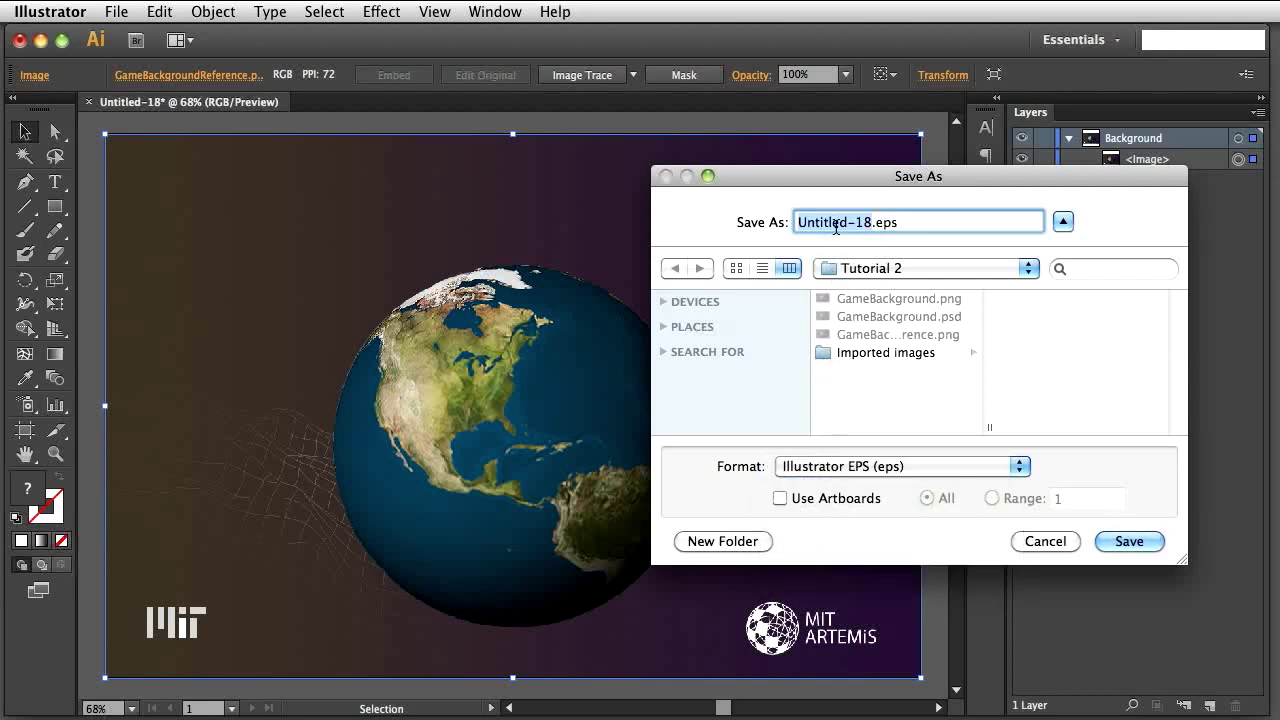
text(GameSt)
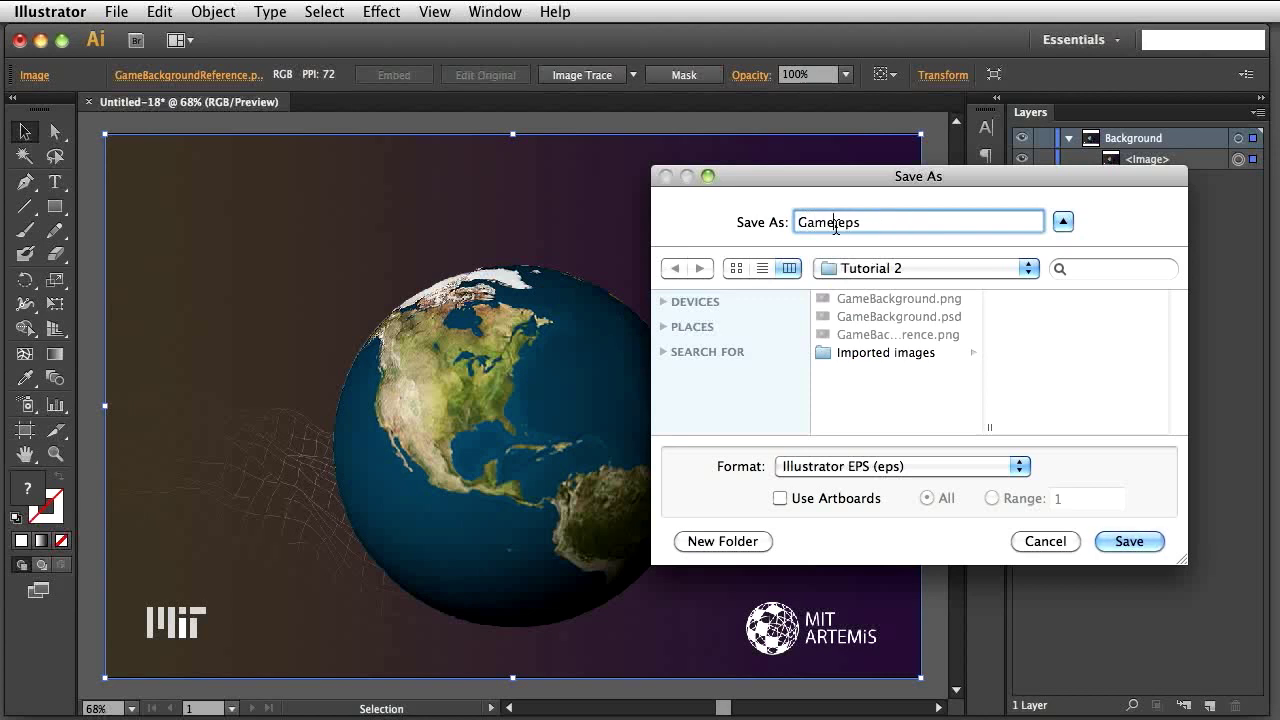
text(oryboard)
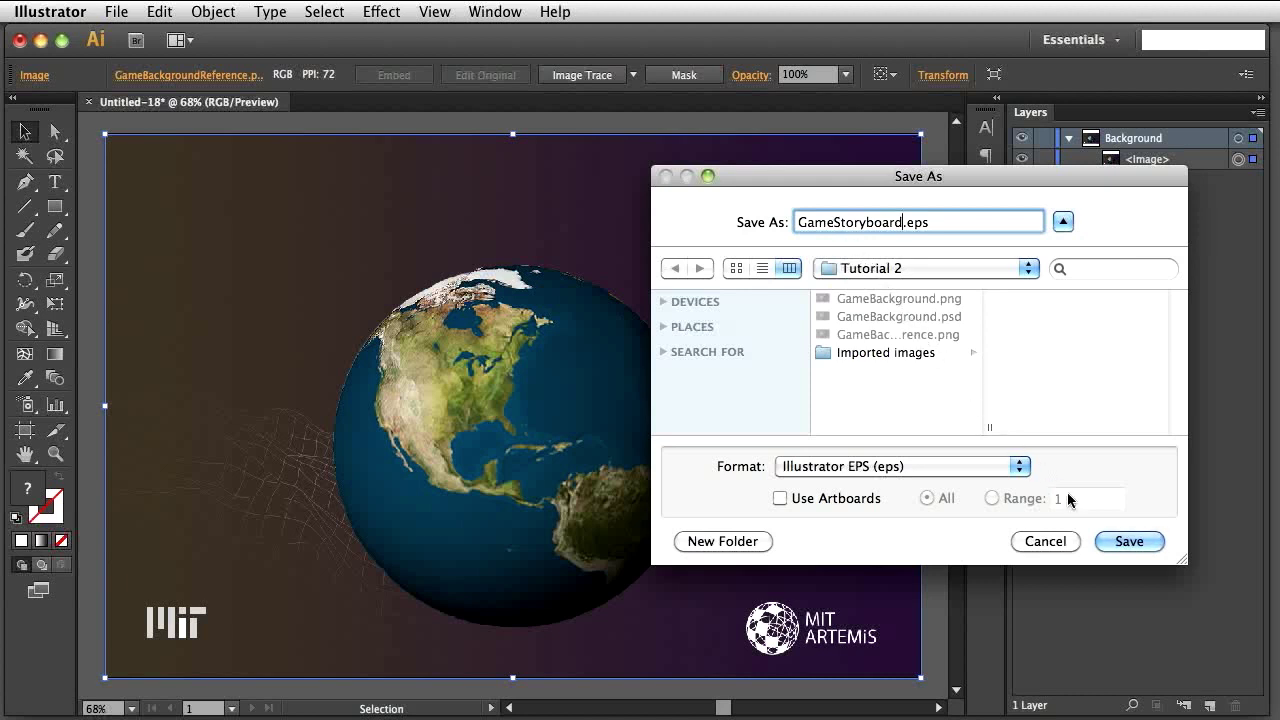
click(1130, 542)
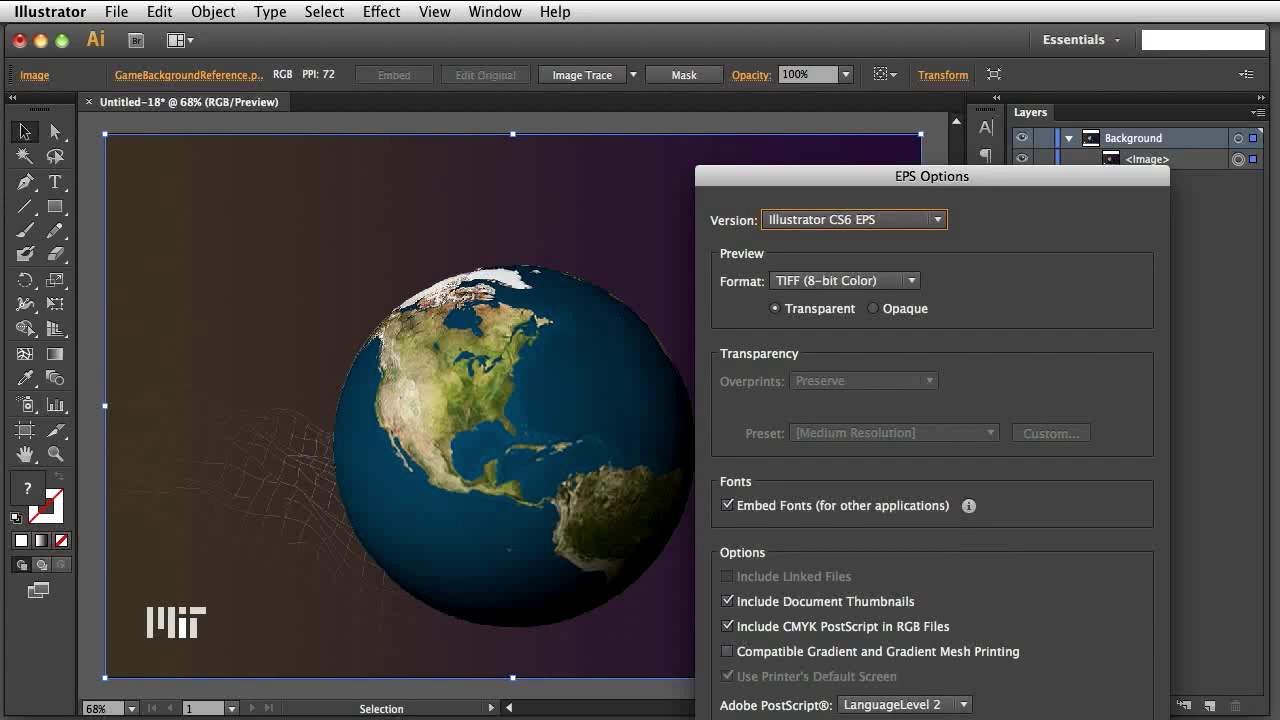
key(Return)
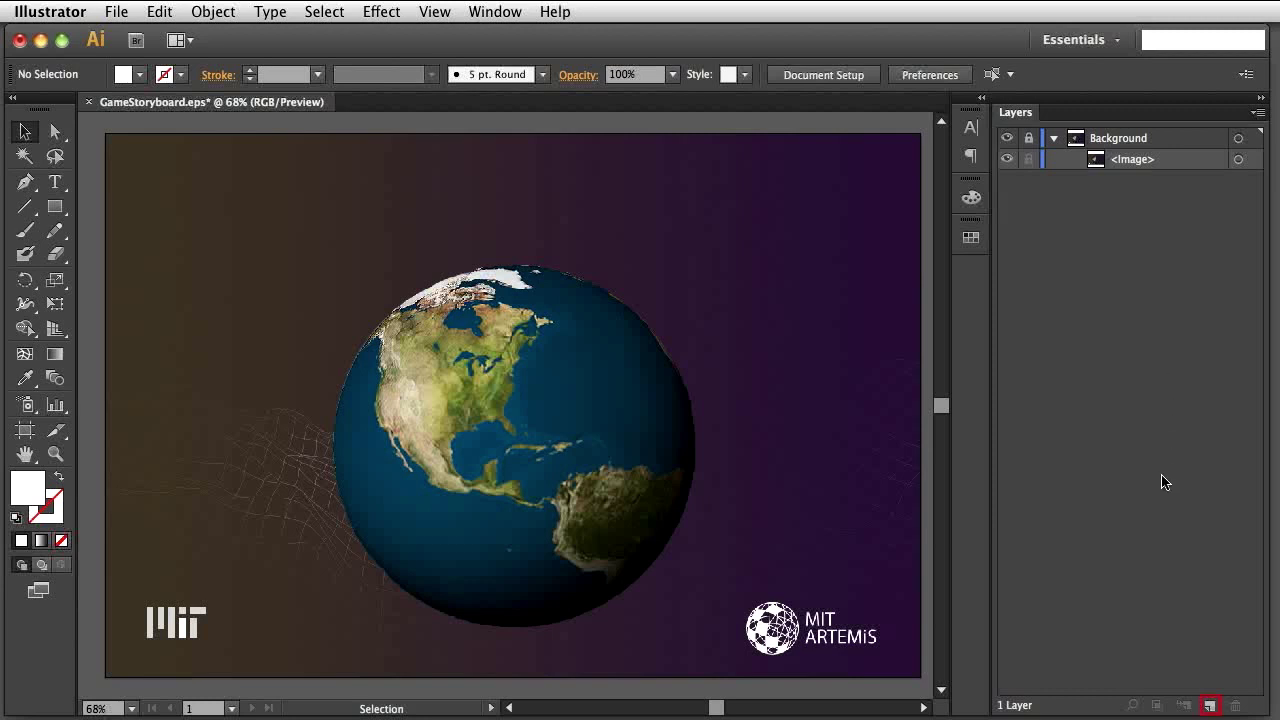
click(1209, 706)
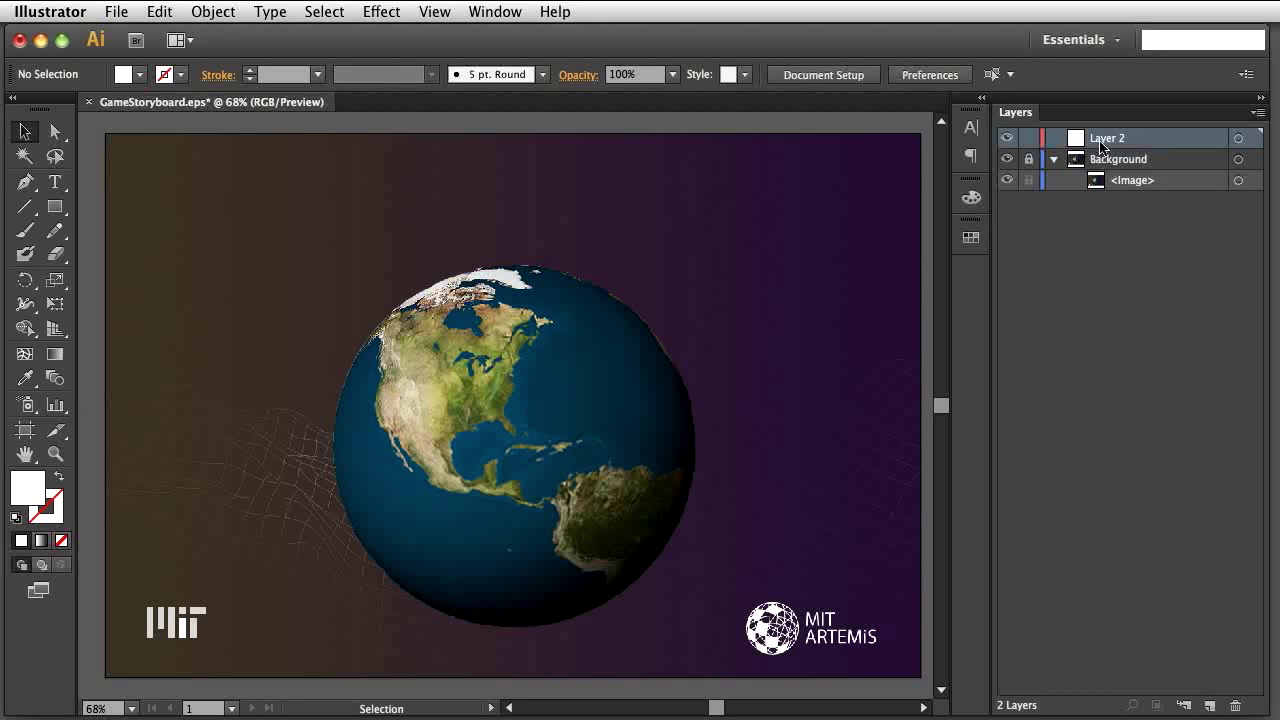
Rename the new layer to 'Title'.
double_click(1101, 143)
text(Title)
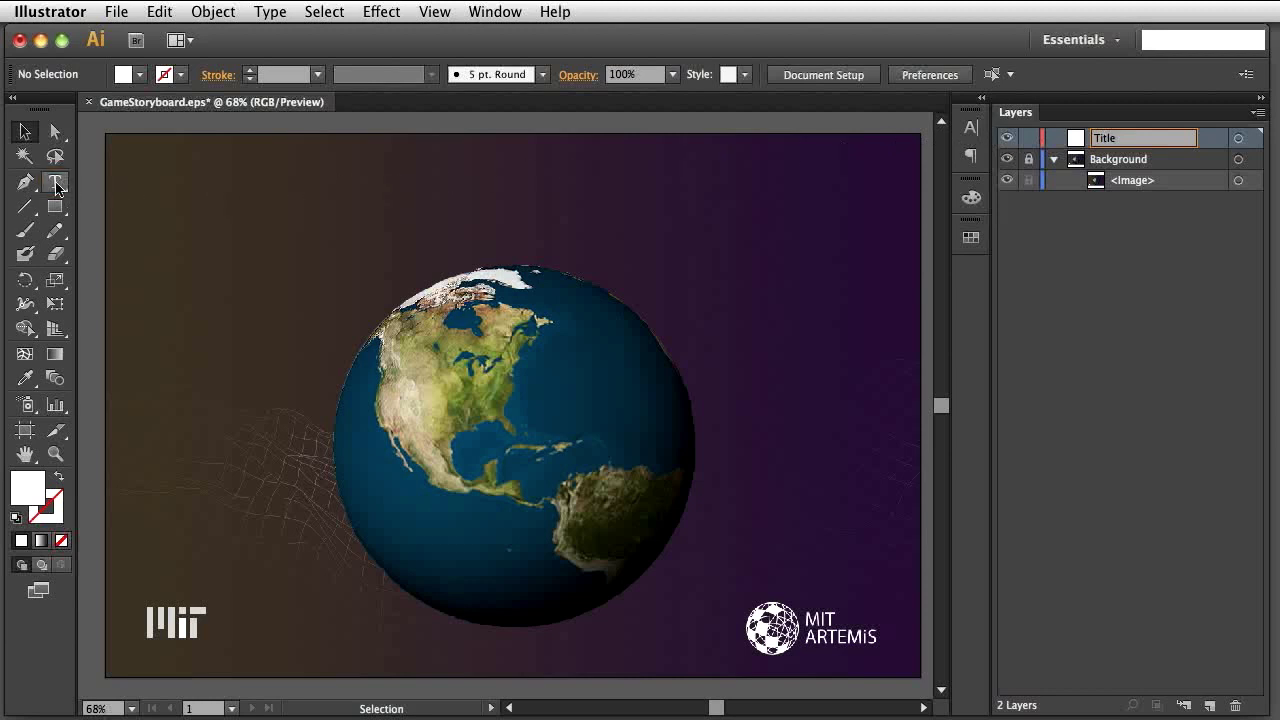
drag(55, 181, 130, 188)
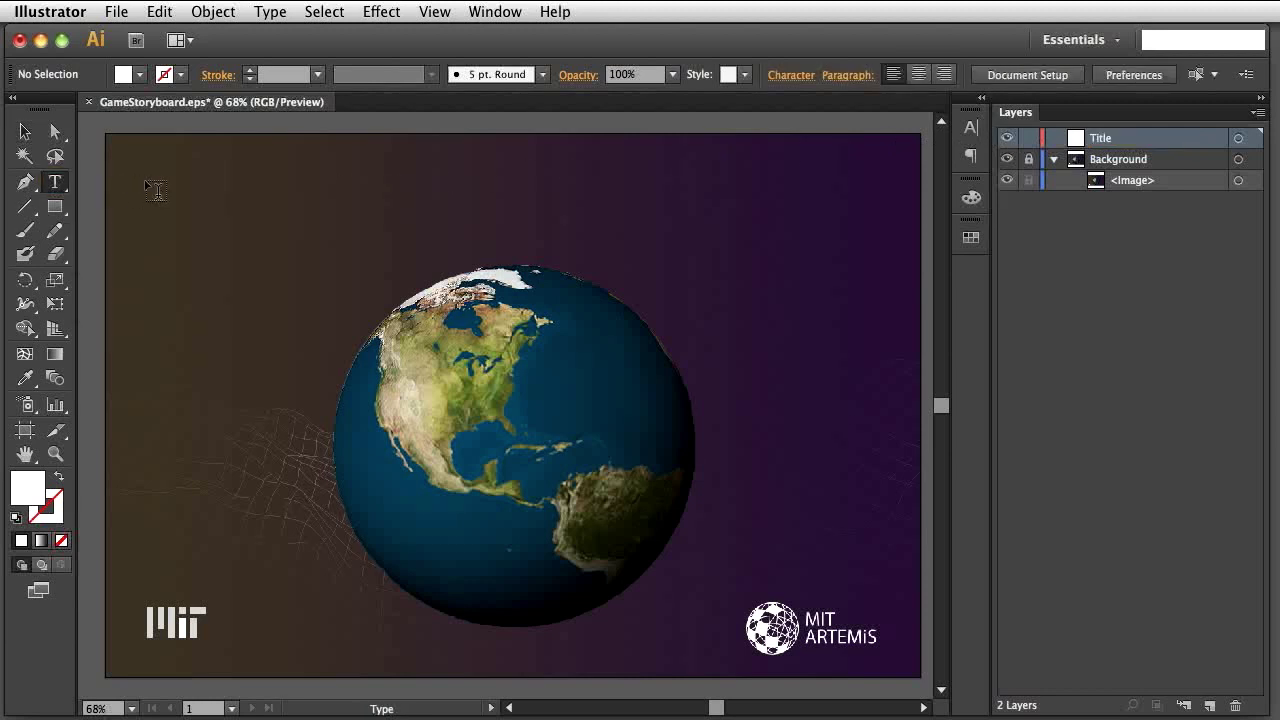
Type the heading 'Cultural Connections' near the top of the artboard and select it.
click(378, 168)
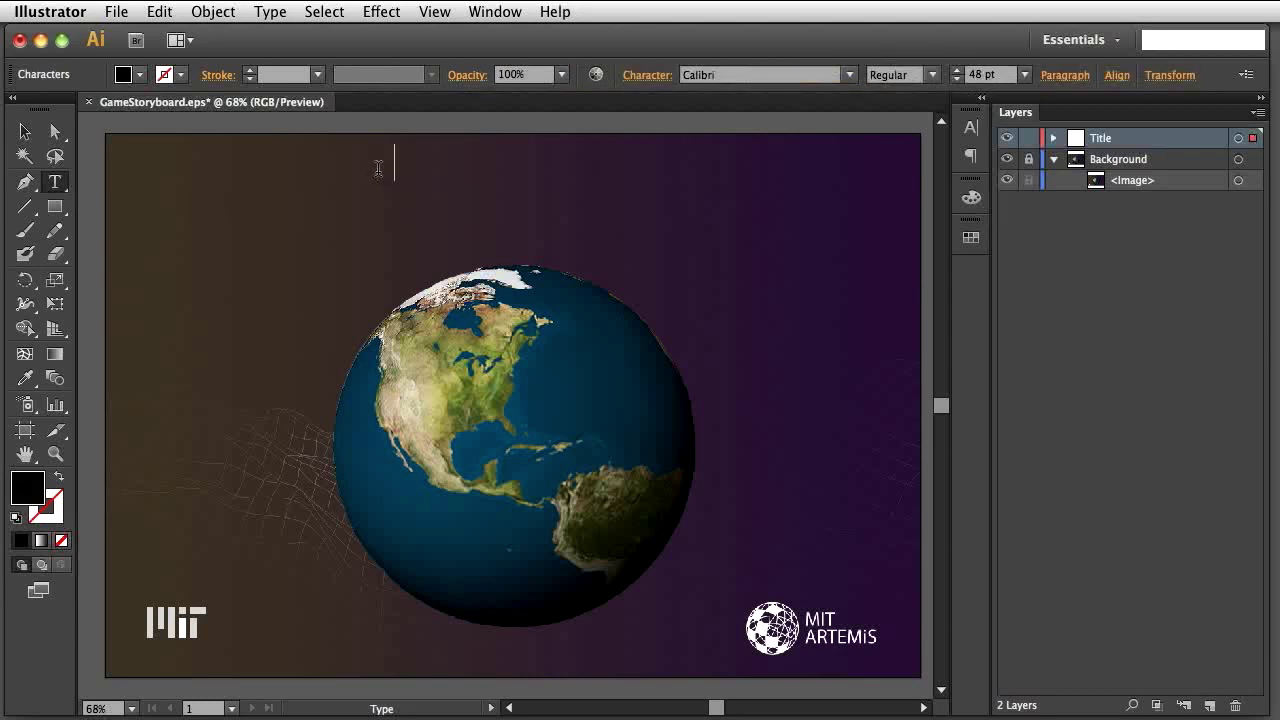
text(Cultural )
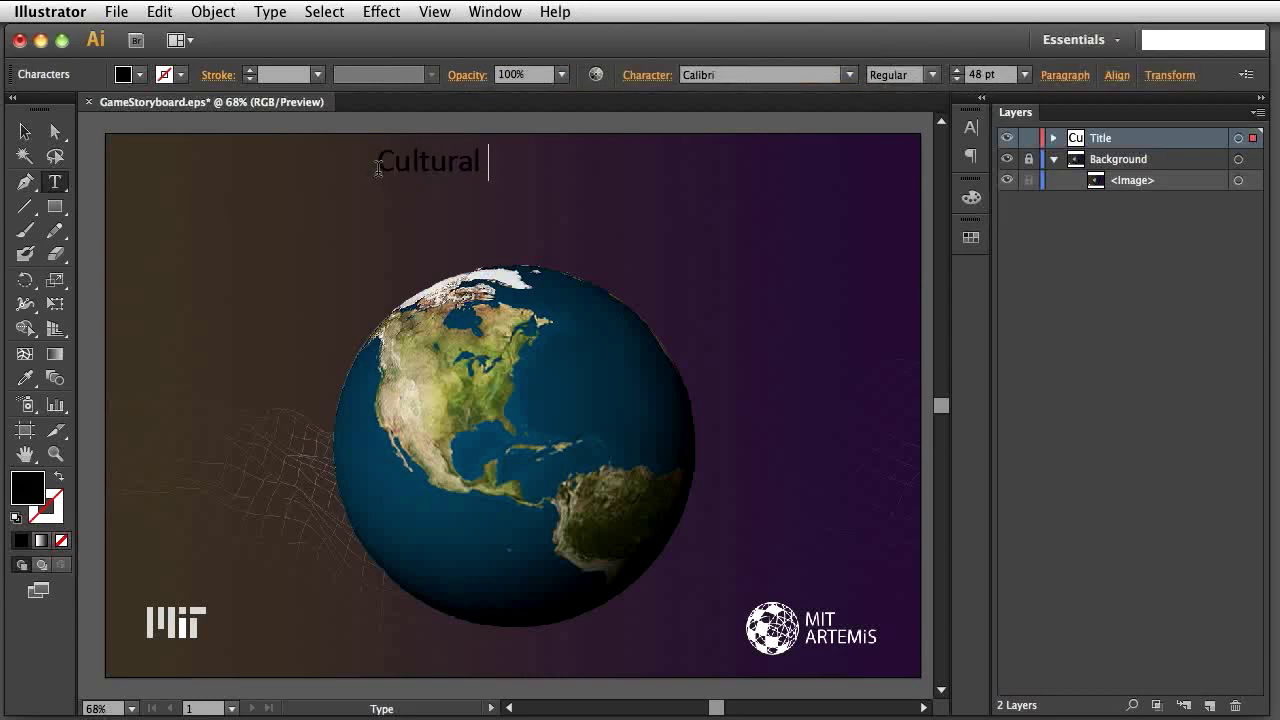
text(Connections)
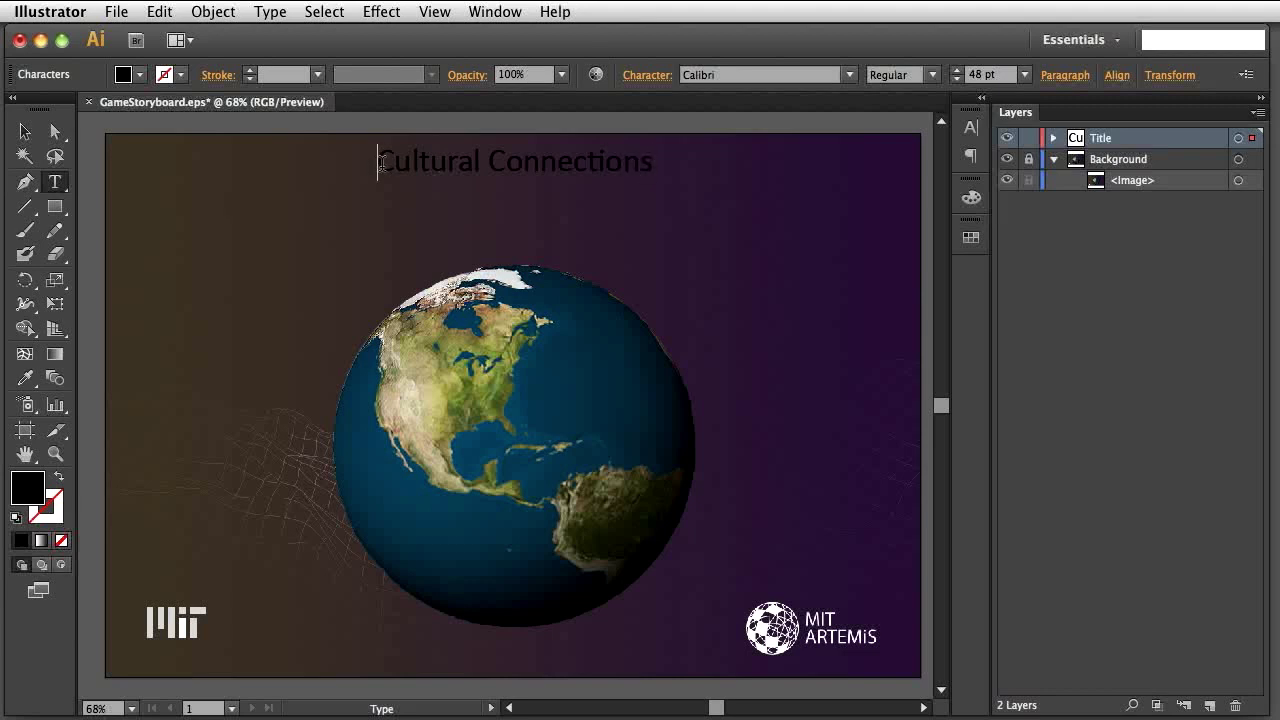
drag(381, 162, 655, 163)
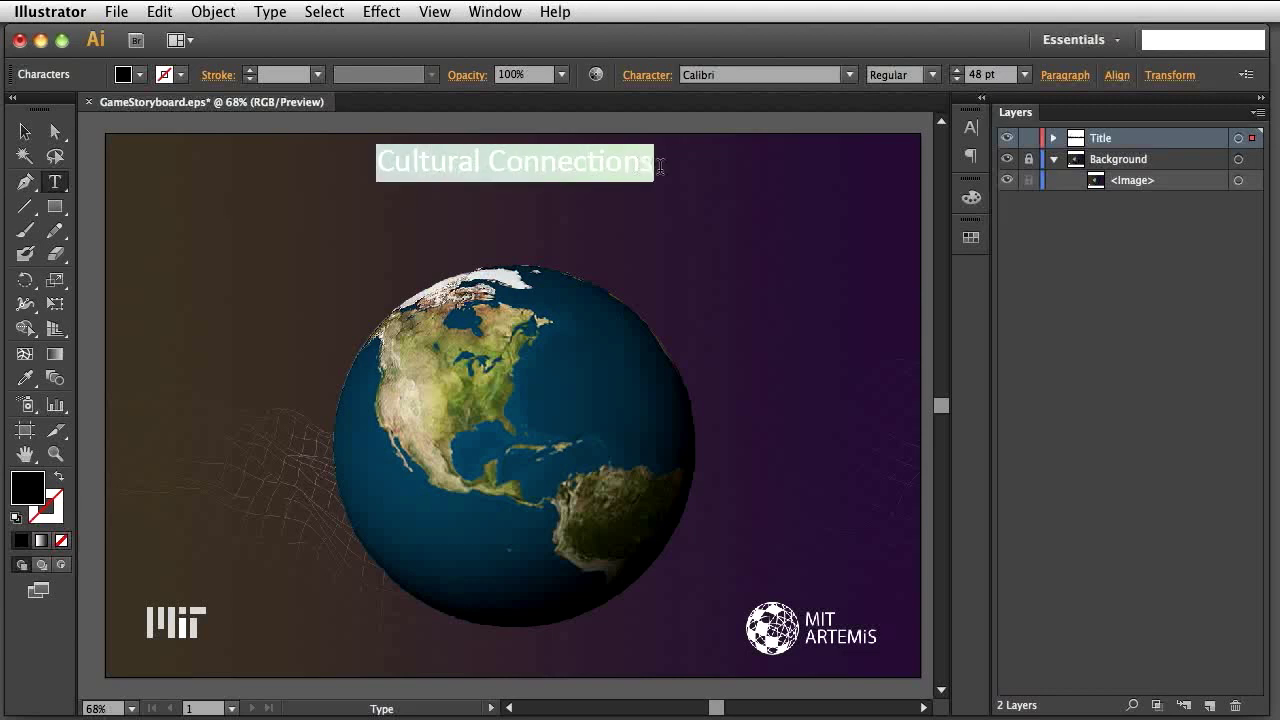
Set the title font to Chalkduster at 36 pt.
click(851, 74)
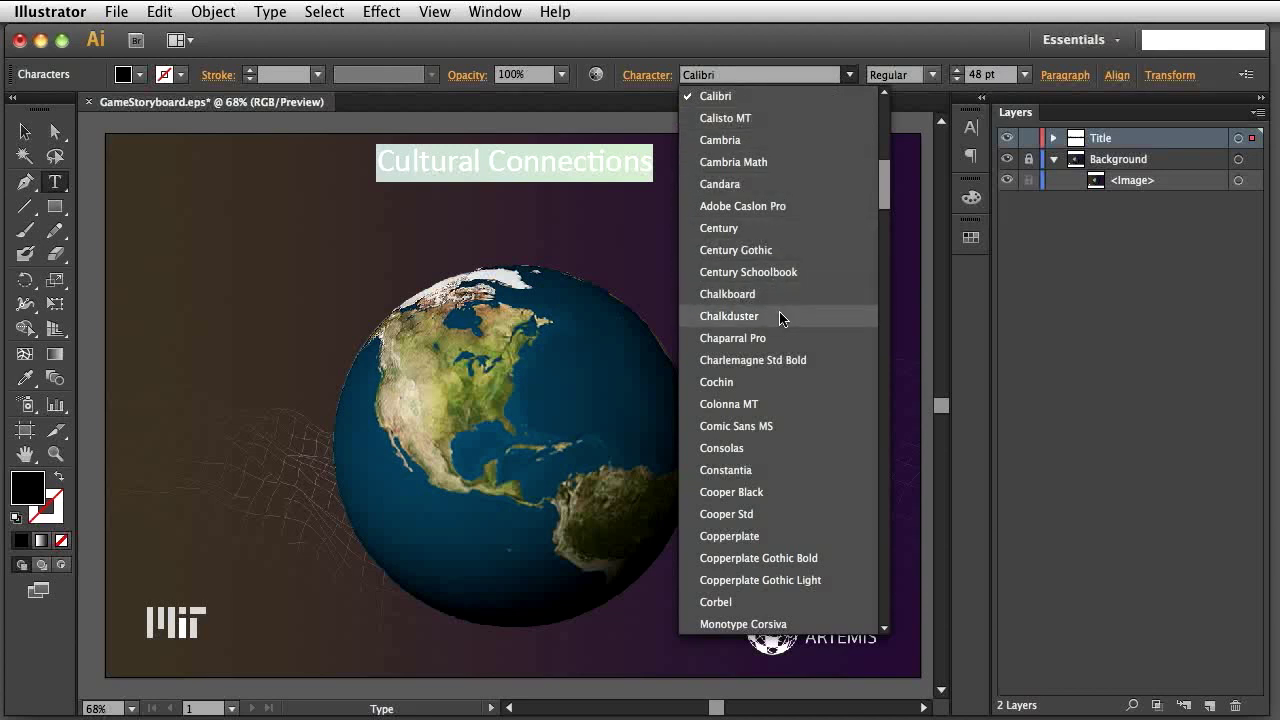
click(781, 318)
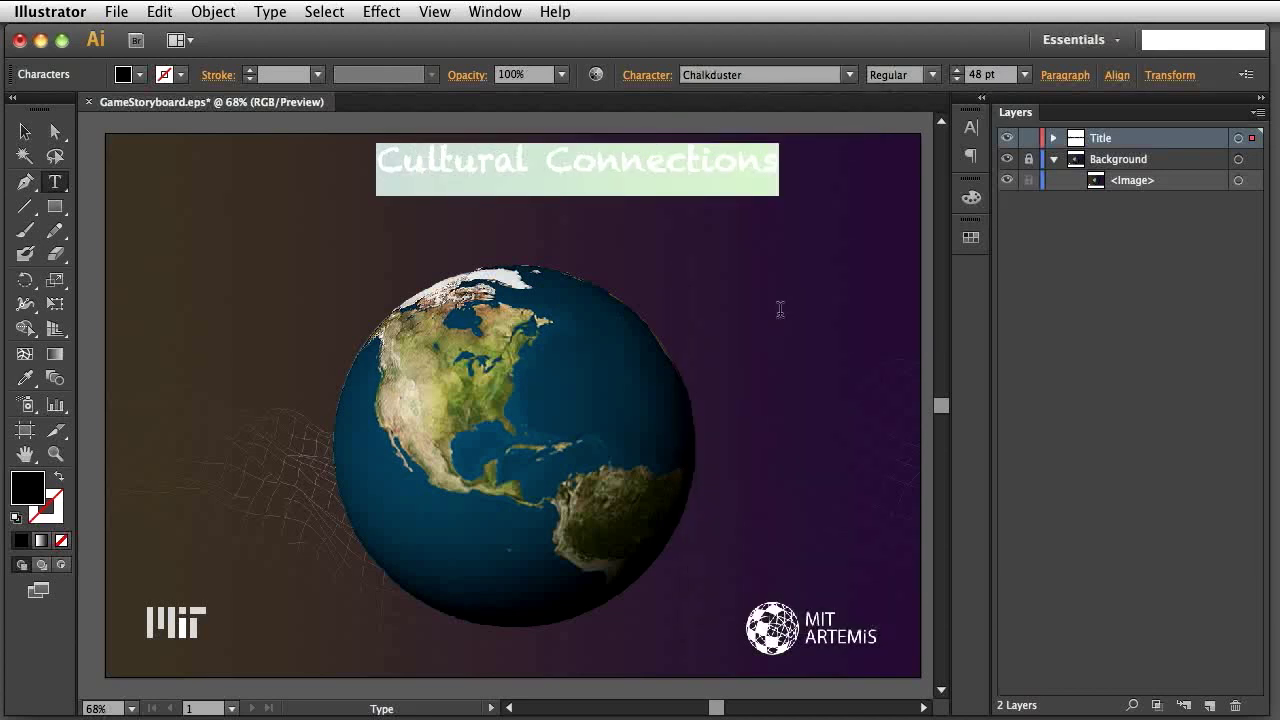
click(970, 127)
click(813, 197)
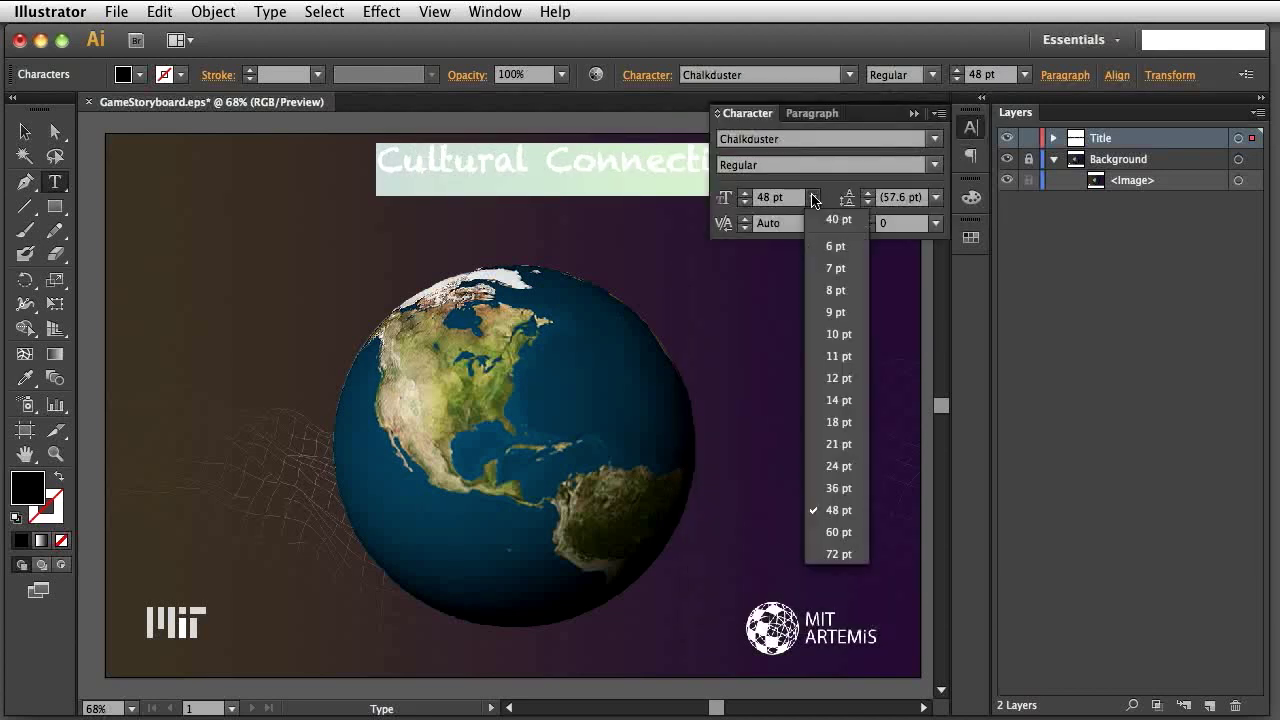
click(840, 488)
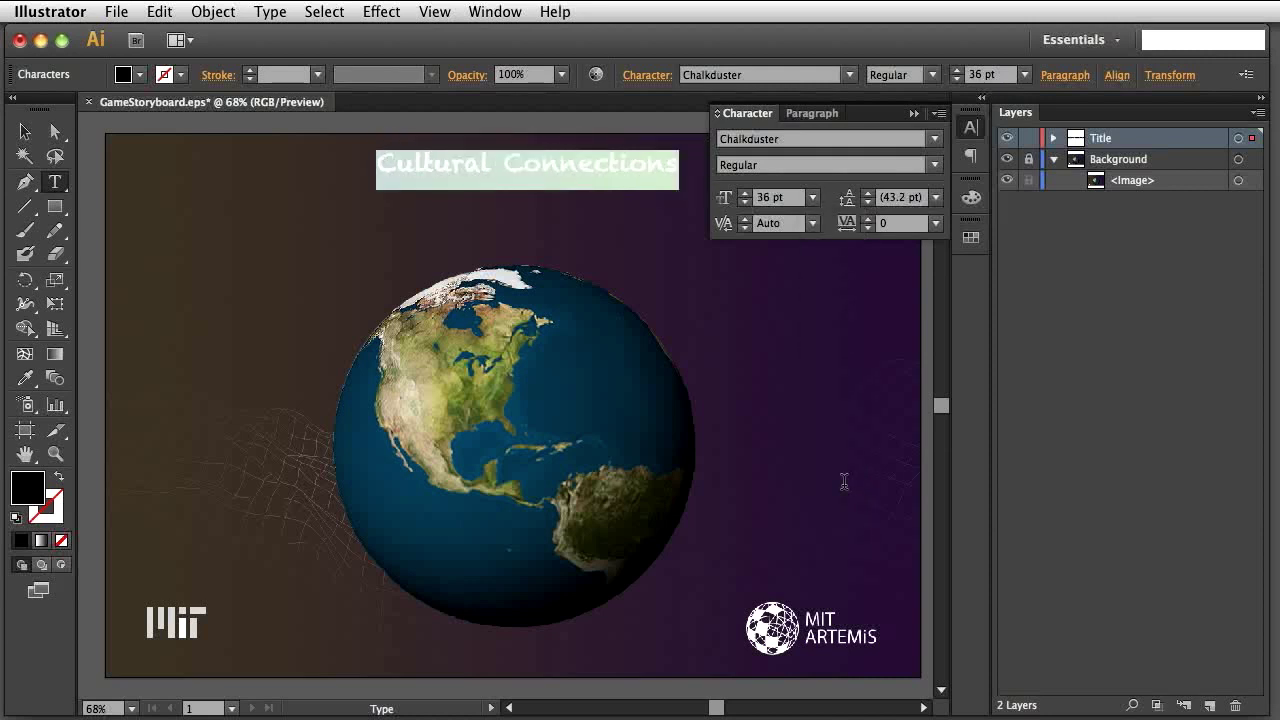
Colour the title text white and deselect it to check the result.
click(969, 199)
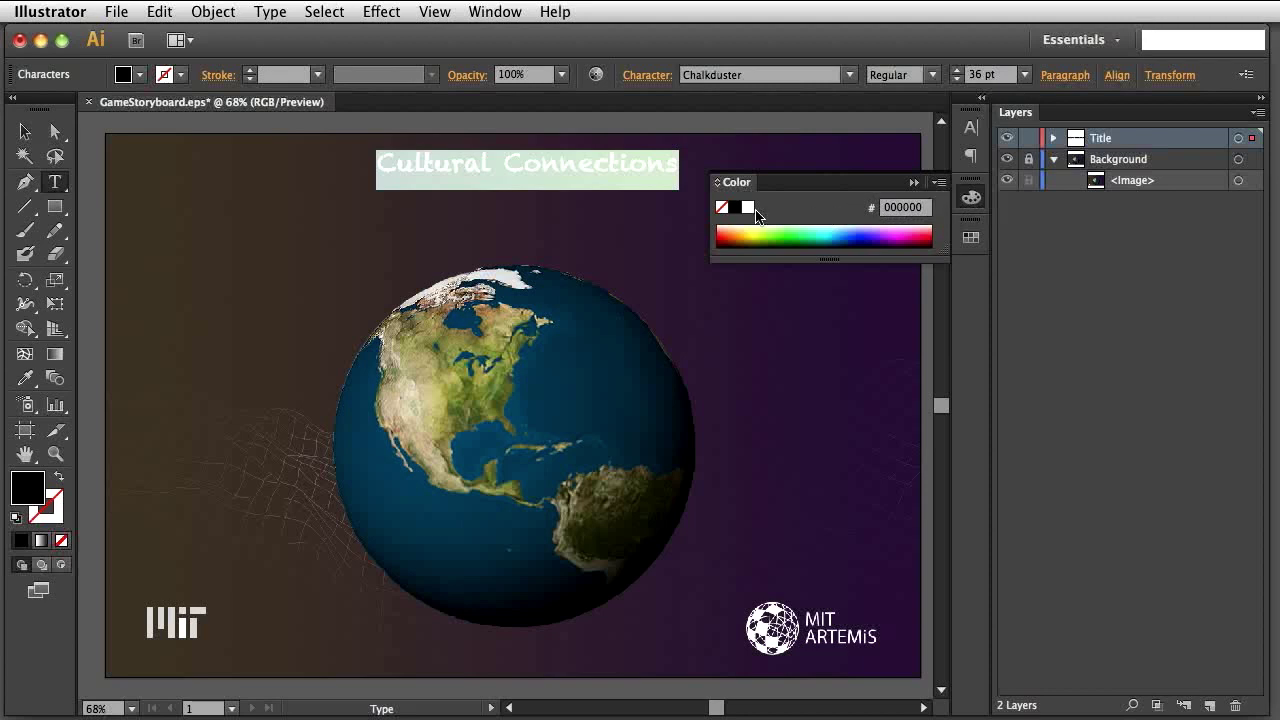
click(748, 207)
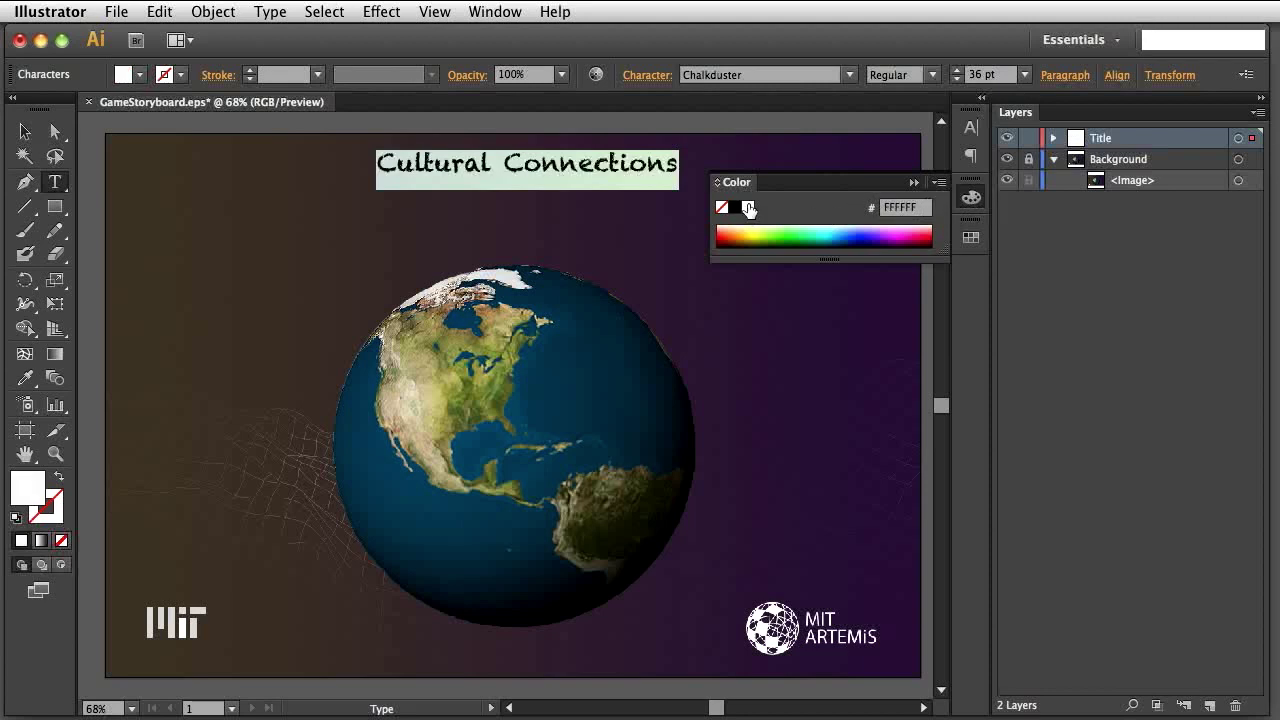
click(970, 234)
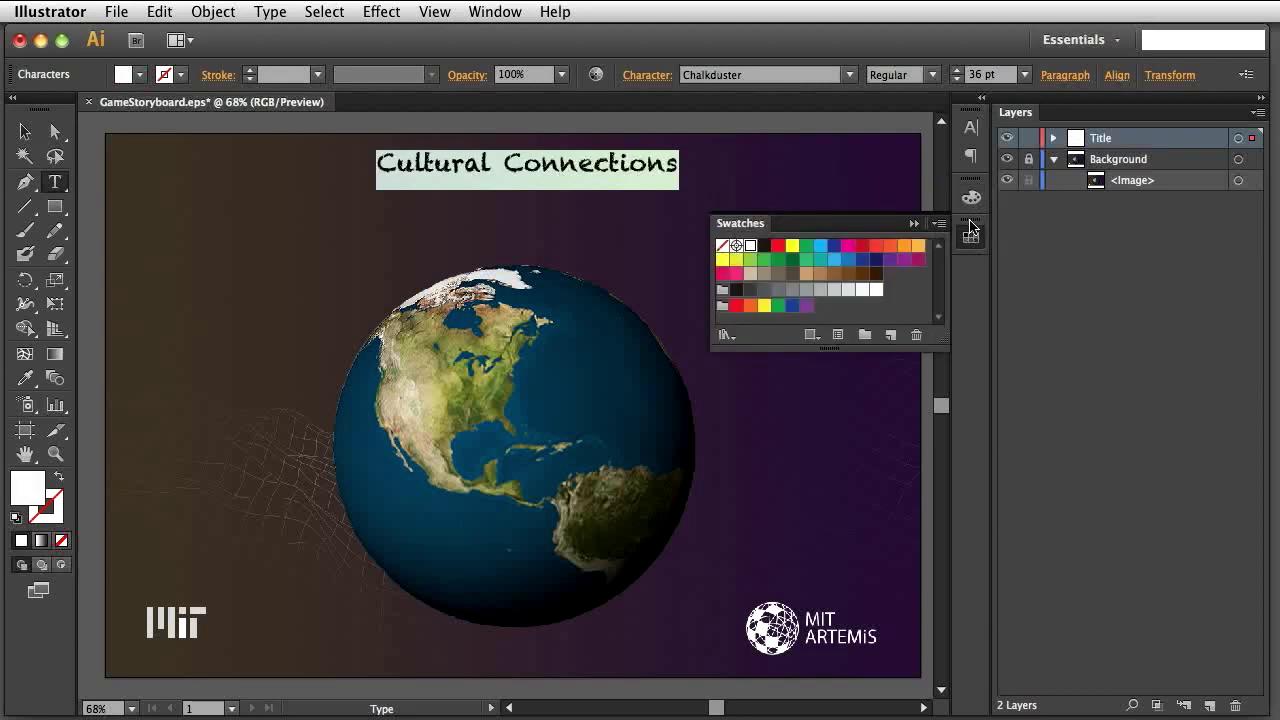
click(970, 199)
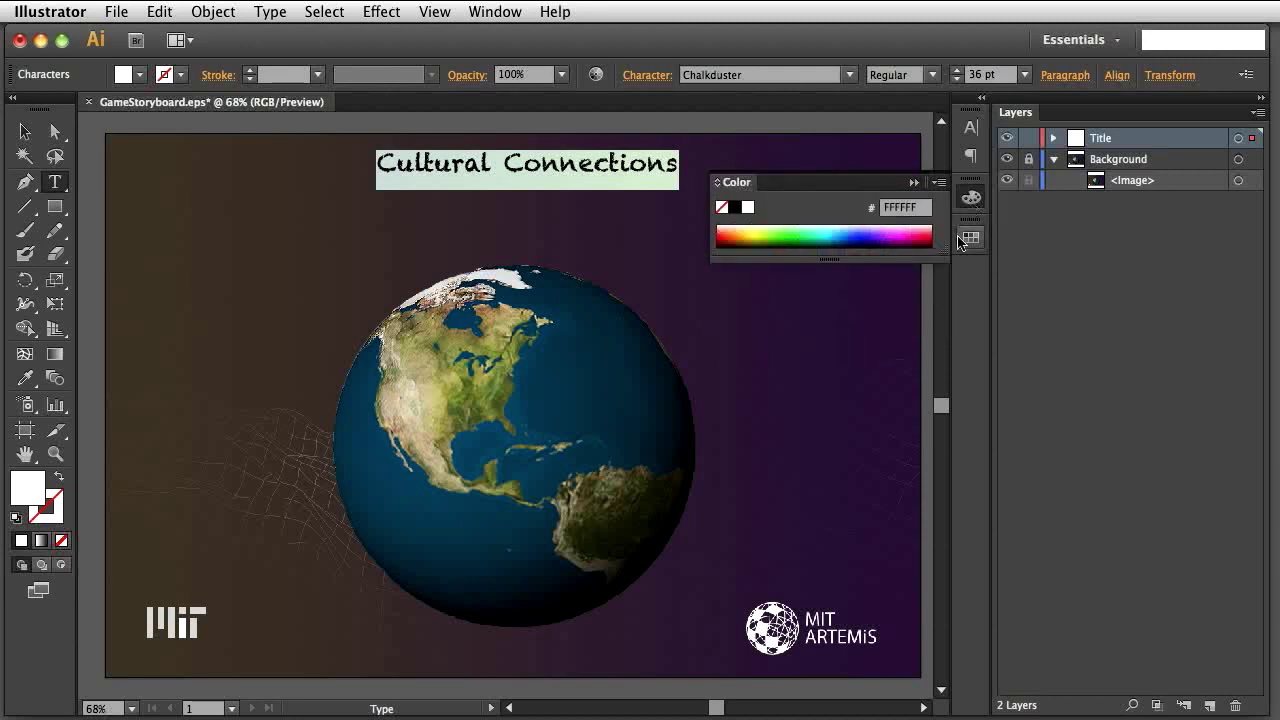
click(910, 179)
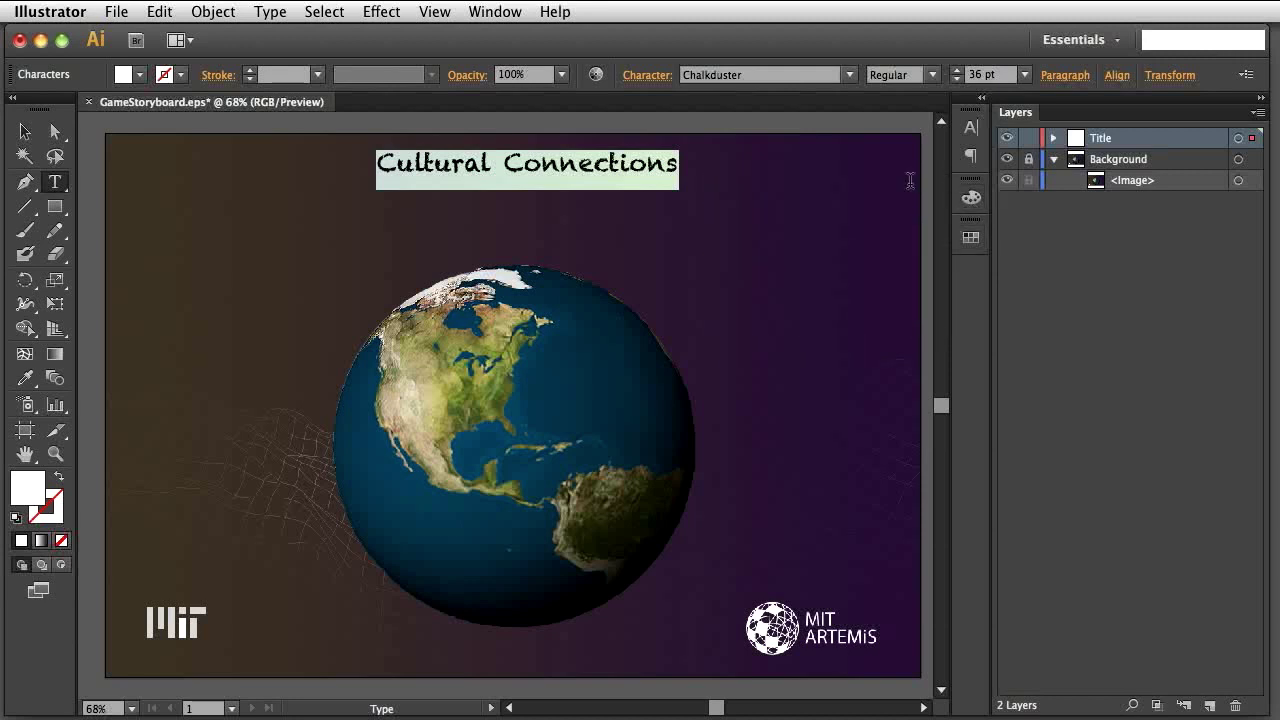
click(714, 170)
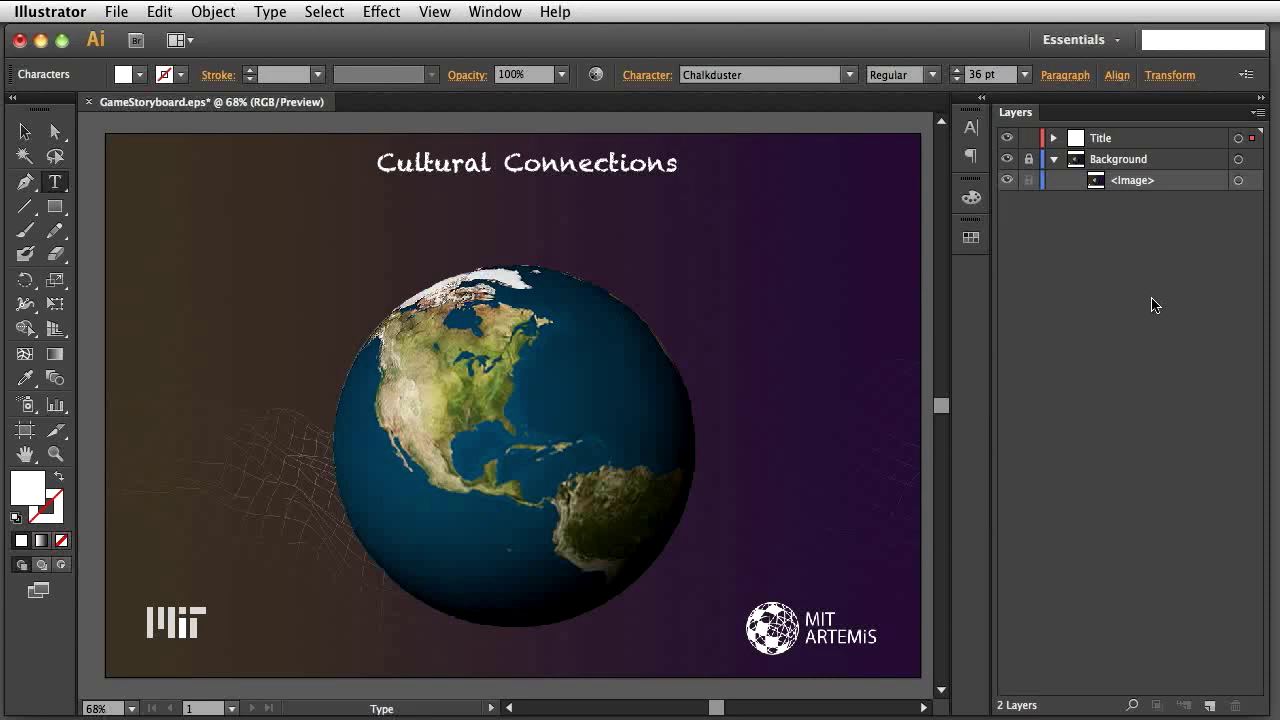
Scale the title up proportionally and nudge it slightly left.
click(1054, 139)
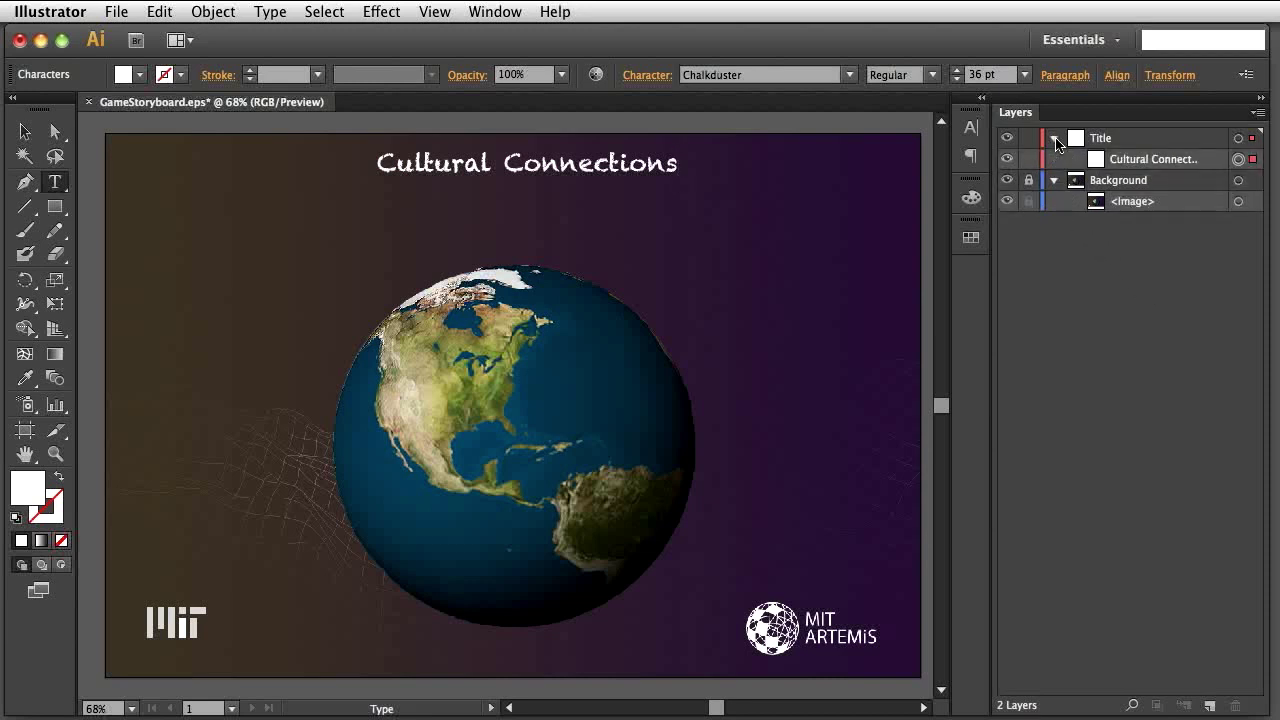
click(1055, 141)
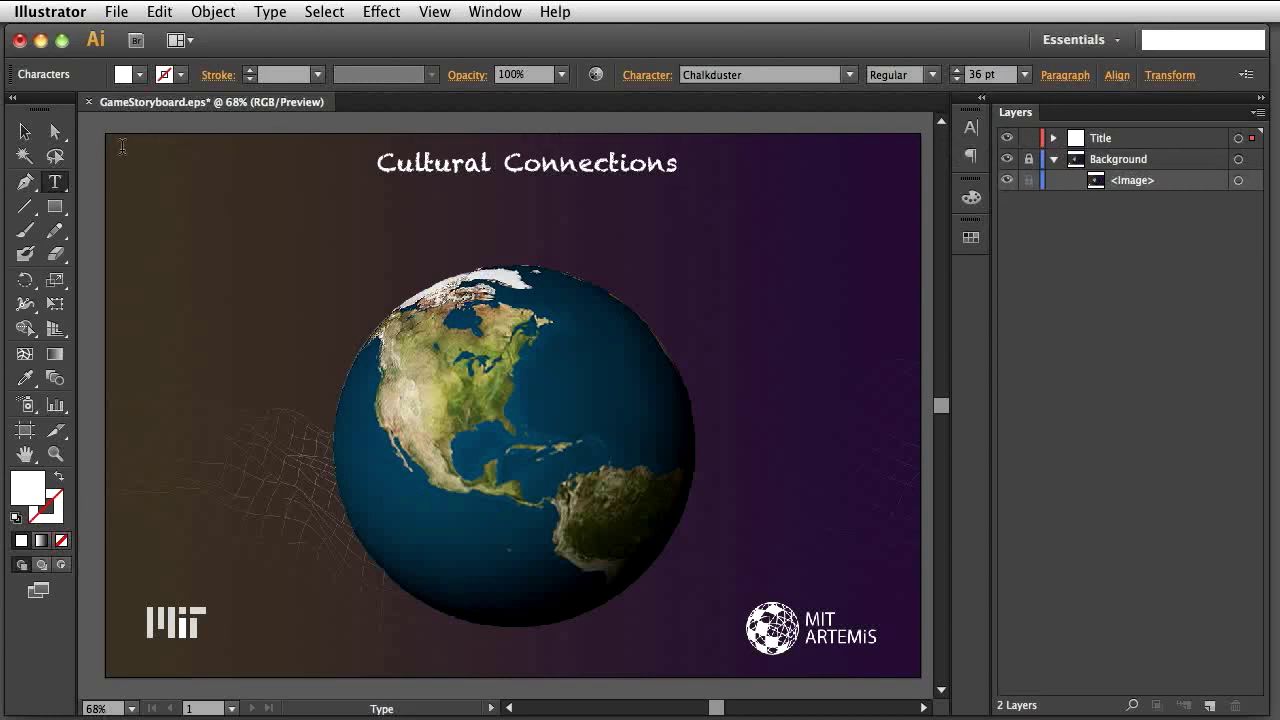
click(26, 134)
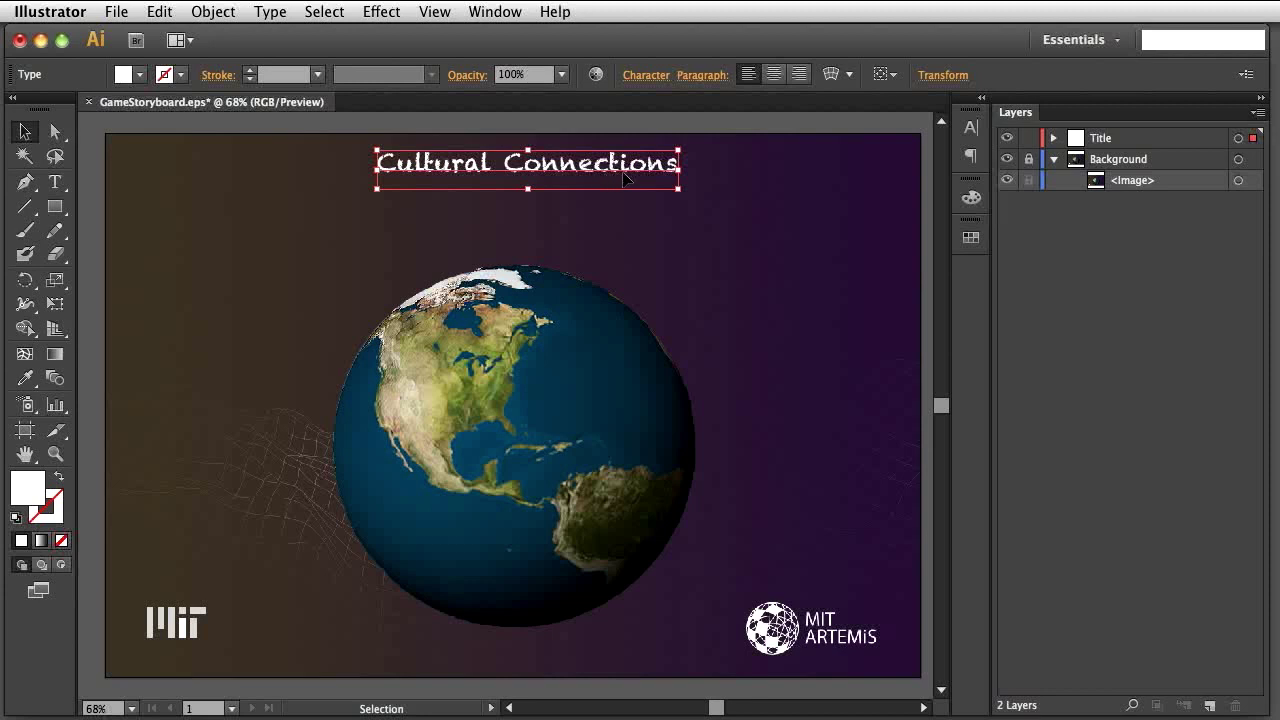
key(shift)
drag(679, 190, 703, 209)
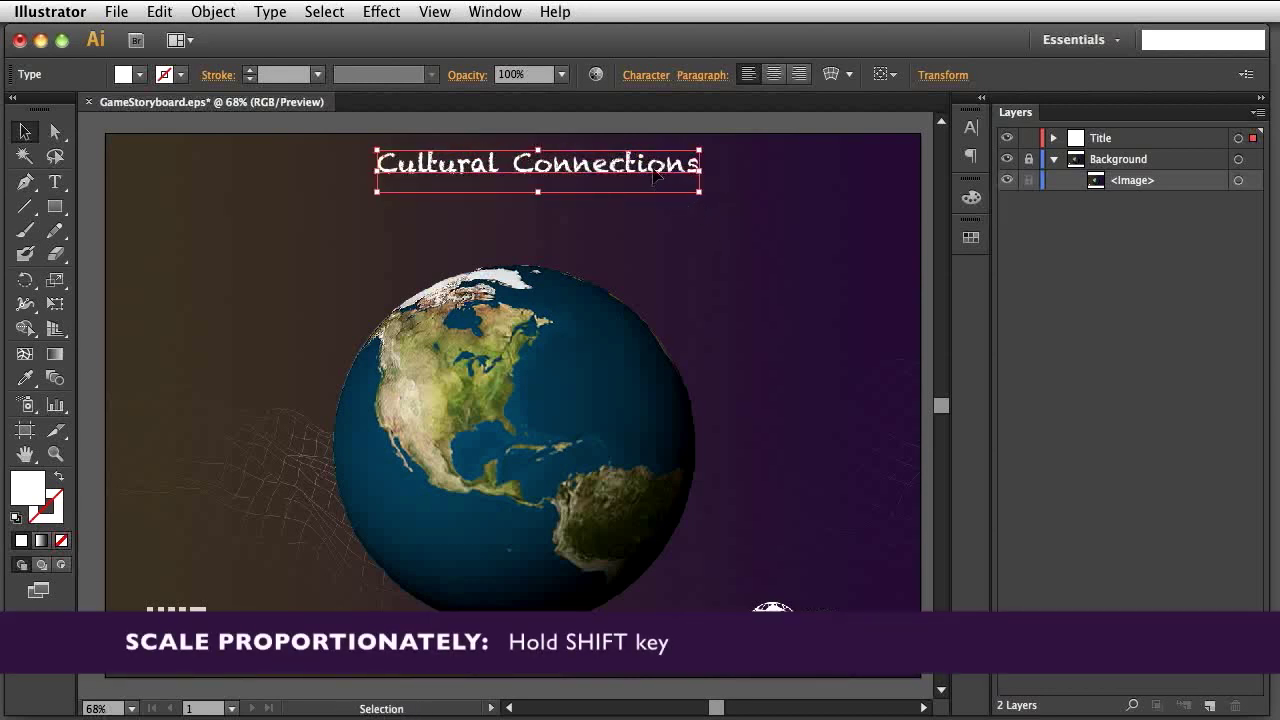
drag(655, 175, 638, 175)
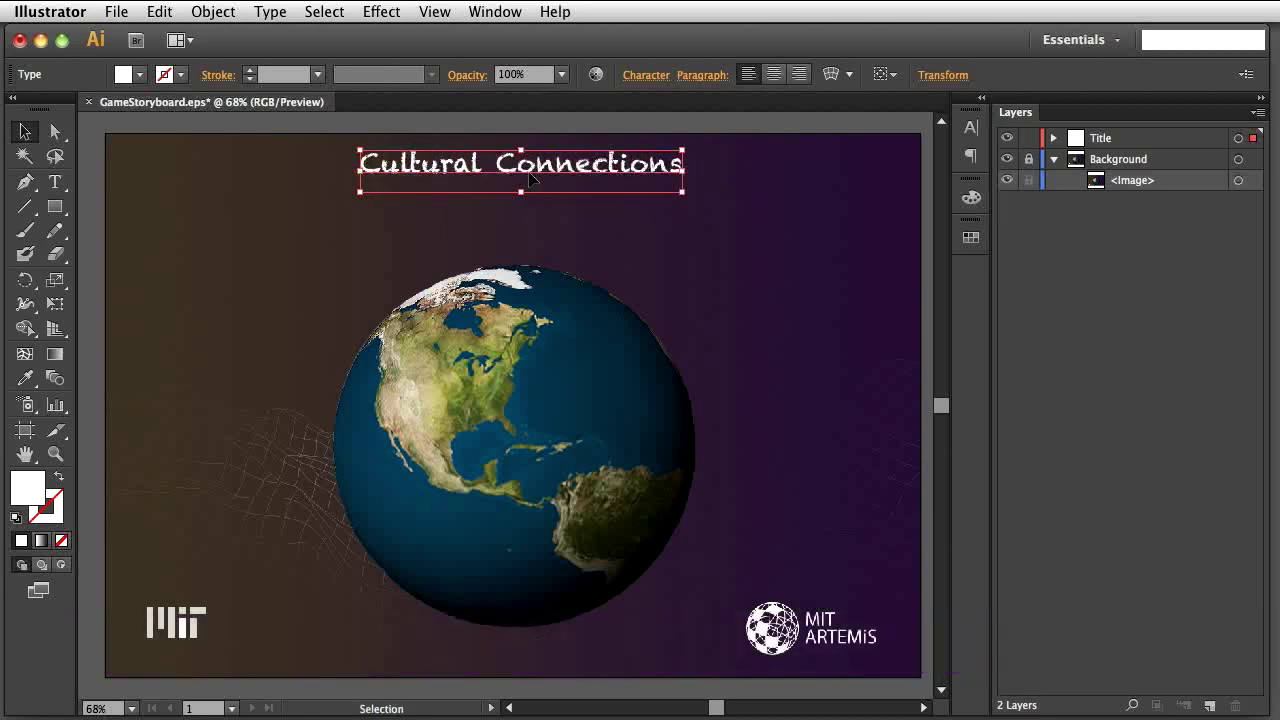
Set the title text's font size to 40 pt.
click(55, 181)
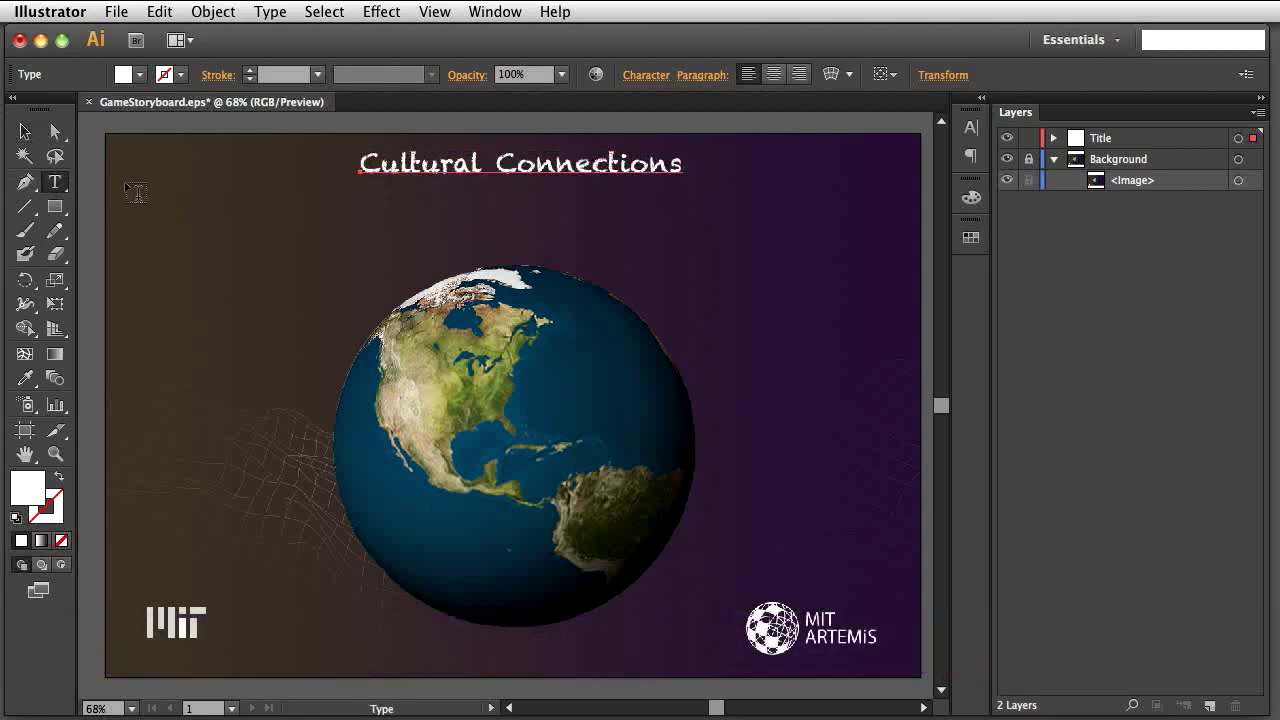
click(556, 163)
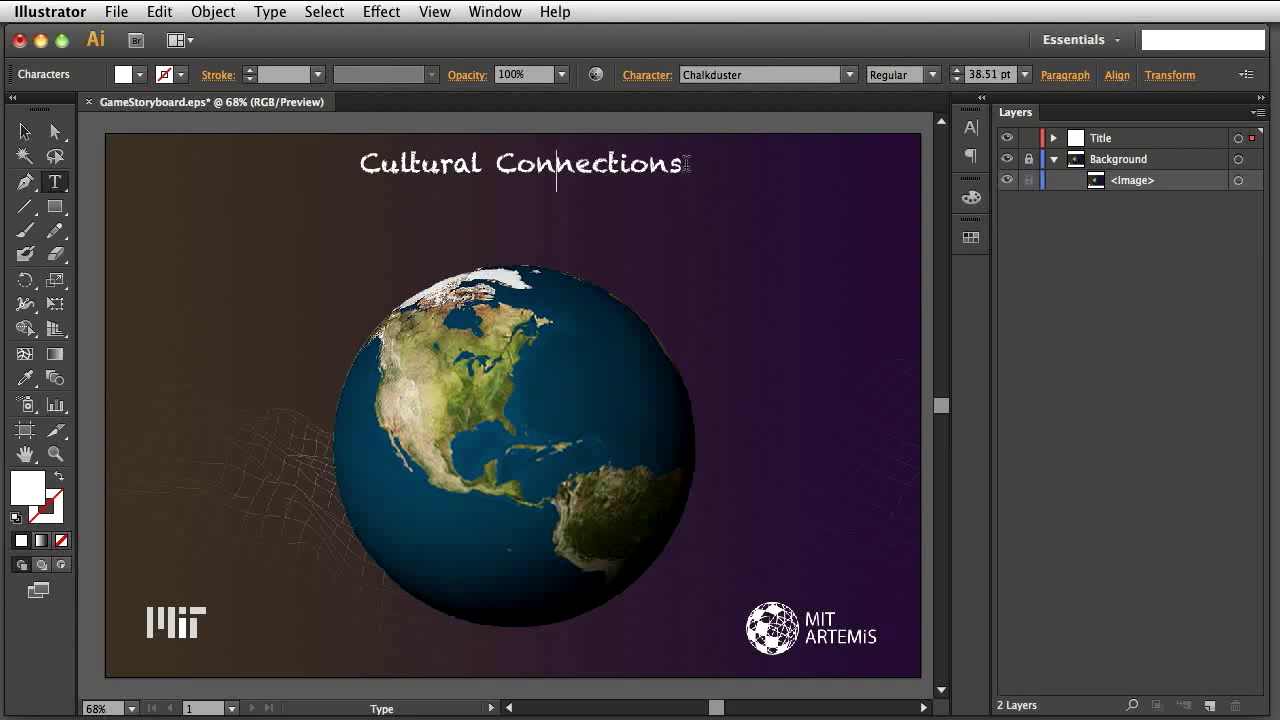
drag(687, 163, 358, 165)
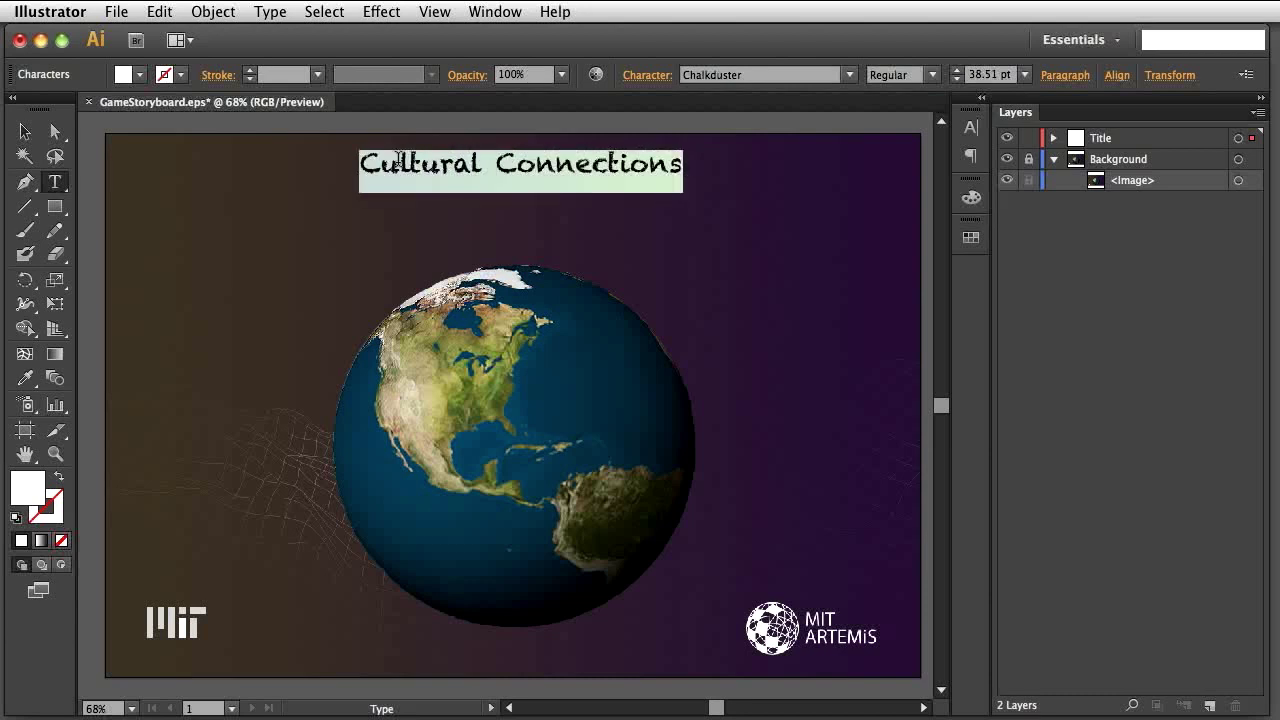
double_click(990, 75)
text(40)
key(Return)
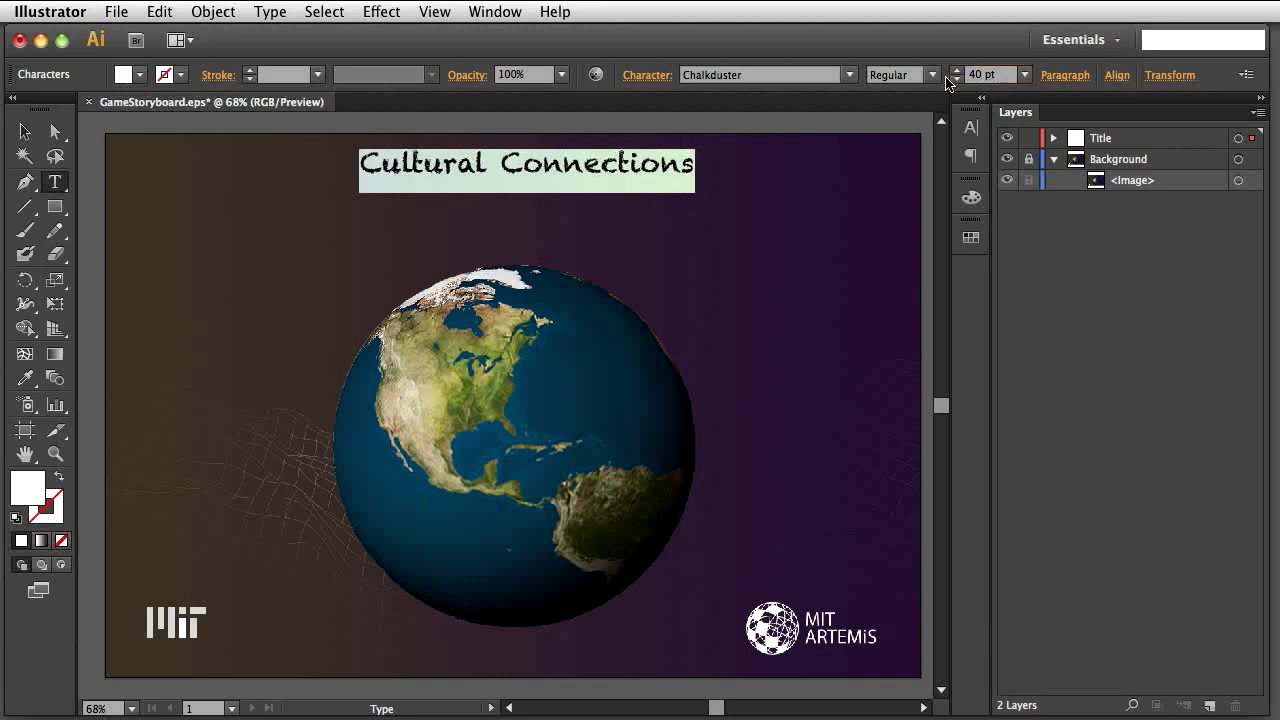
click(698, 166)
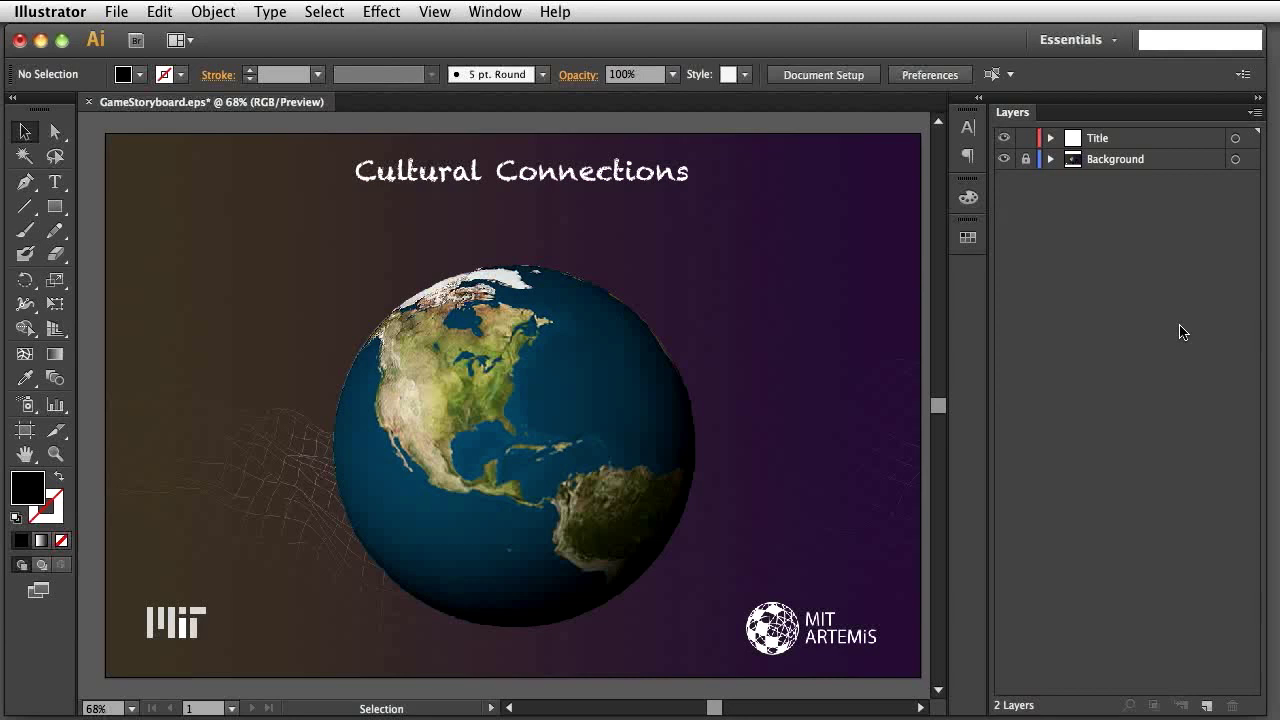
Add a new layer named 'Exit button'.
click(1207, 707)
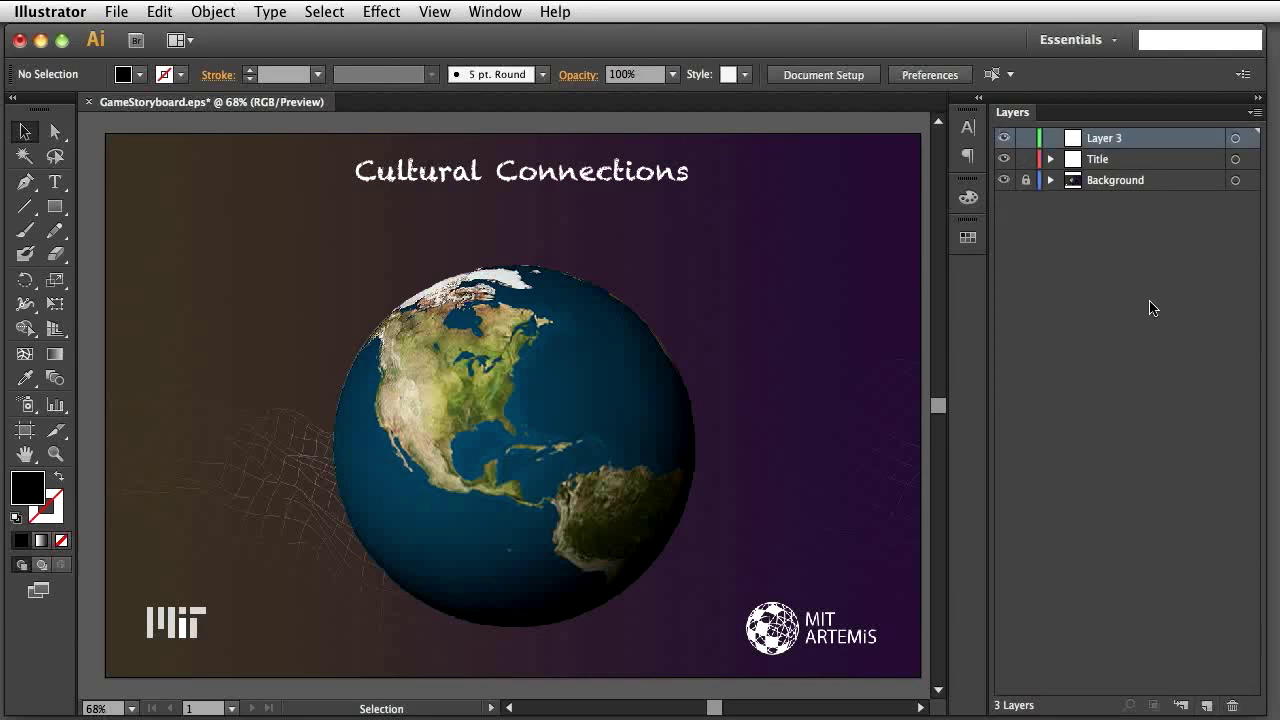
double_click(1108, 144)
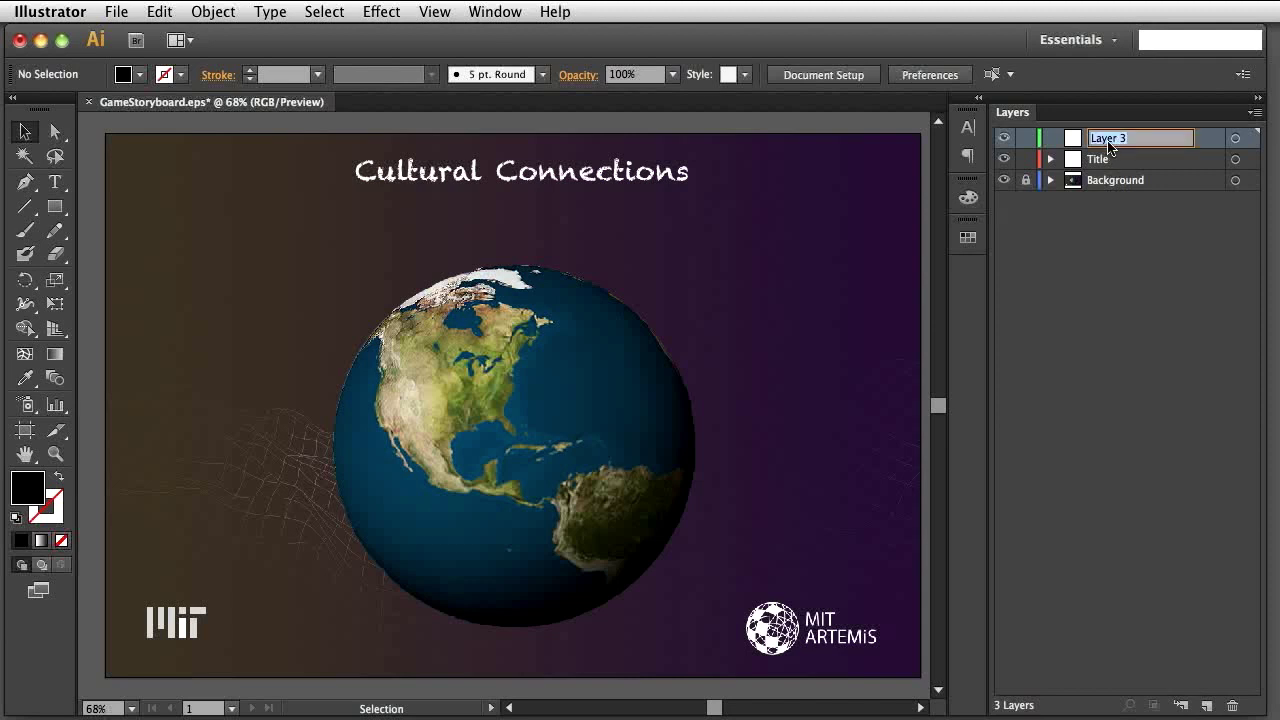
text(Exit button)
key(Return)
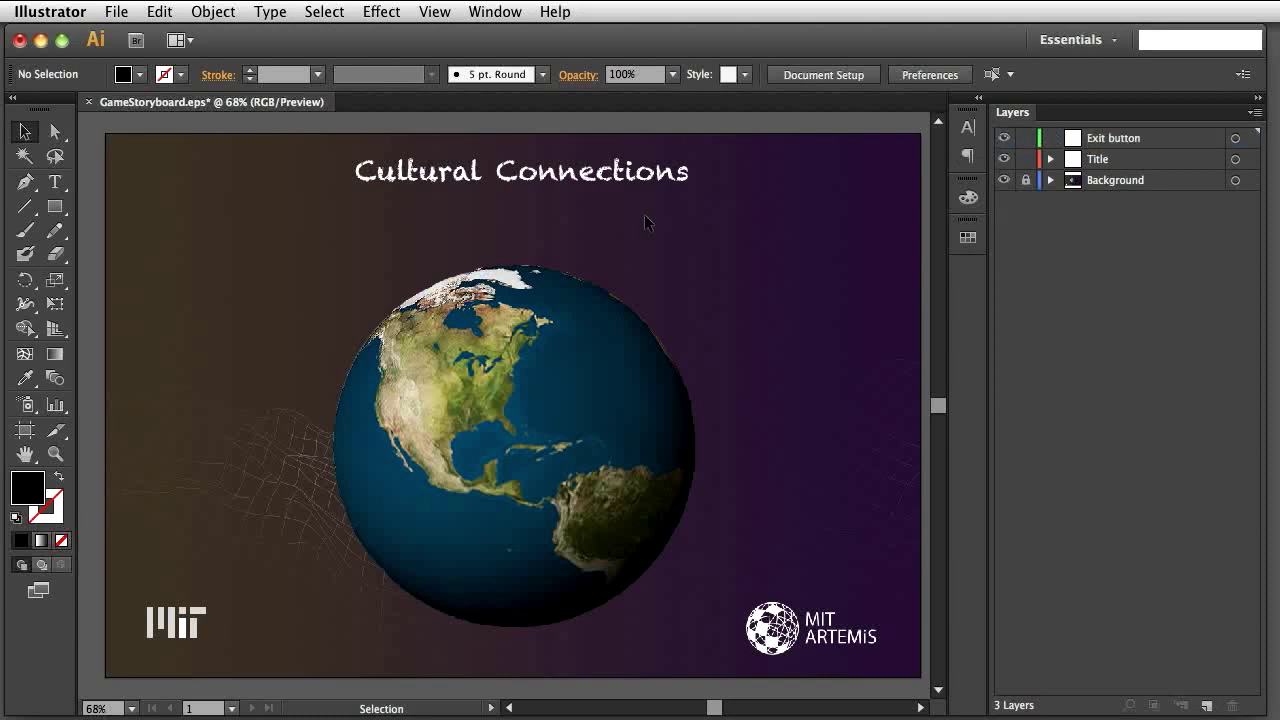
Type 'Exit' to the right of the globe and select it.
click(55, 182)
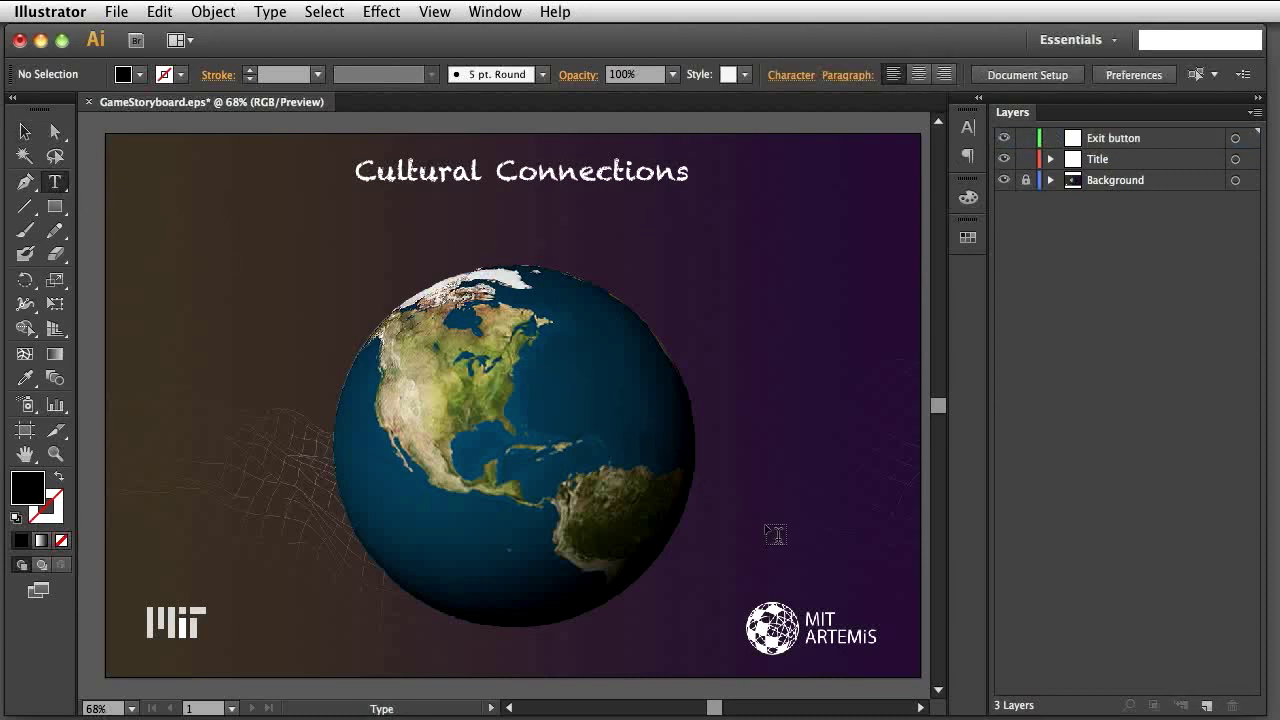
click(804, 490)
text(Exit)
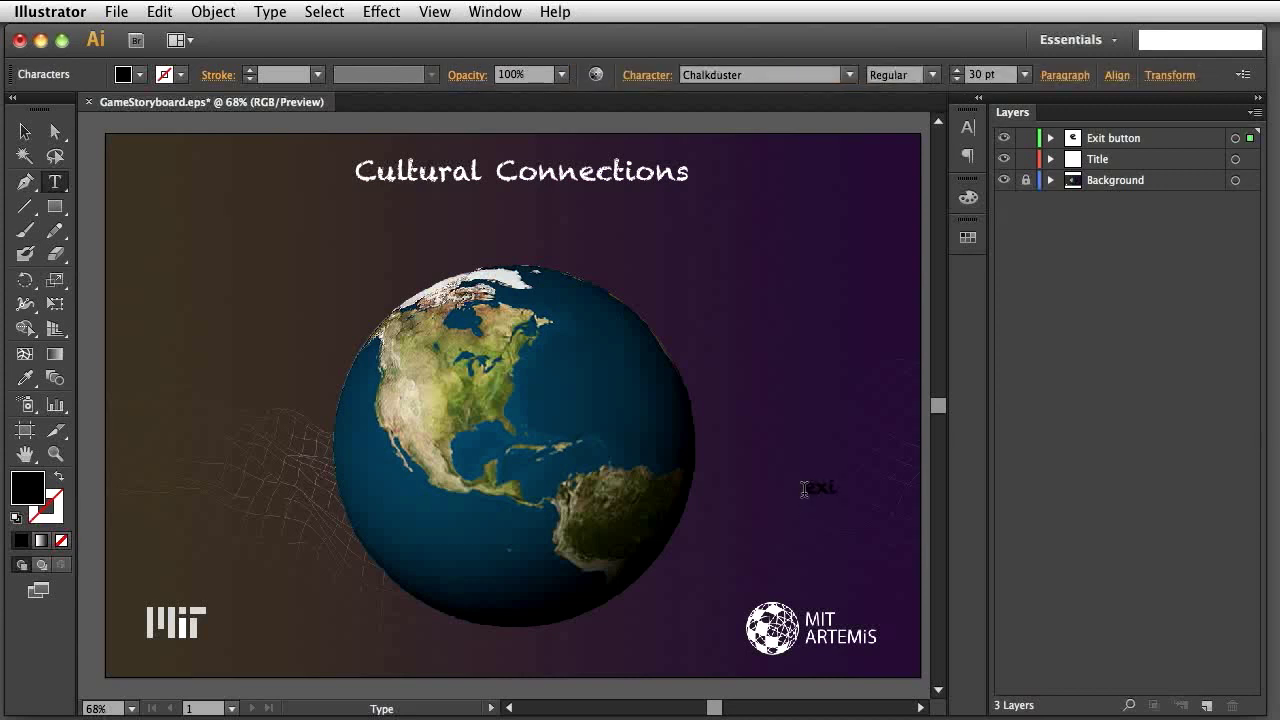
key(shift+Left)
key(shift+Left)
key(shift+Left)
key(shift+Left)
Style the exit text in the Chalkboard font with a light grey colour.
click(849, 74)
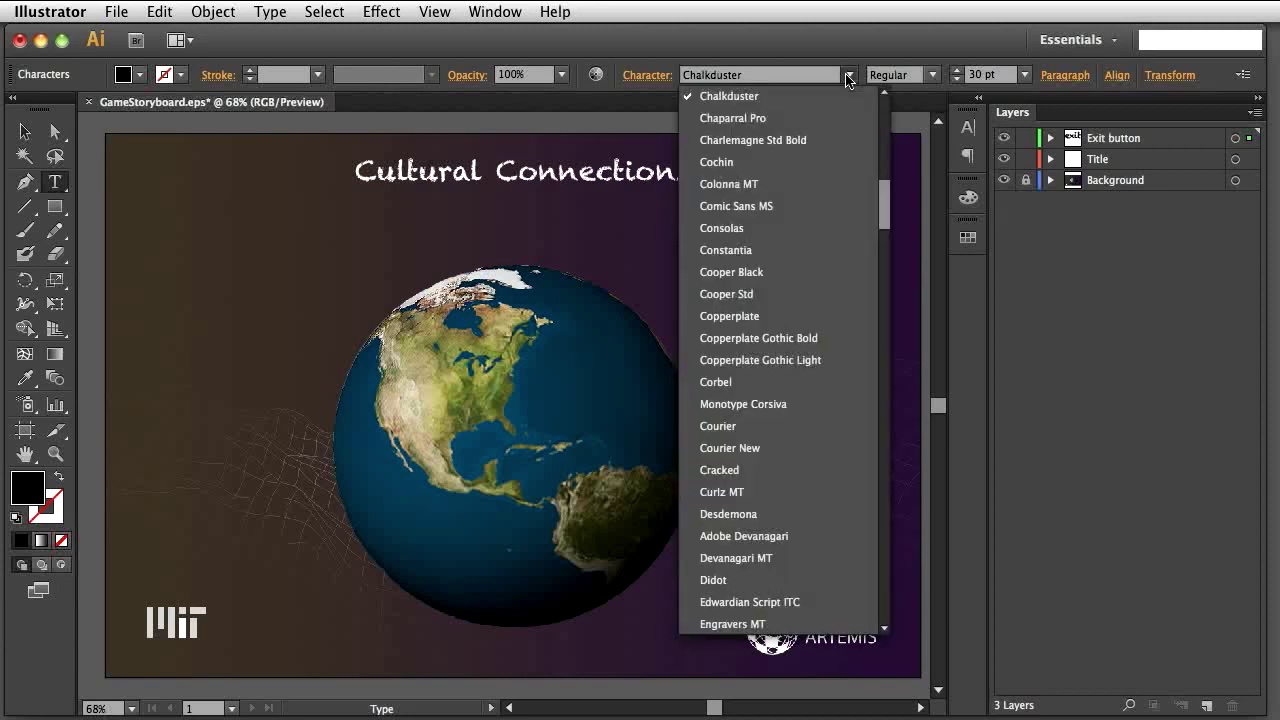
scroll(800, 140, up, 3)
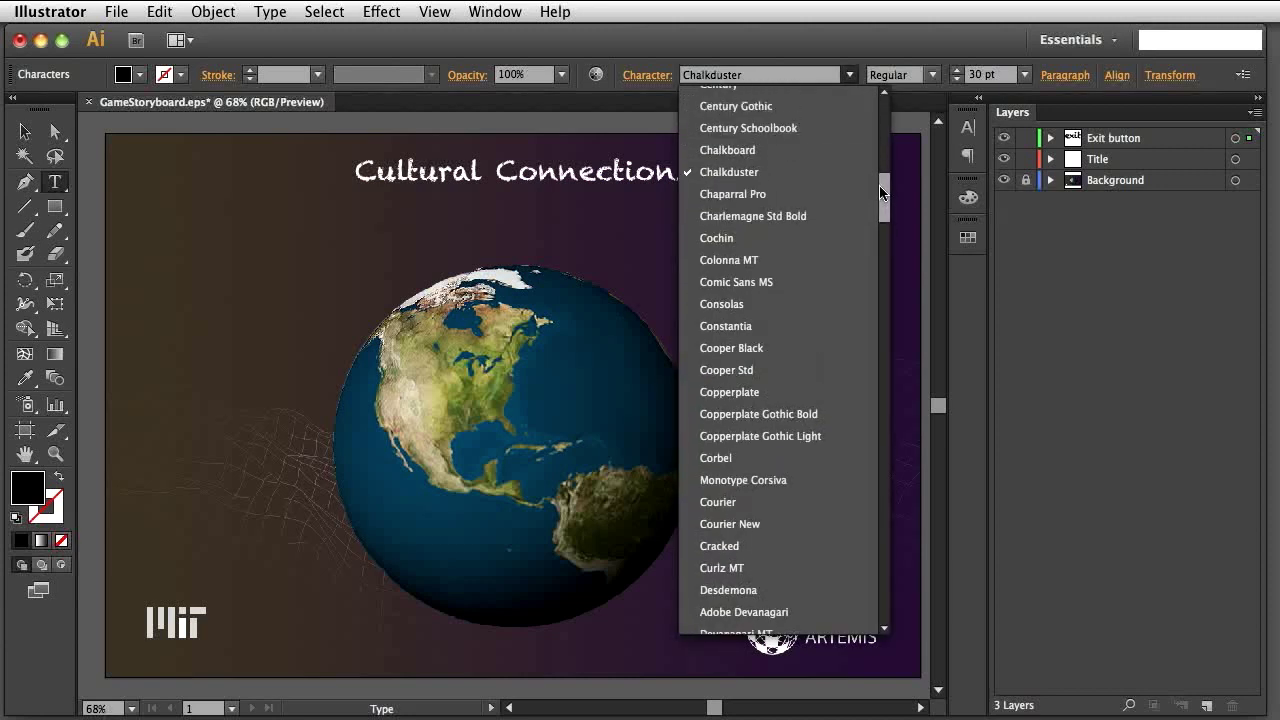
click(788, 146)
click(967, 237)
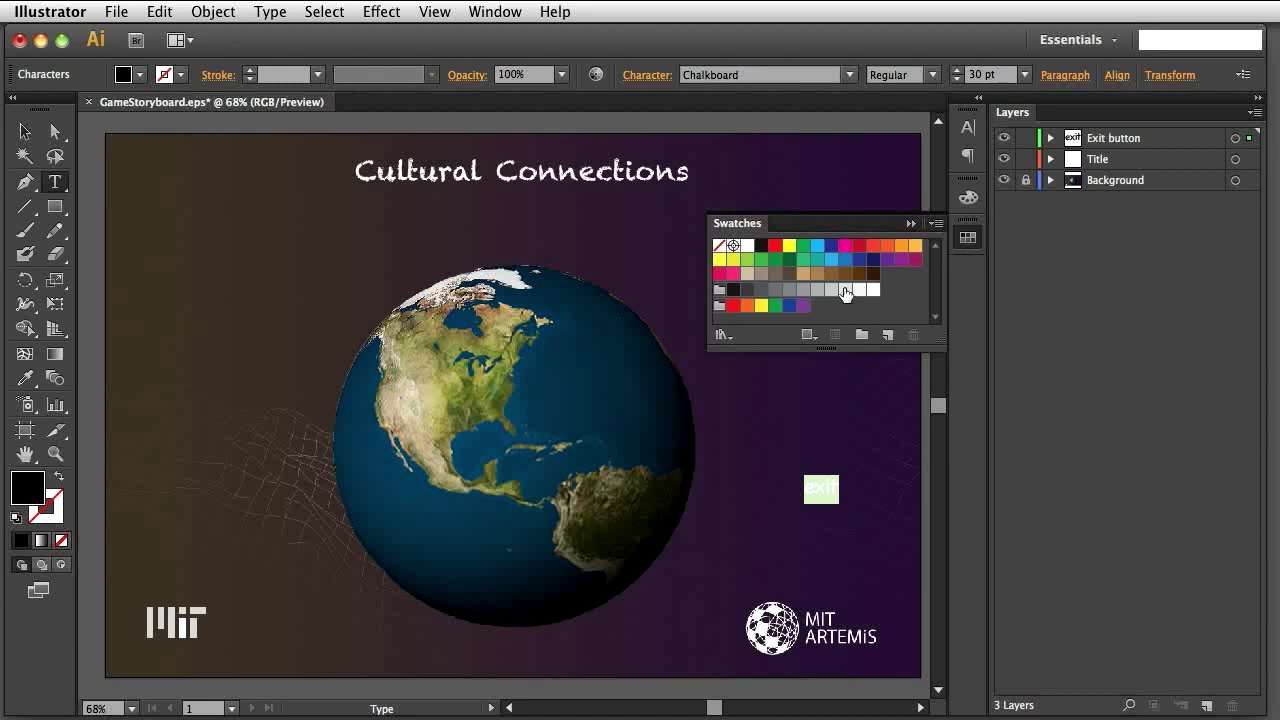
click(829, 290)
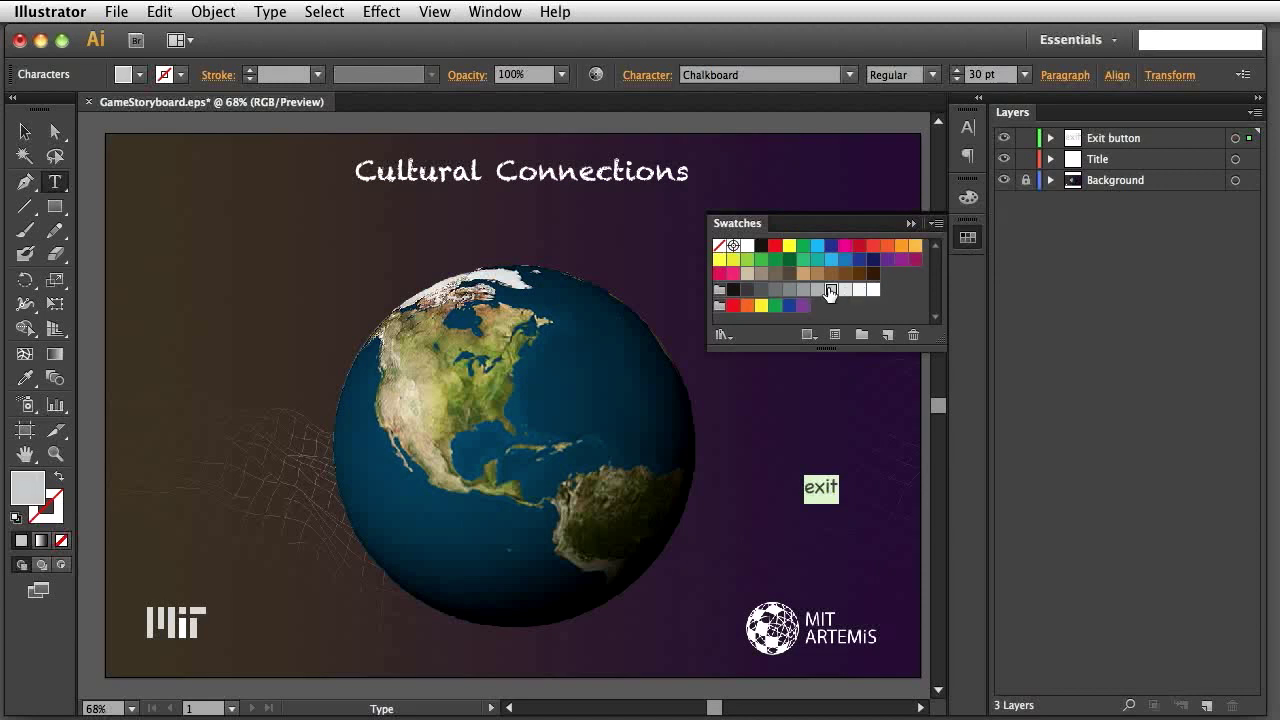
click(912, 218)
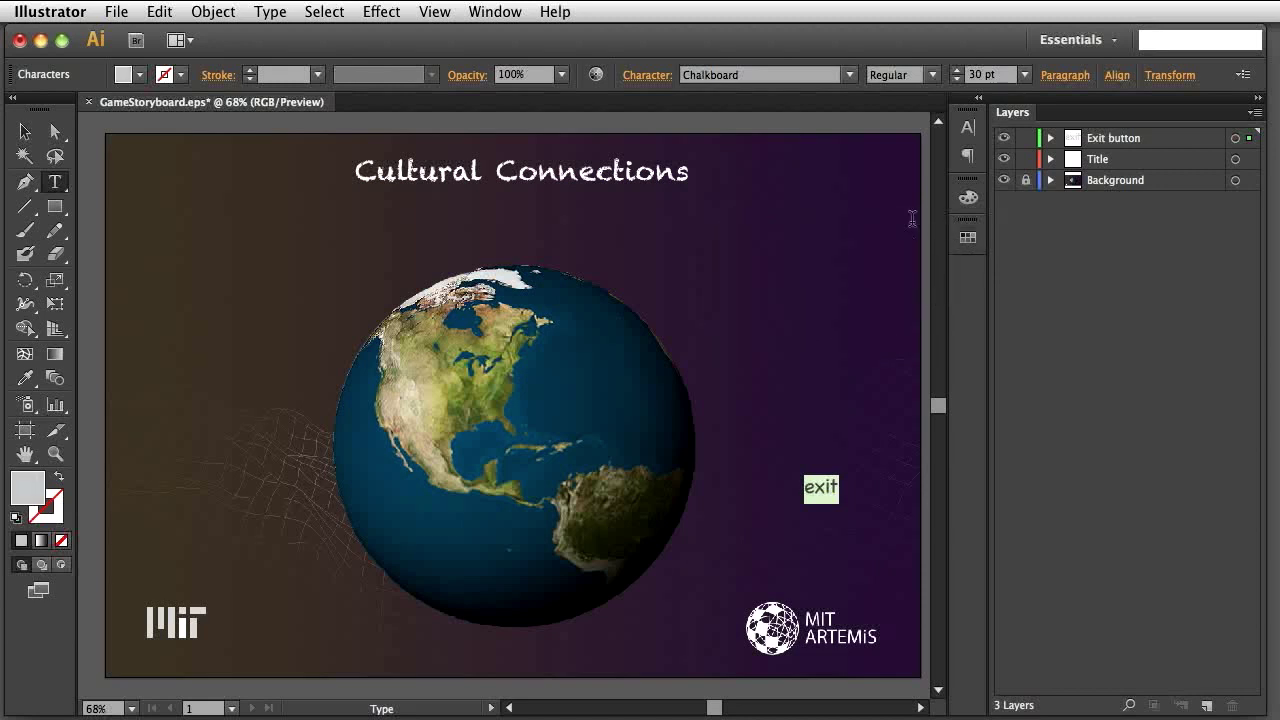
Rename the exit text sublayer inside Exit button to 'exit neutral'.
click(1050, 139)
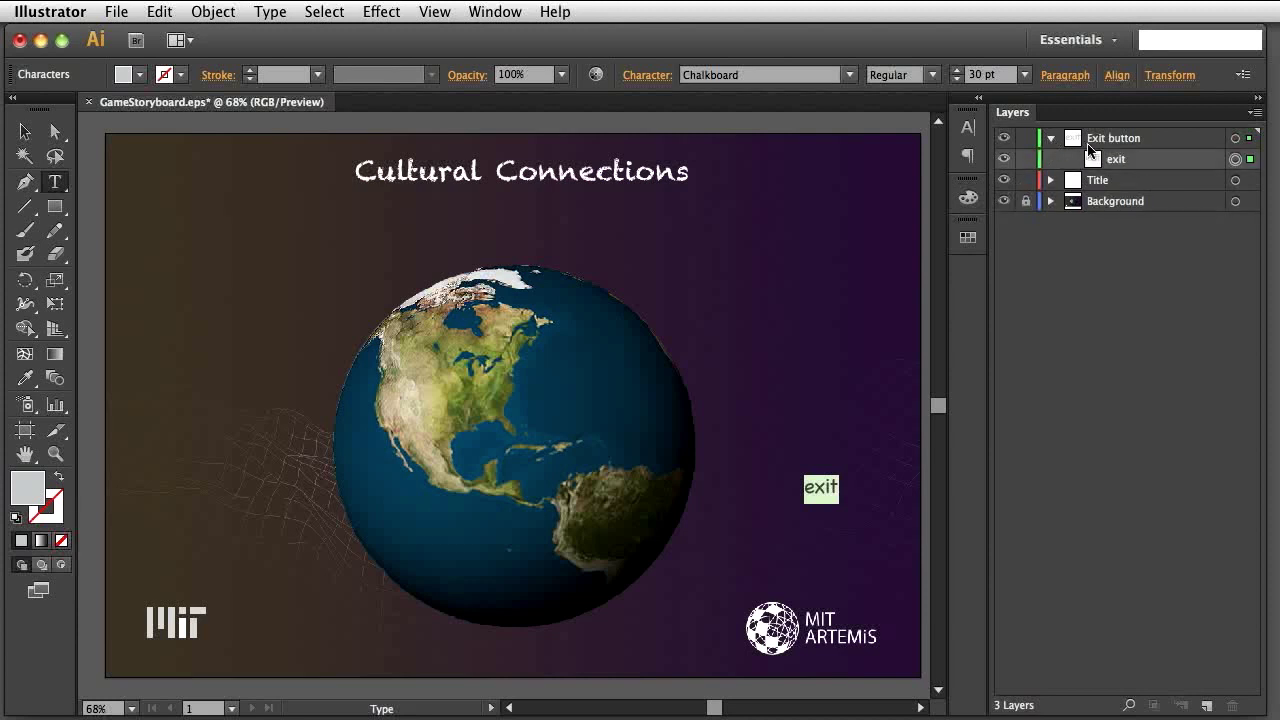
double_click(1128, 160)
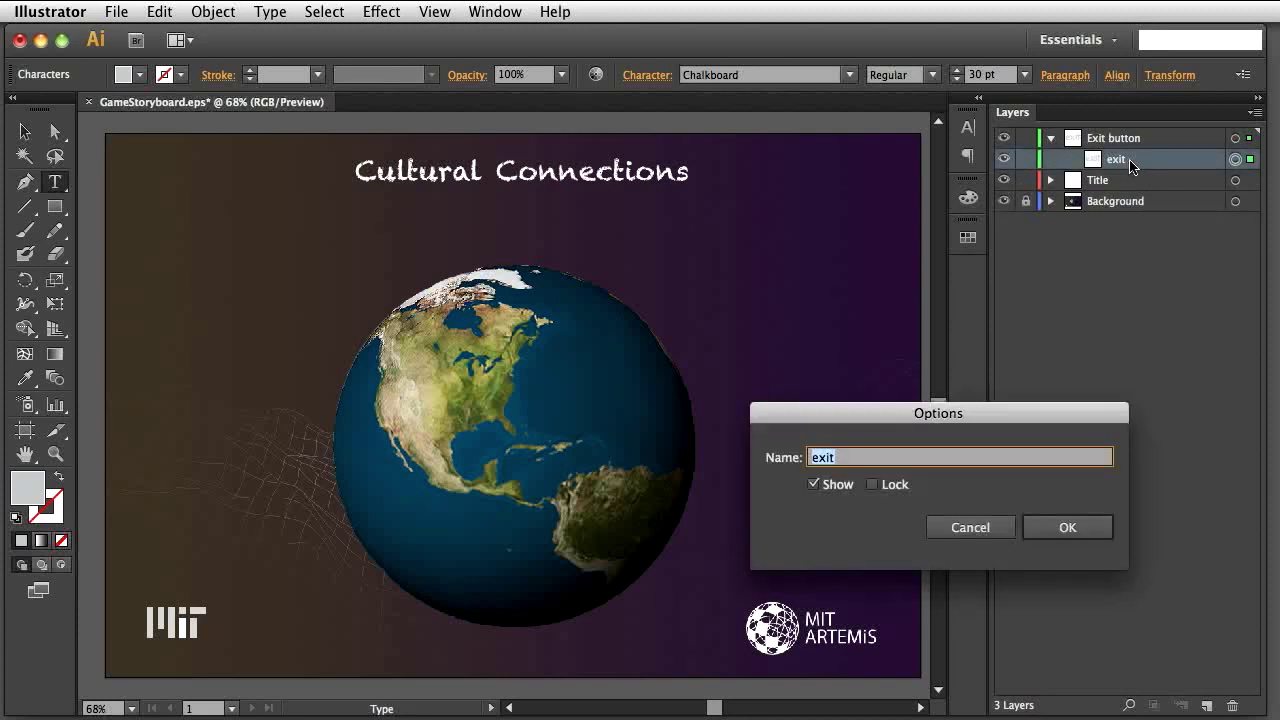
click(890, 462)
click(1100, 534)
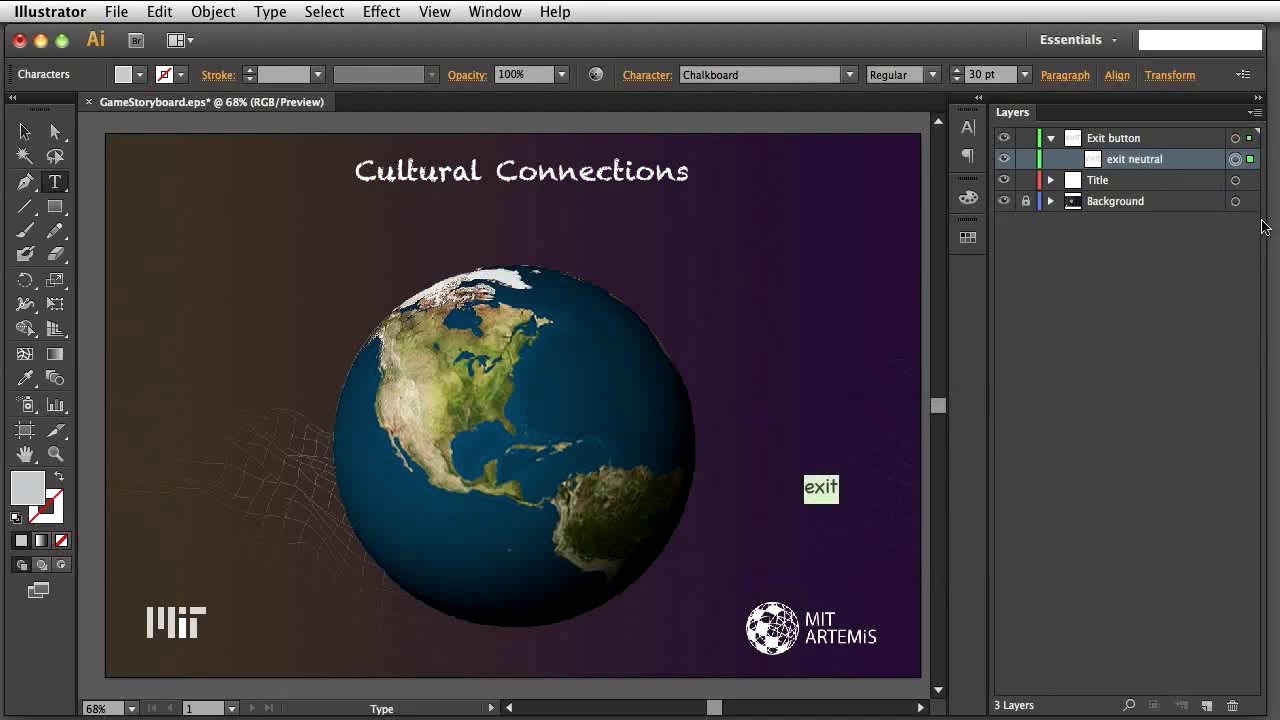
drag(1263, 223, 1082, 236)
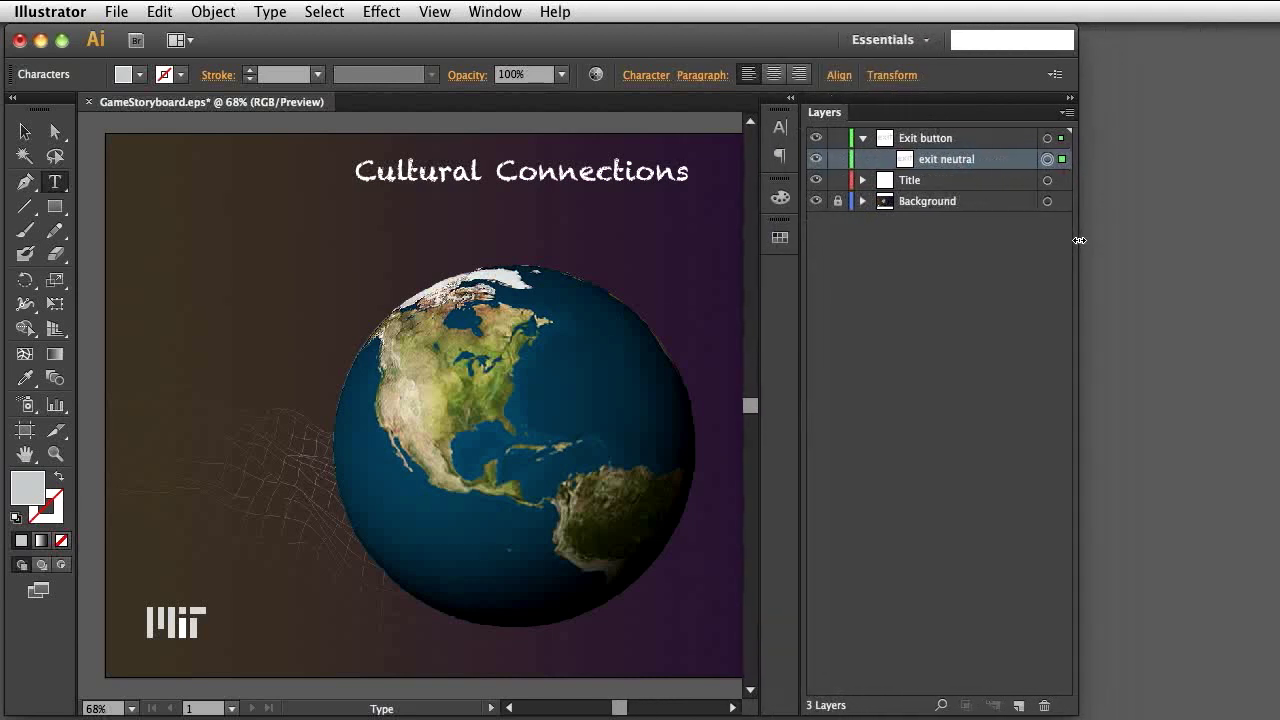
Duplicate the exit neutral sublayer and rename the copy 'exit hover'.
click(1067, 113)
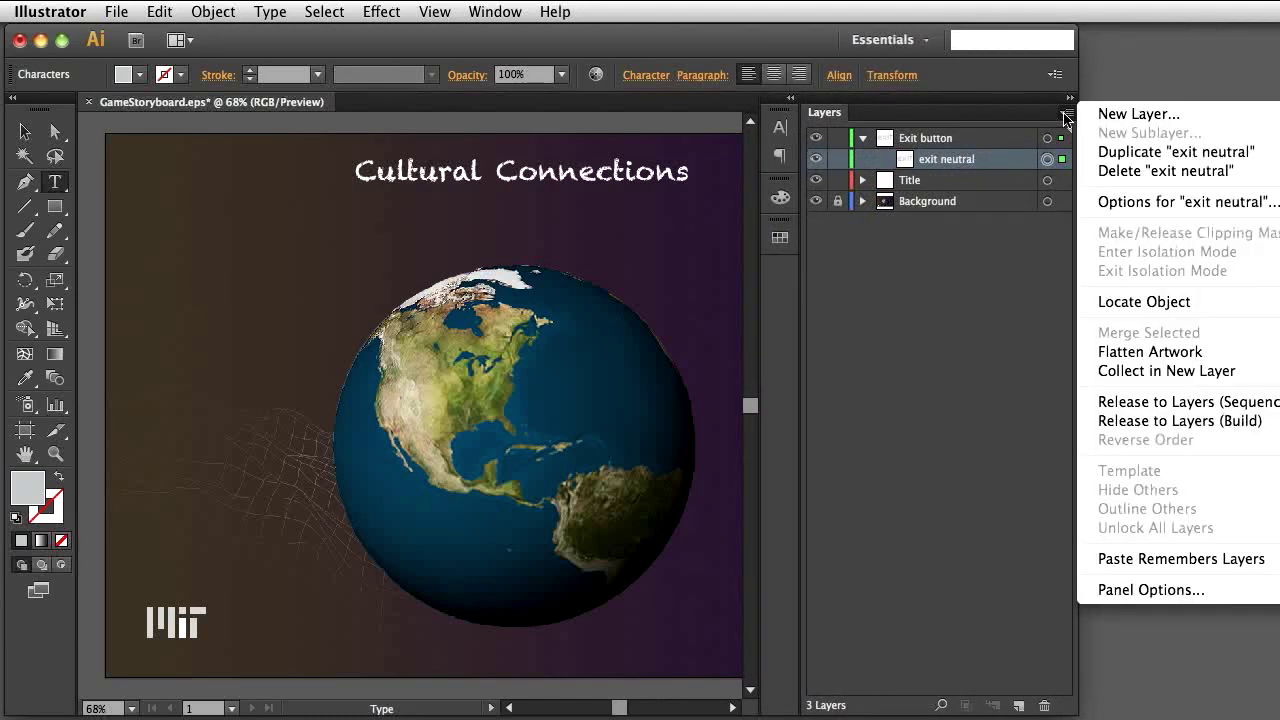
click(1096, 153)
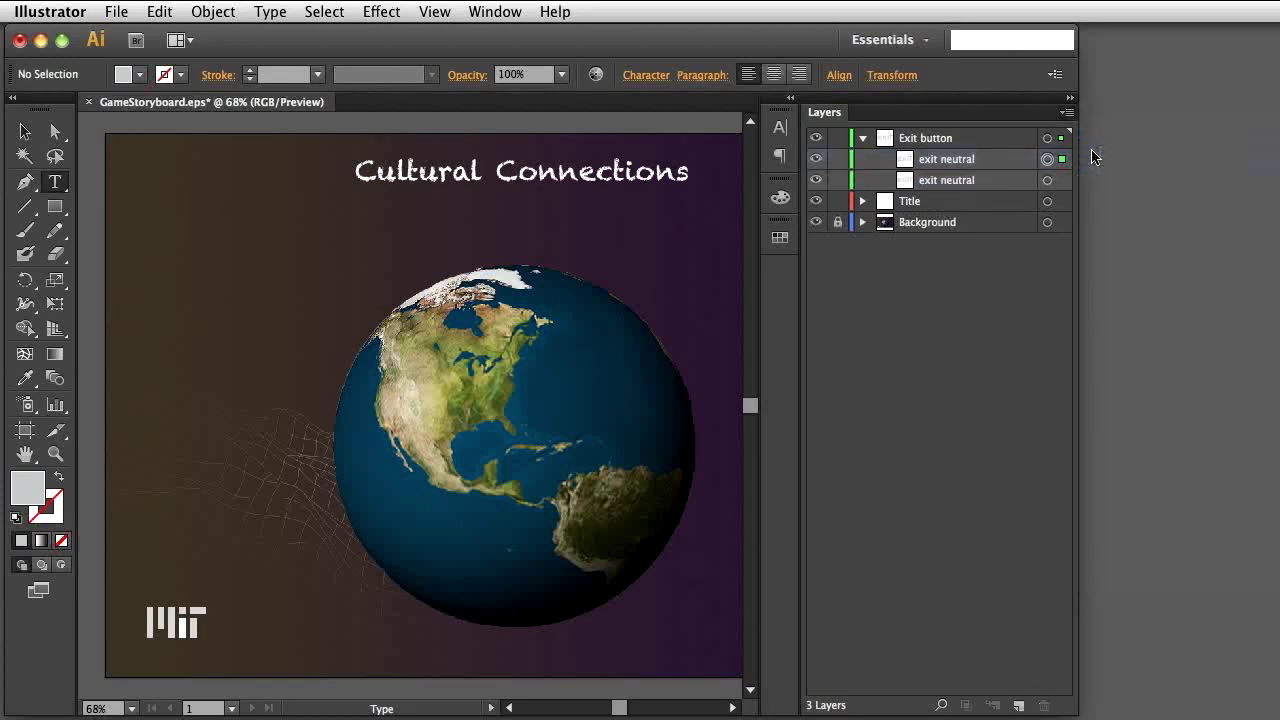
double_click(962, 162)
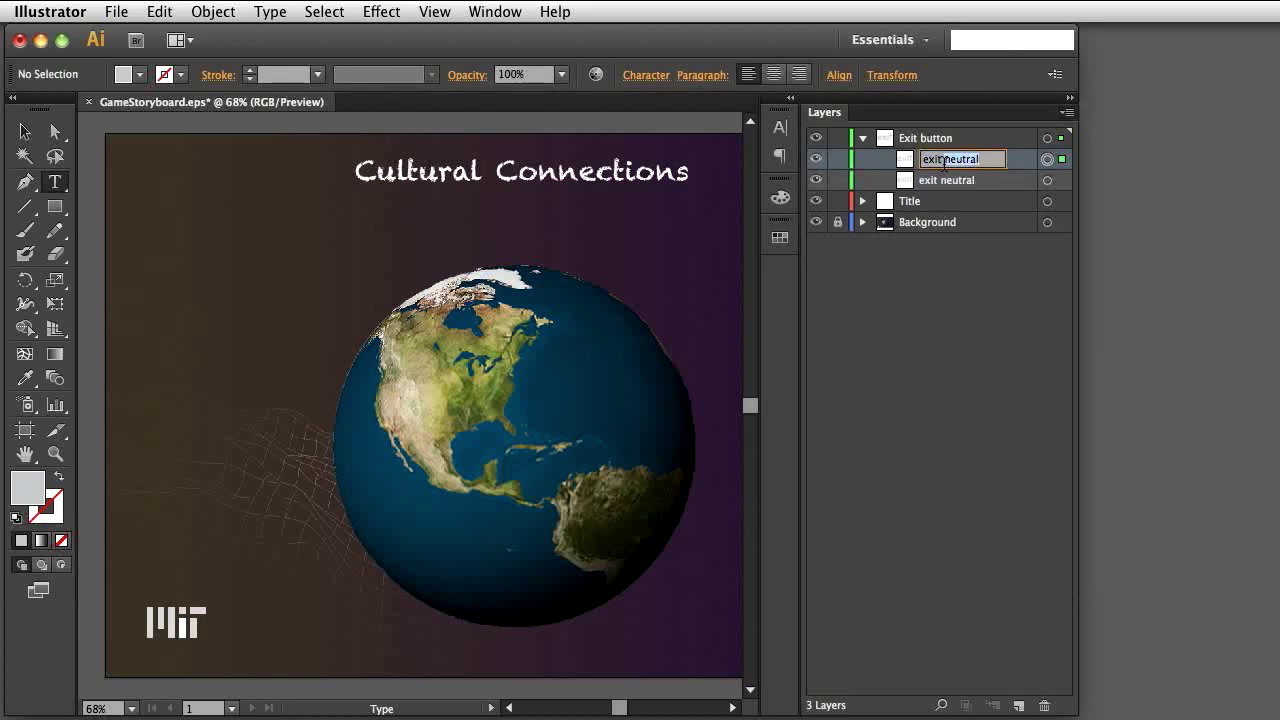
text(hov)
click(868, 165)
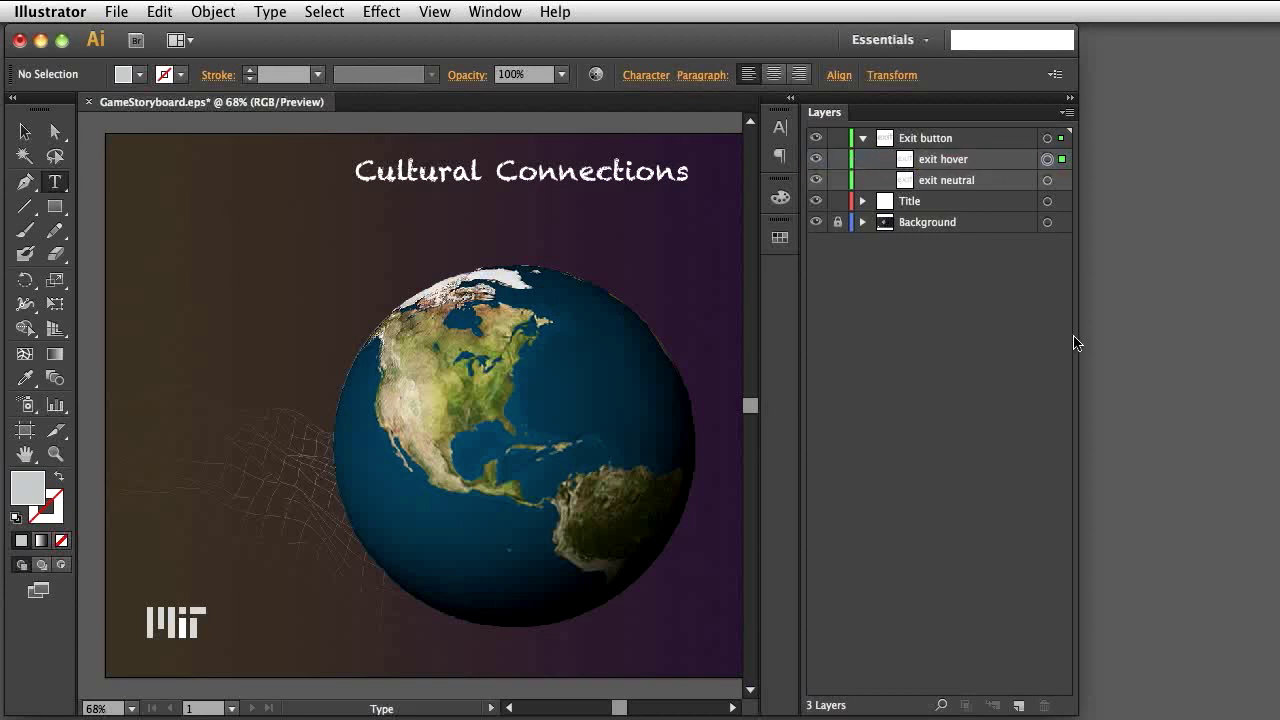
drag(1082, 334, 1268, 337)
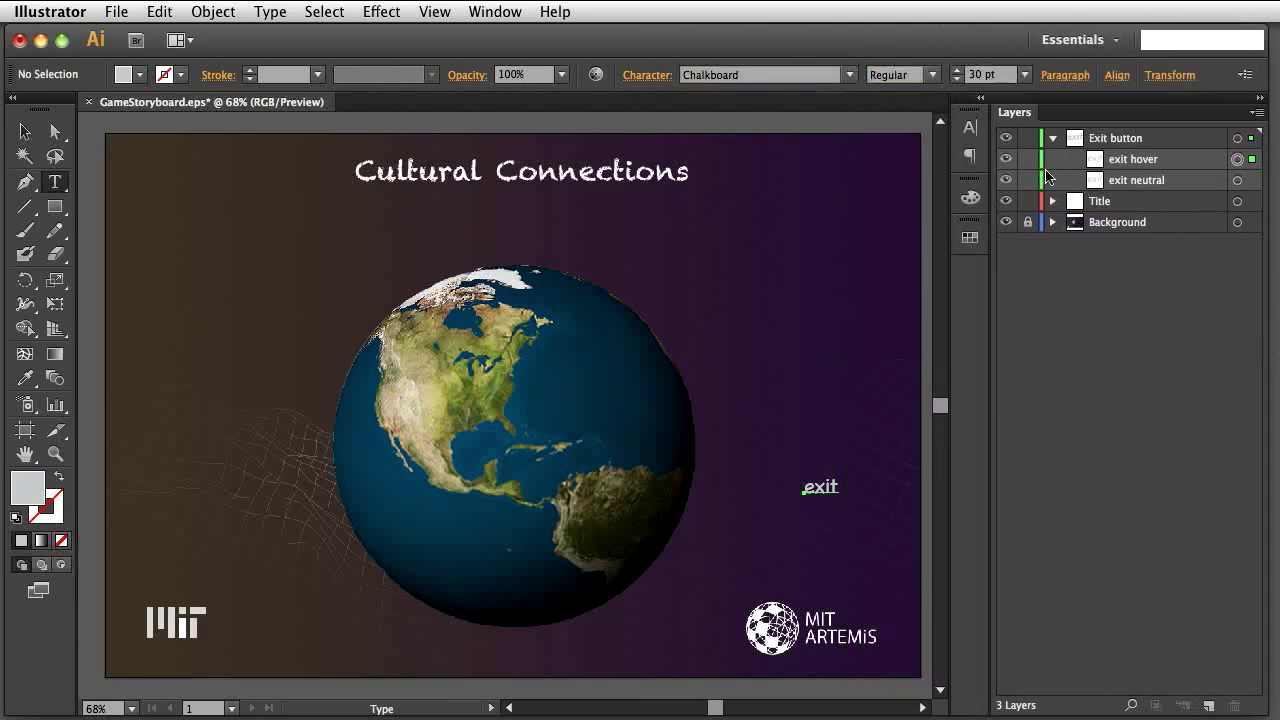
Hide exit neutral and colour the exit hover text white.
click(1006, 181)
click(812, 488)
drag(804, 488, 841, 488)
click(970, 237)
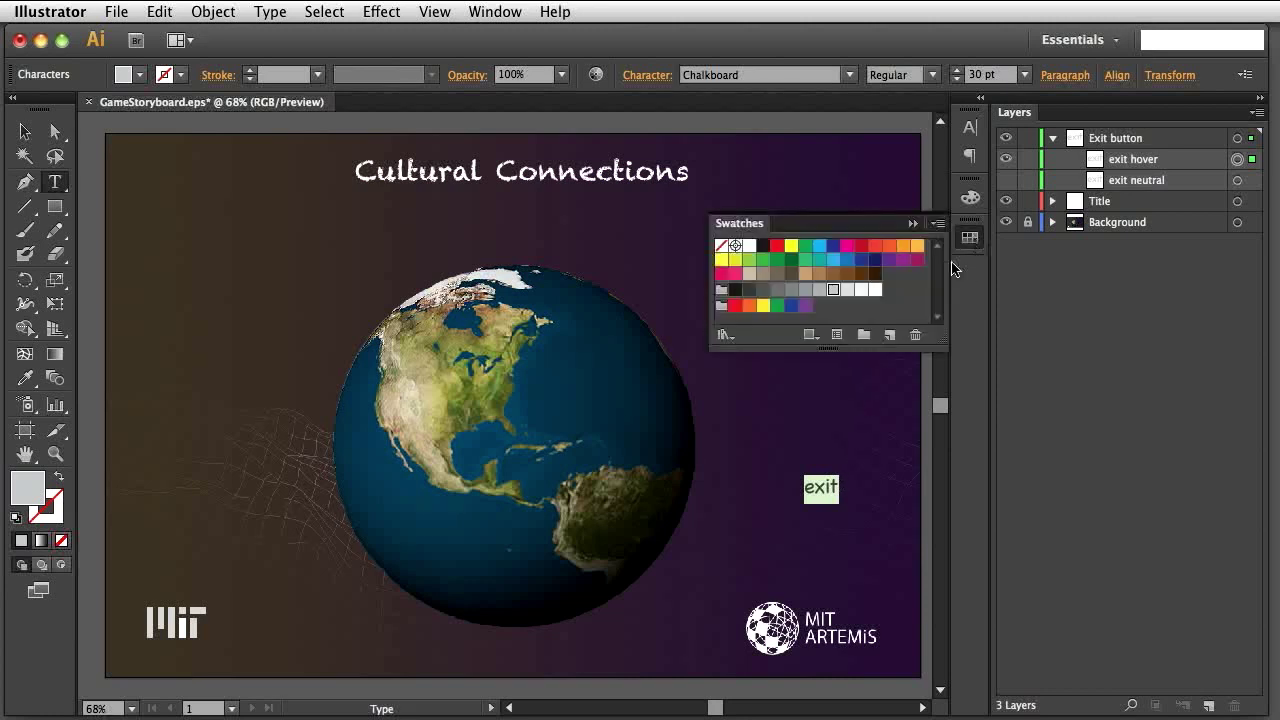
click(876, 290)
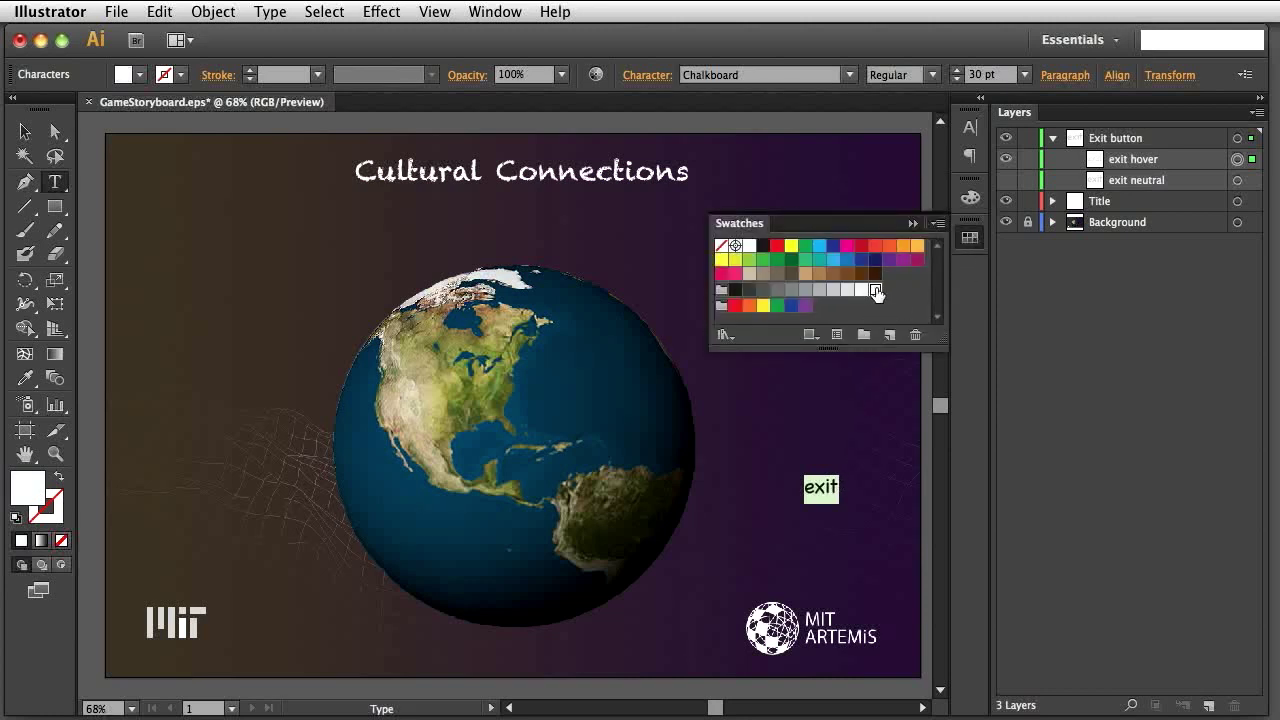
click(913, 223)
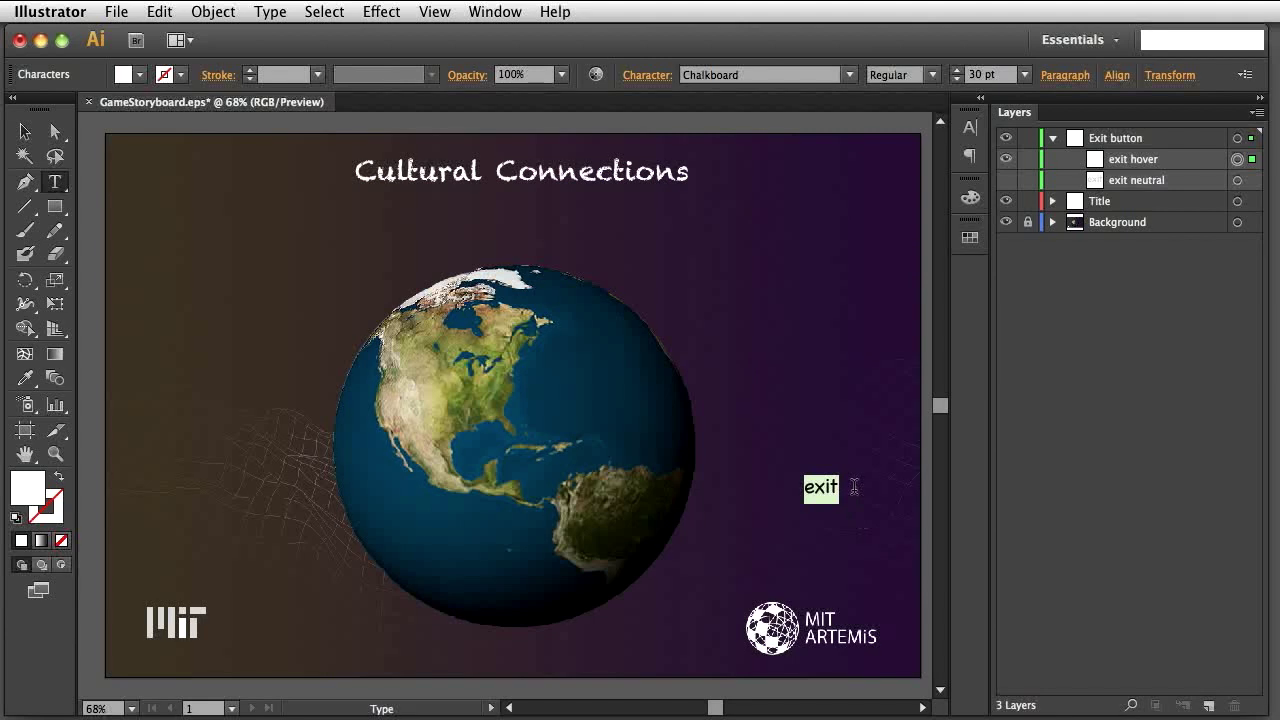
key(Right)
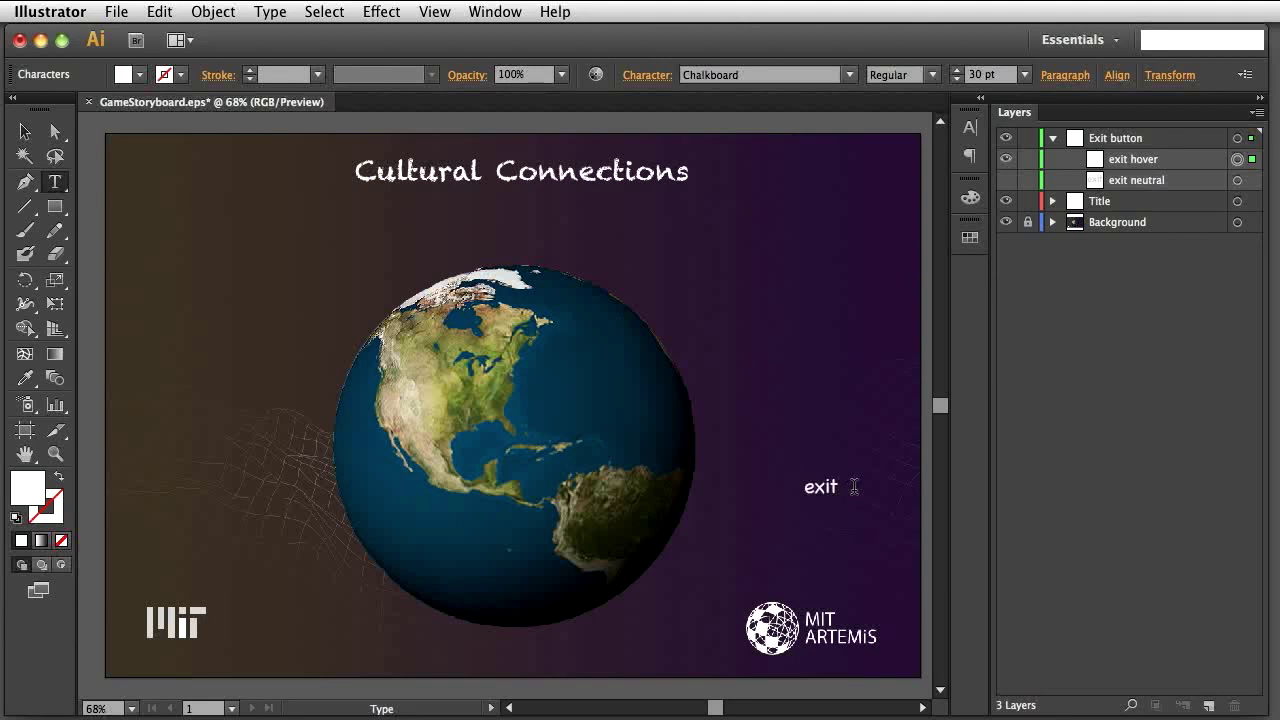
Toggle exit hover and exit neutral visibility to compare, leaving both visible.
click(1006, 159)
click(1006, 180)
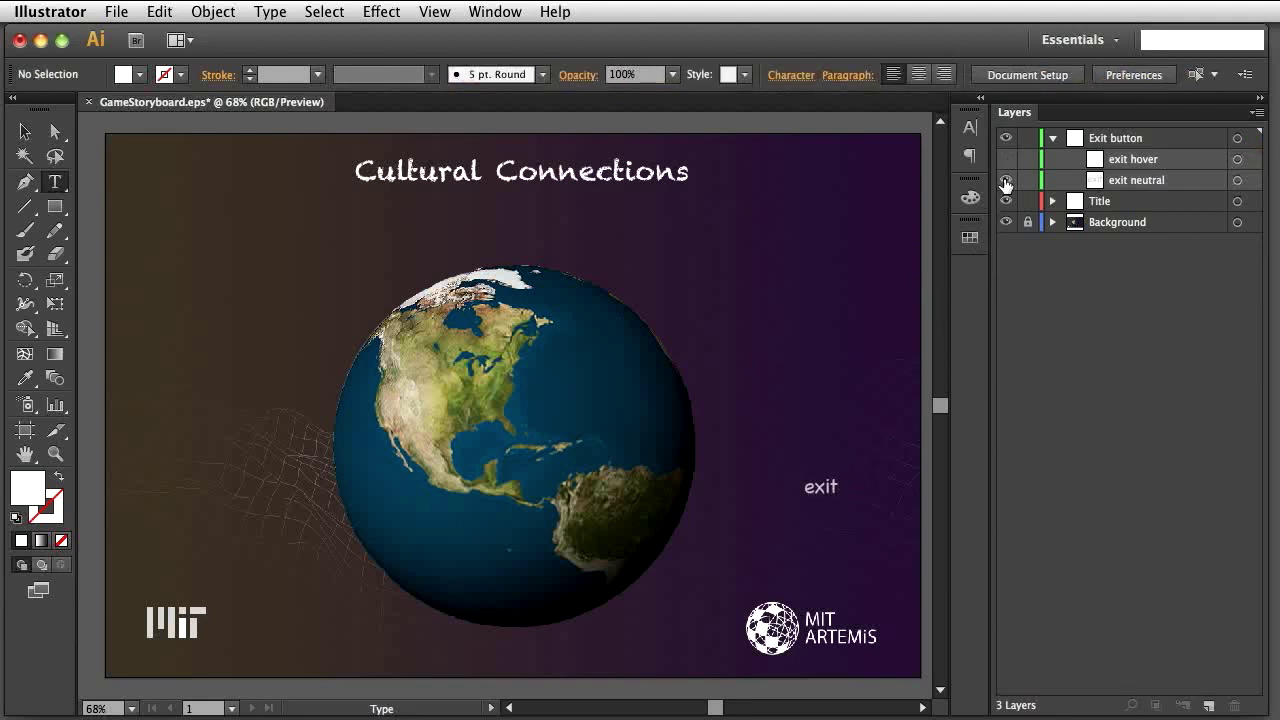
click(1006, 159)
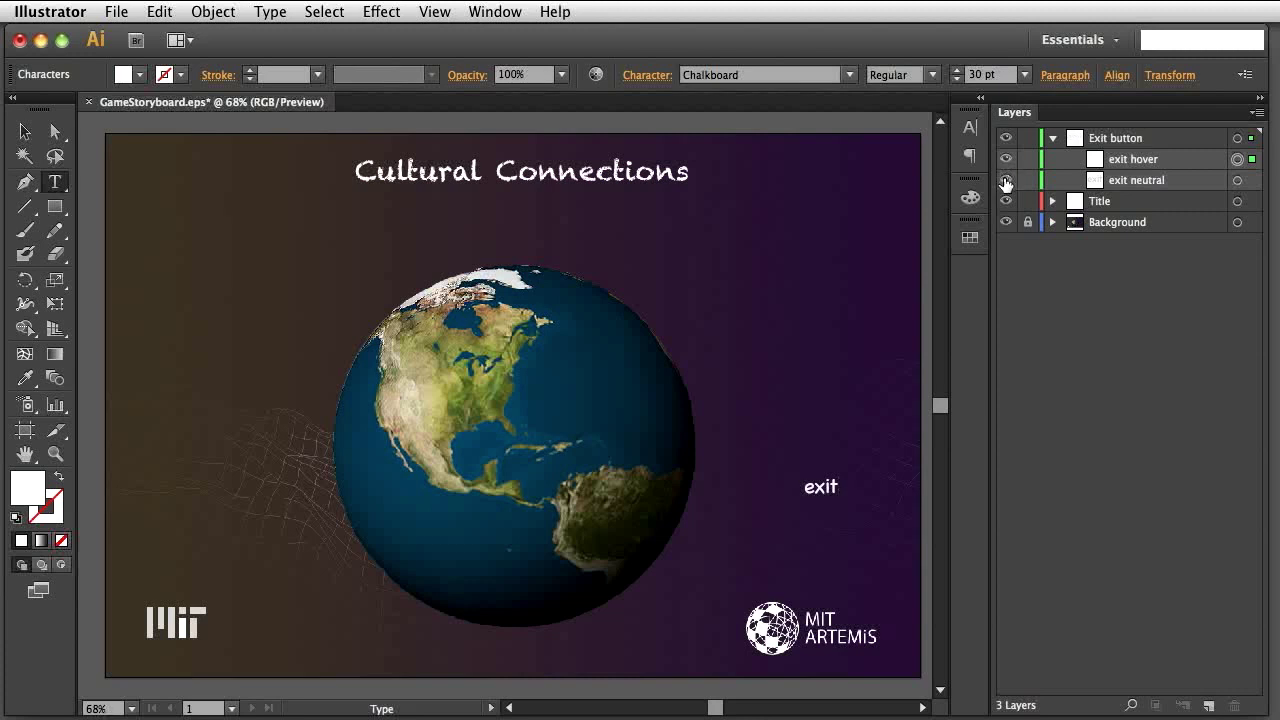
click(1006, 181)
click(1006, 181)
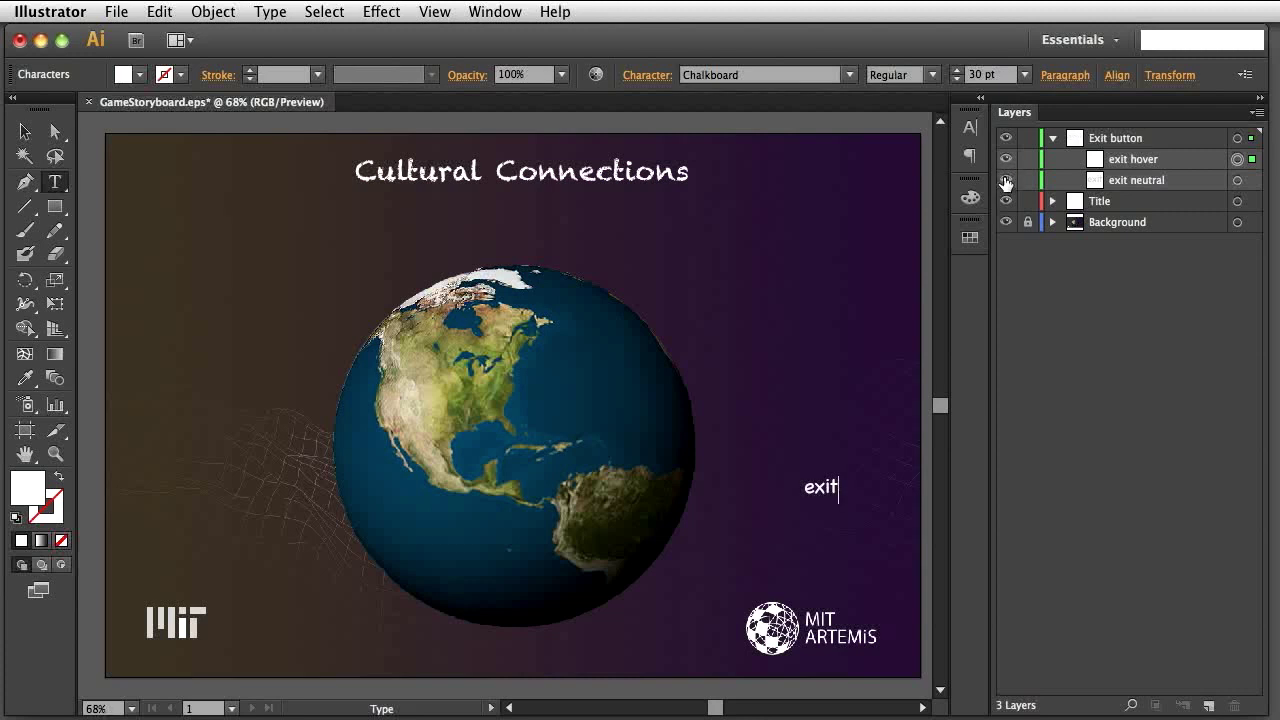
click(1147, 140)
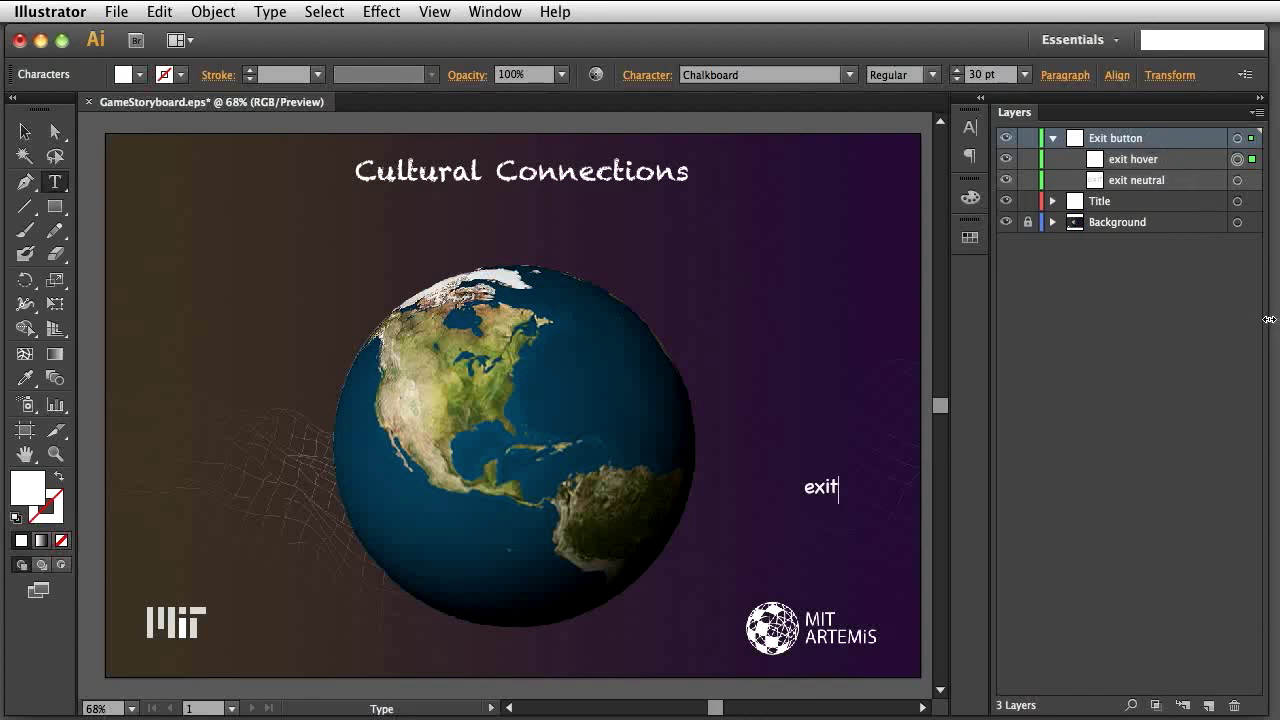
drag(1268, 319, 1075, 320)
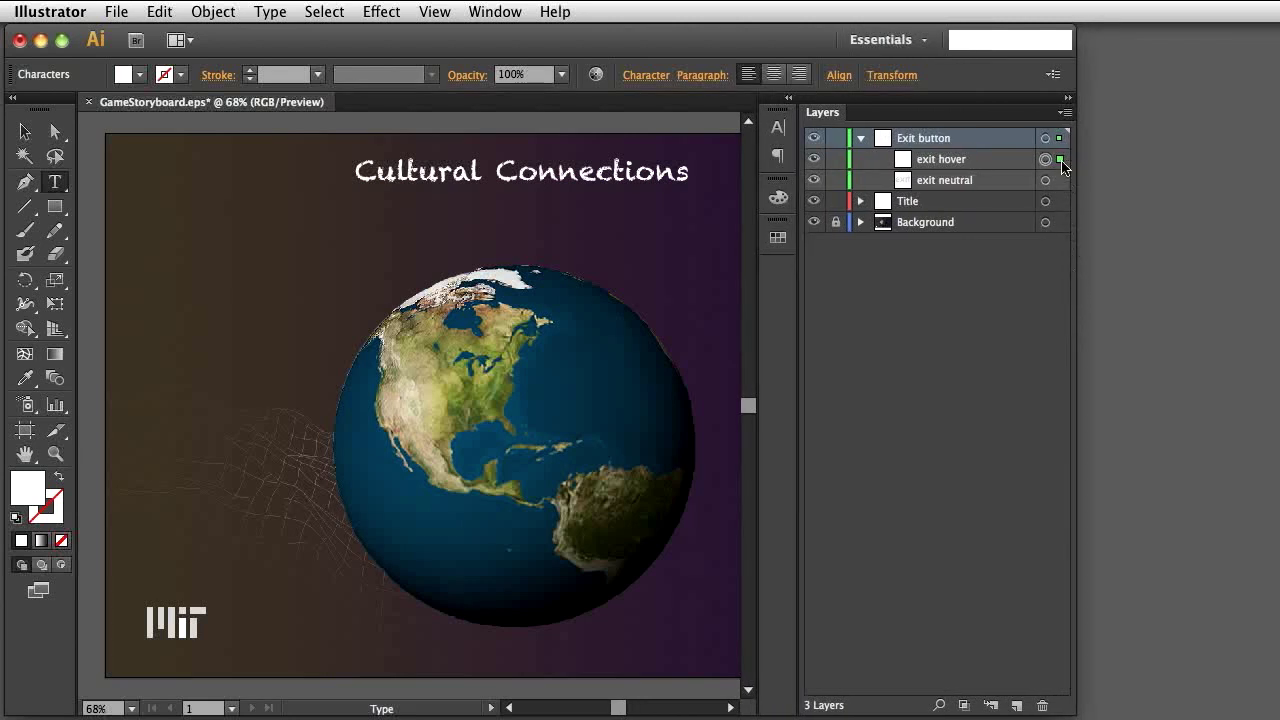
Duplicate the Exit button layer and rename the copy 'Reset button'.
click(1064, 113)
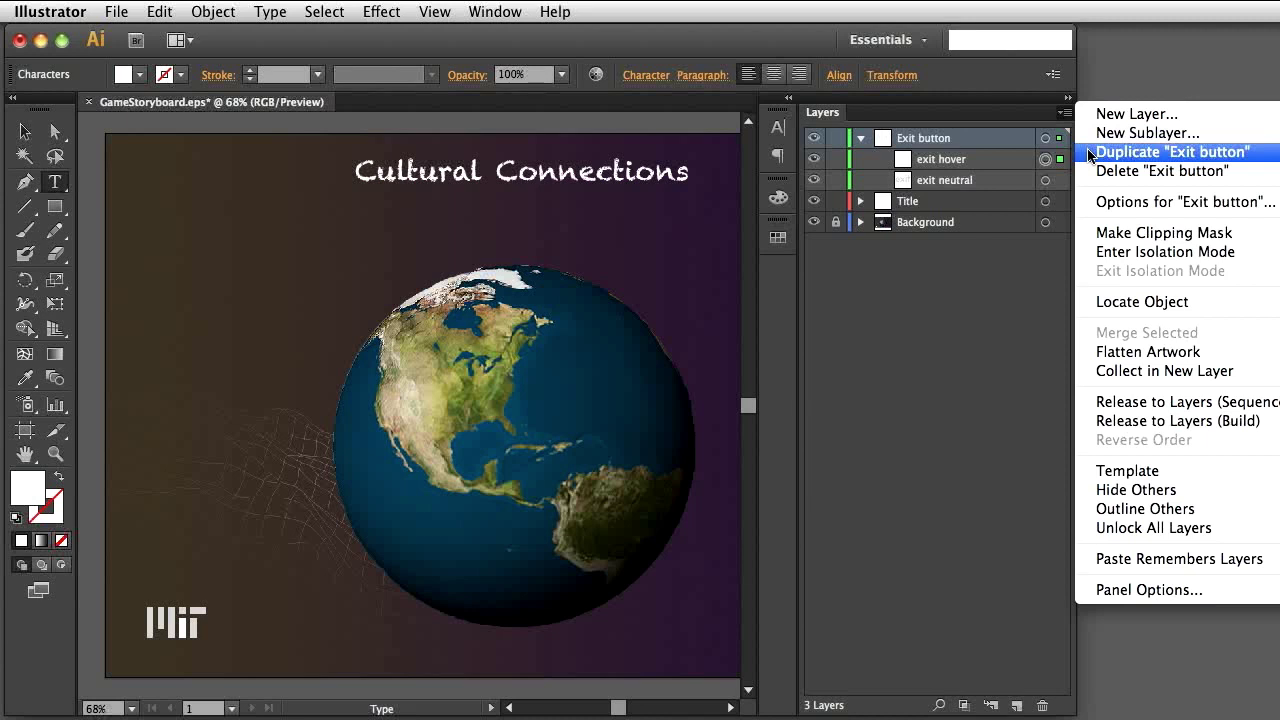
click(1090, 154)
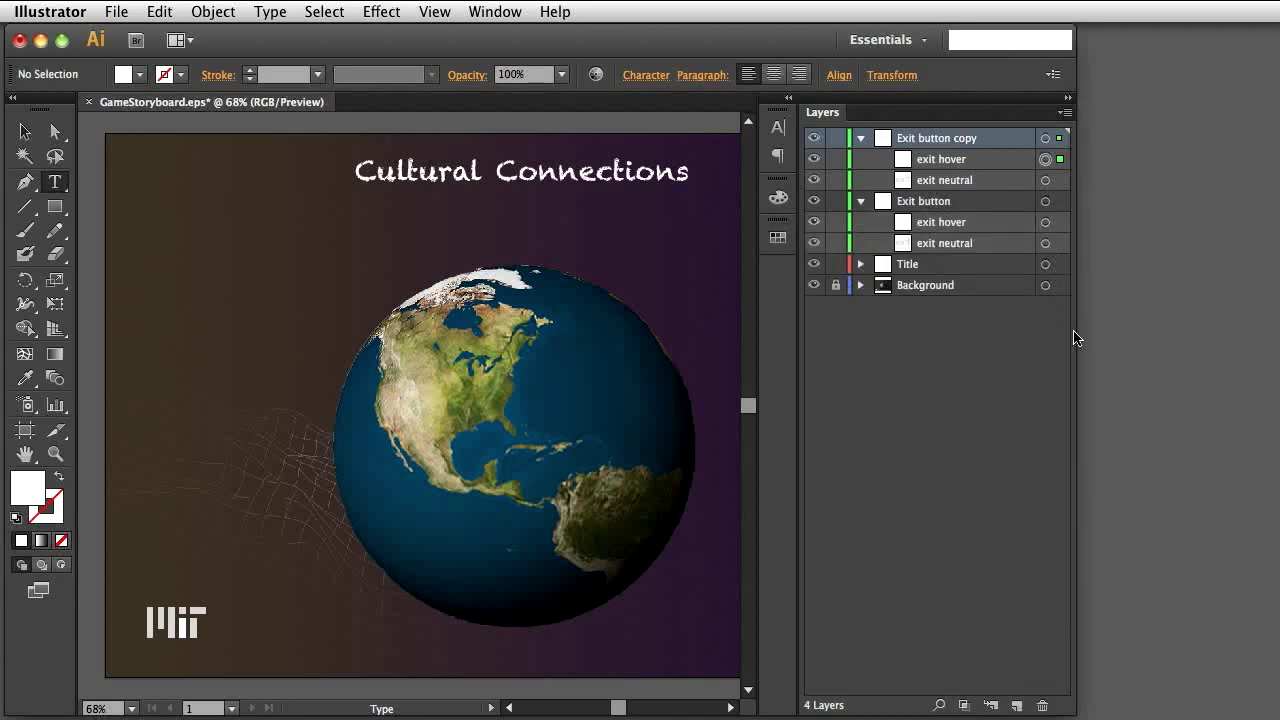
drag(1078, 333, 1264, 340)
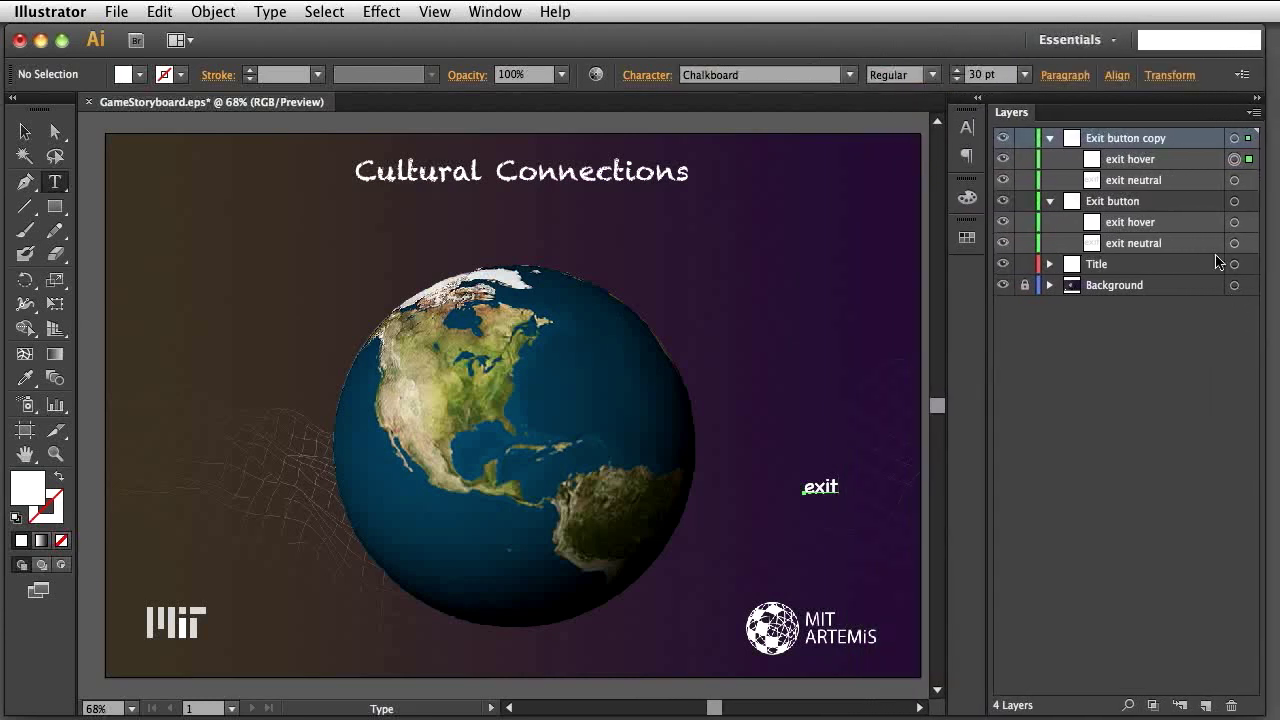
double_click(1137, 140)
text(Rese)
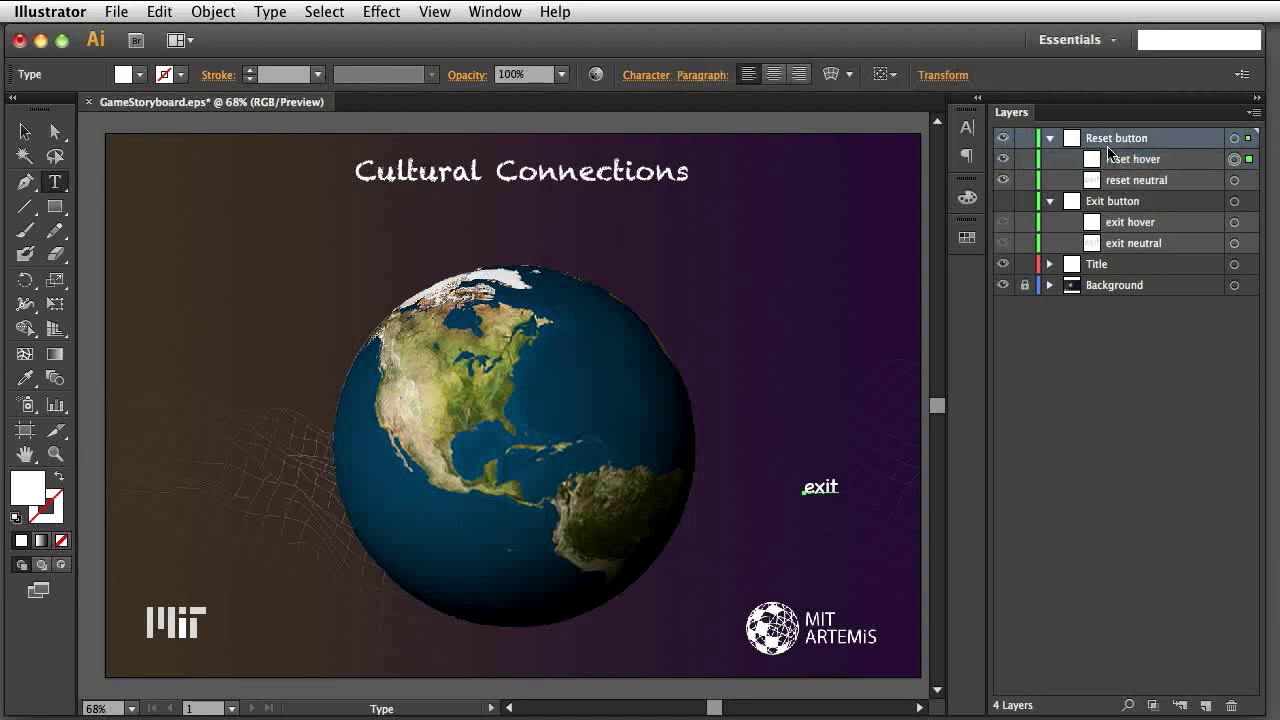
click(22, 134)
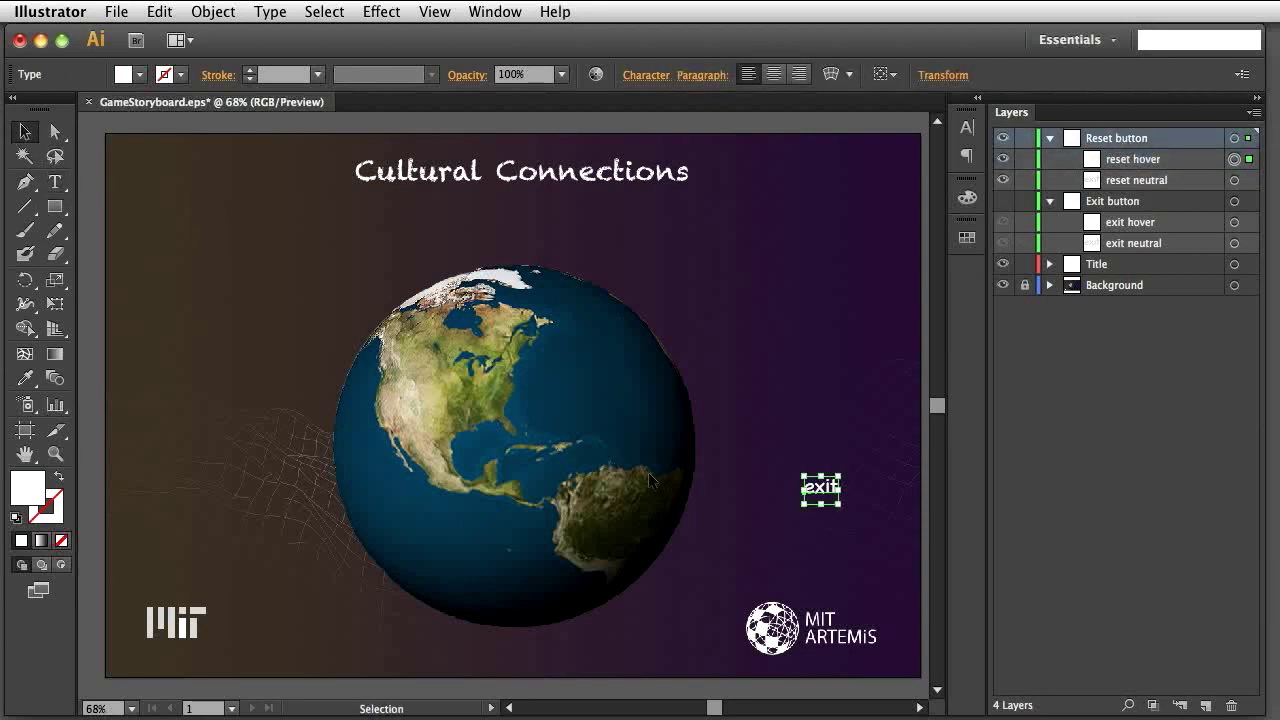
Move the copied label up about 40 px and retype the reset hover text as 'reset'.
drag(776, 459, 886, 544)
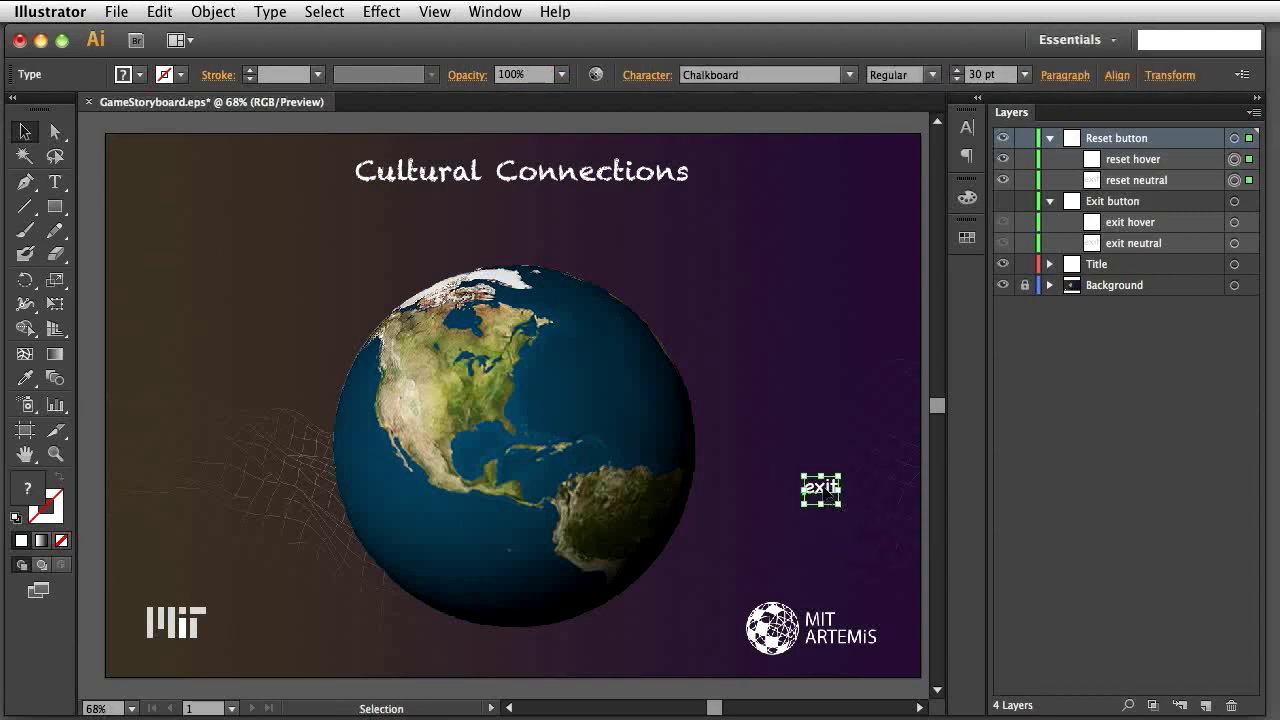
drag(822, 490, 822, 462)
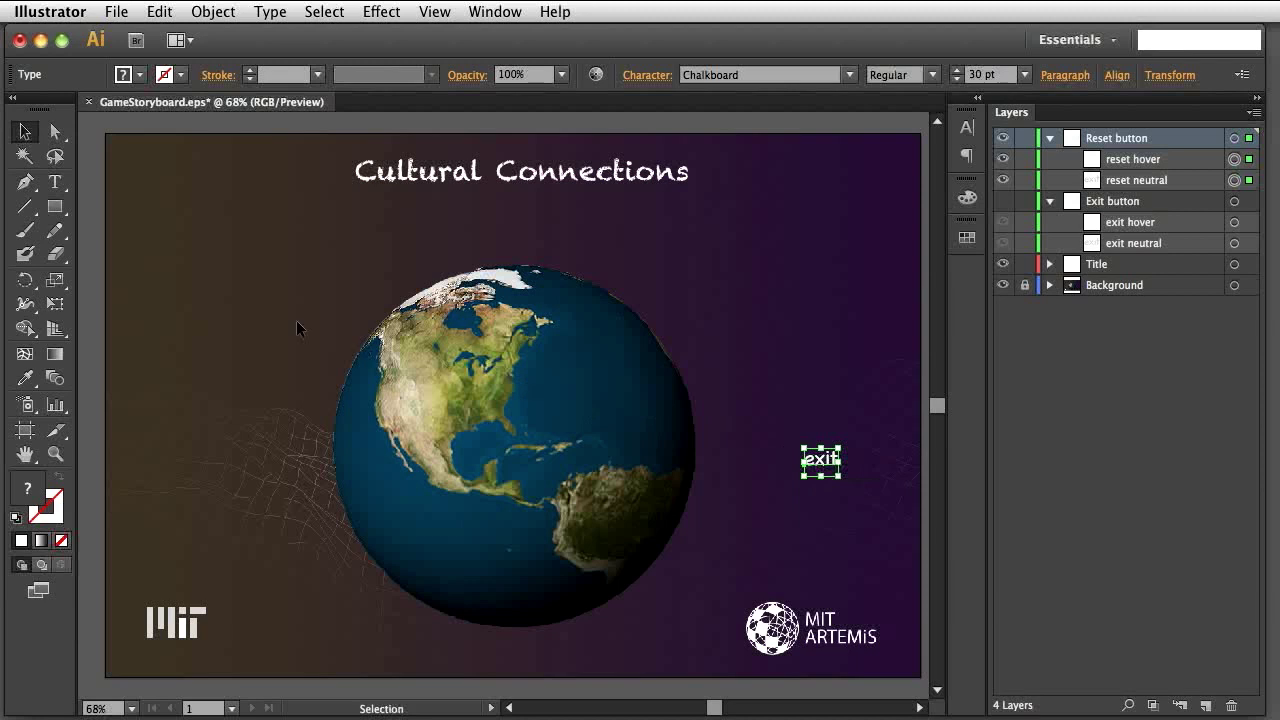
click(55, 181)
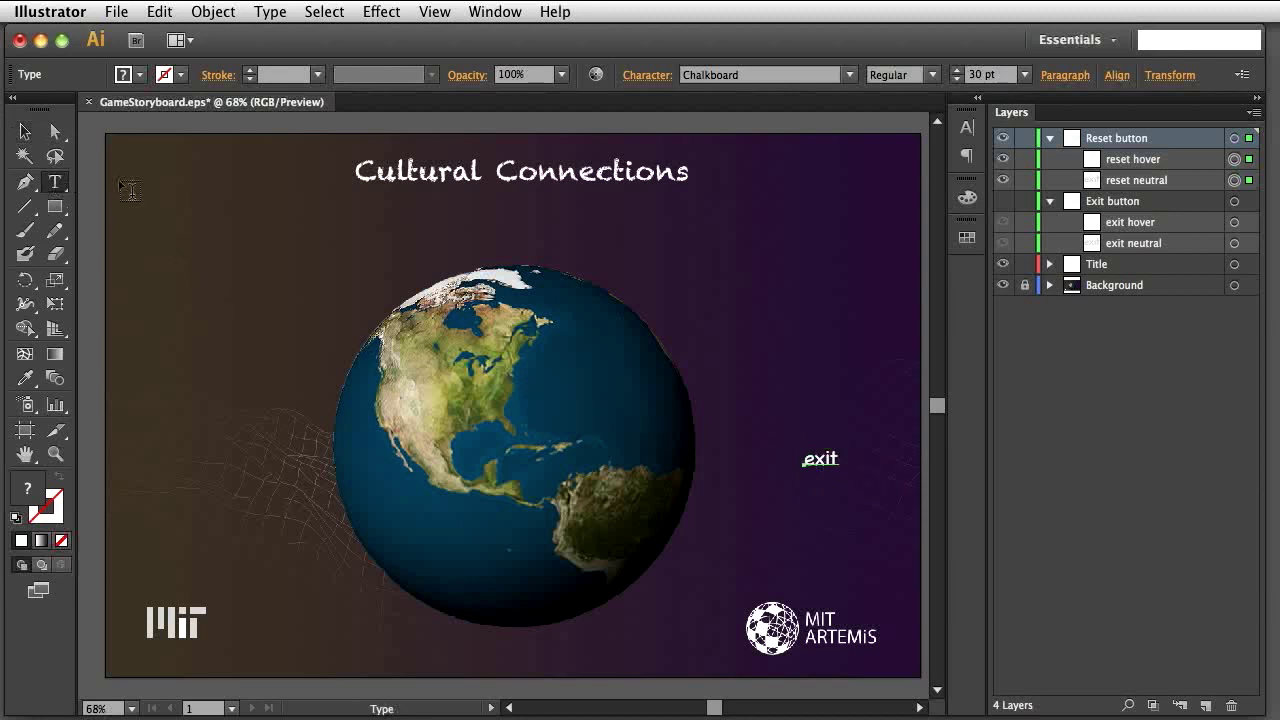
click(1002, 180)
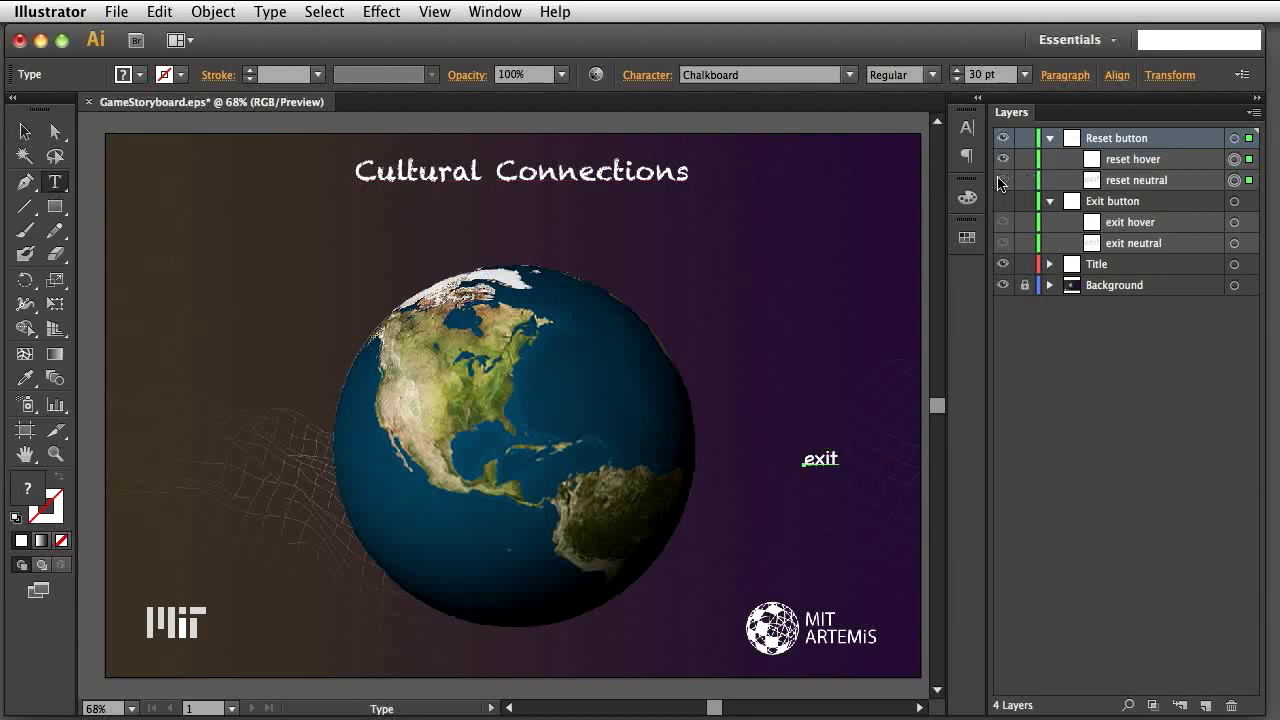
click(832, 458)
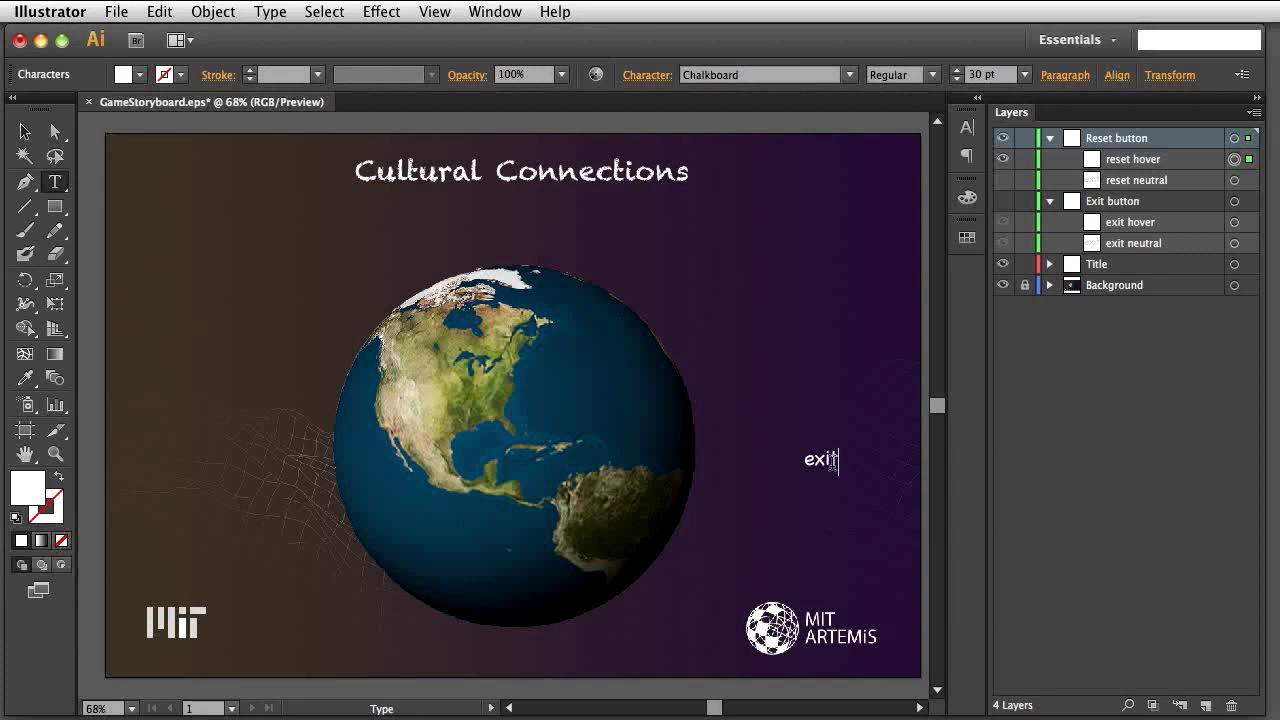
key(BackSpace)
key(BackSpace)
key(BackSpace)
key(BackSpace)
text(re)
Change the reset neutral text to 'reset' too, then show reset hover again.
click(1003, 179)
click(1003, 162)
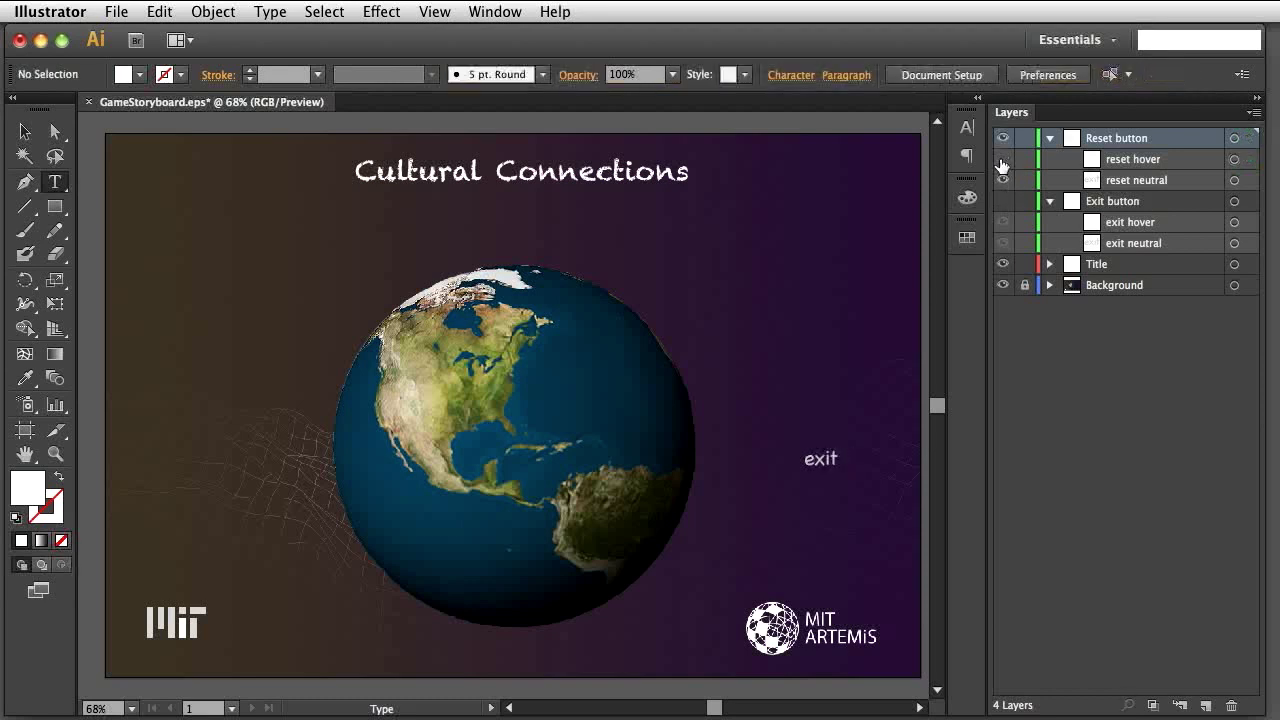
click(838, 460)
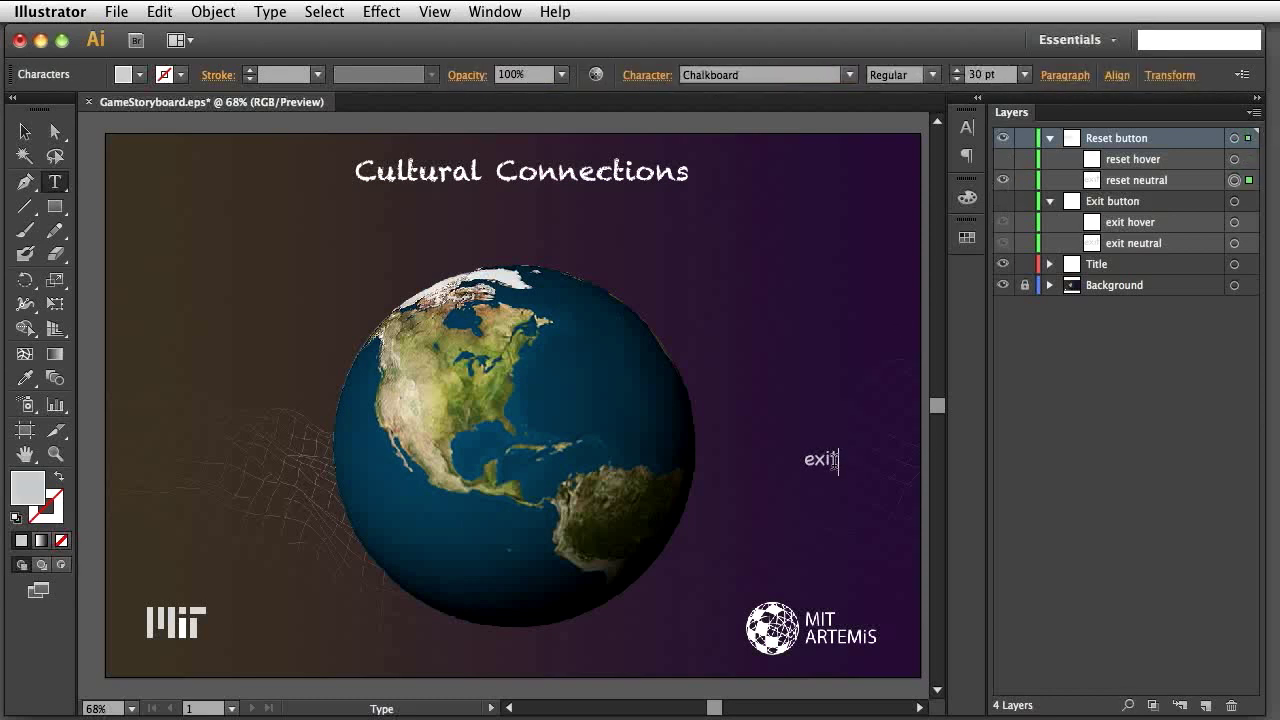
key(BackSpace)
key(BackSpace)
key(BackSpace)
text(rese)
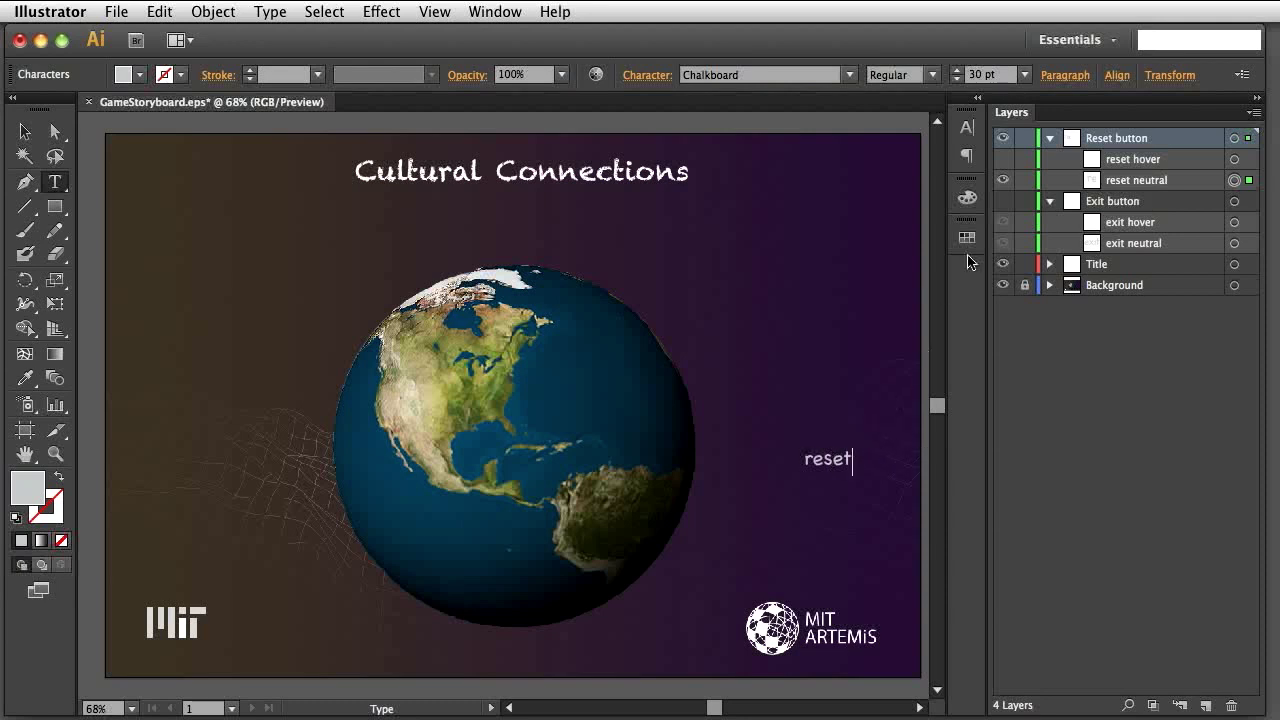
click(1003, 161)
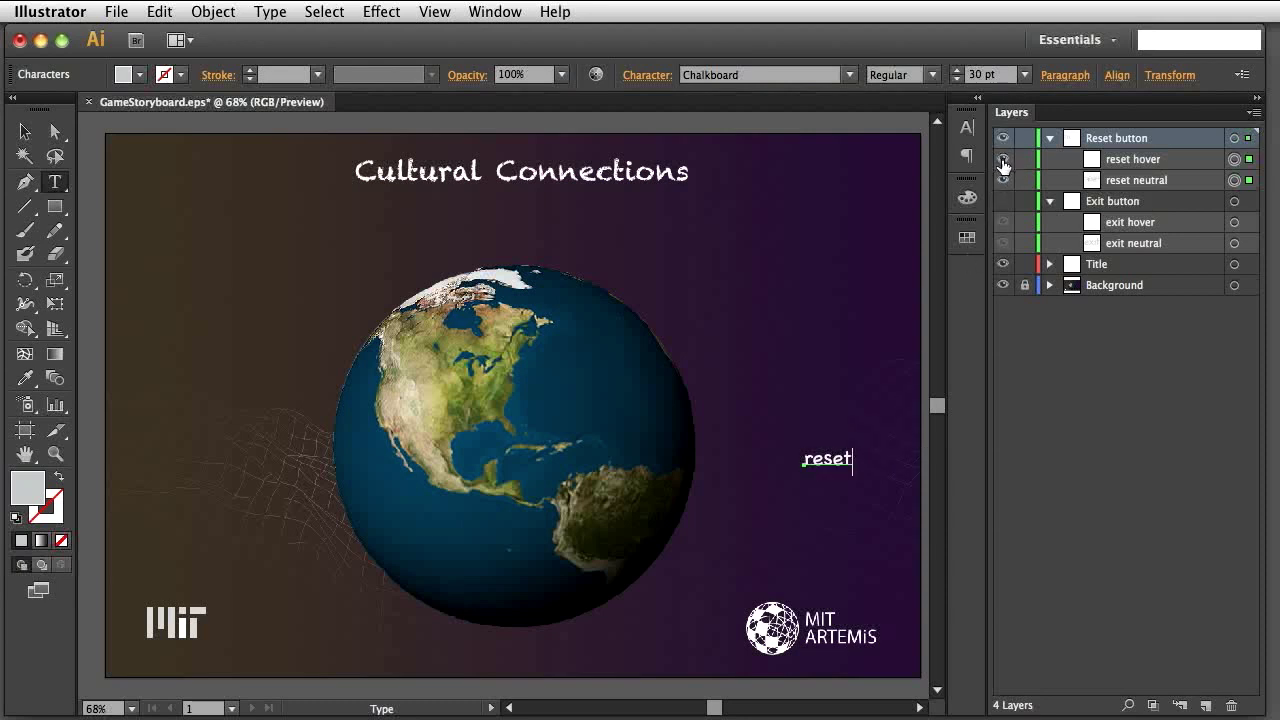
Show the Exit button layer again and deselect the text.
click(1005, 203)
click(25, 131)
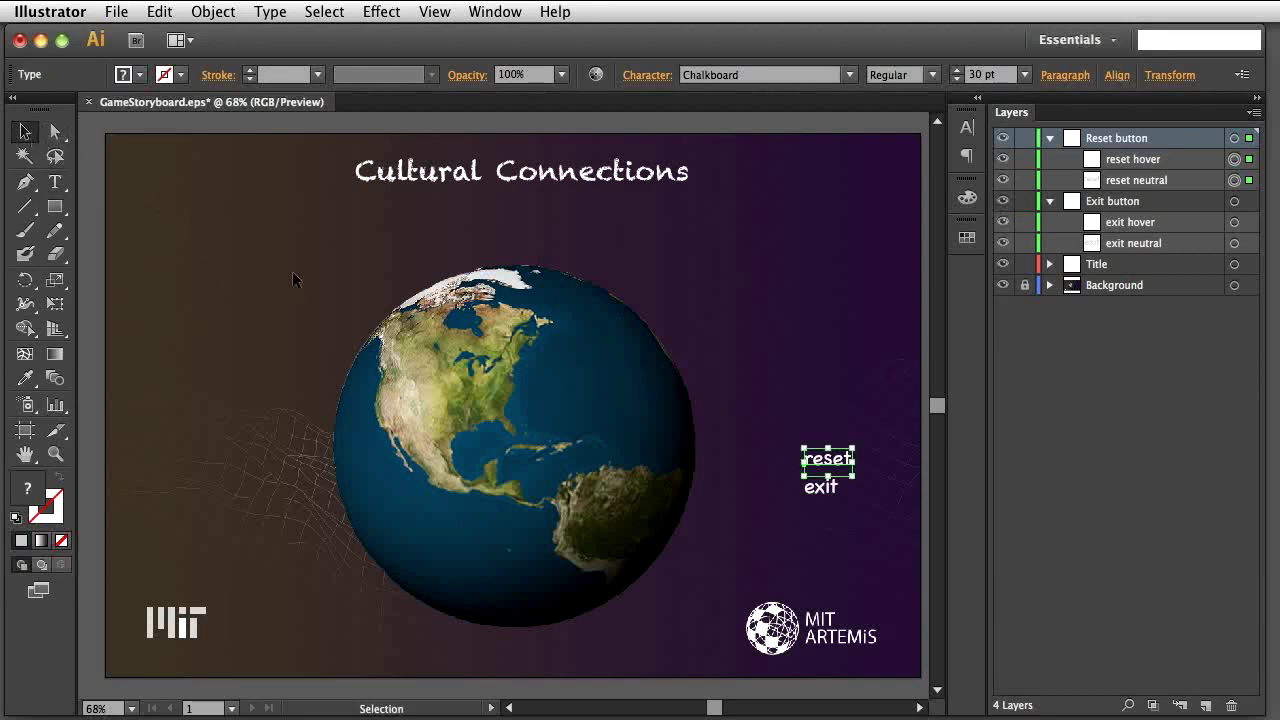
click(893, 492)
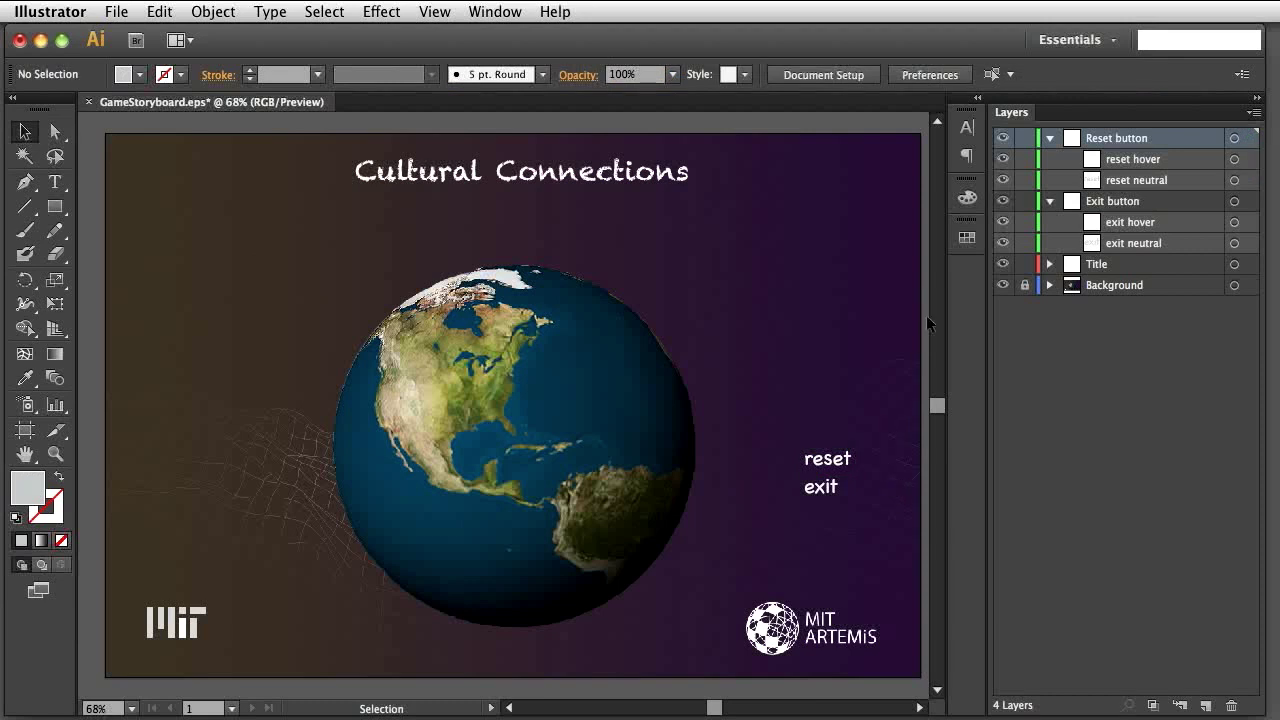
Hide the reset hover and exit hover states.
click(1003, 159)
click(1003, 222)
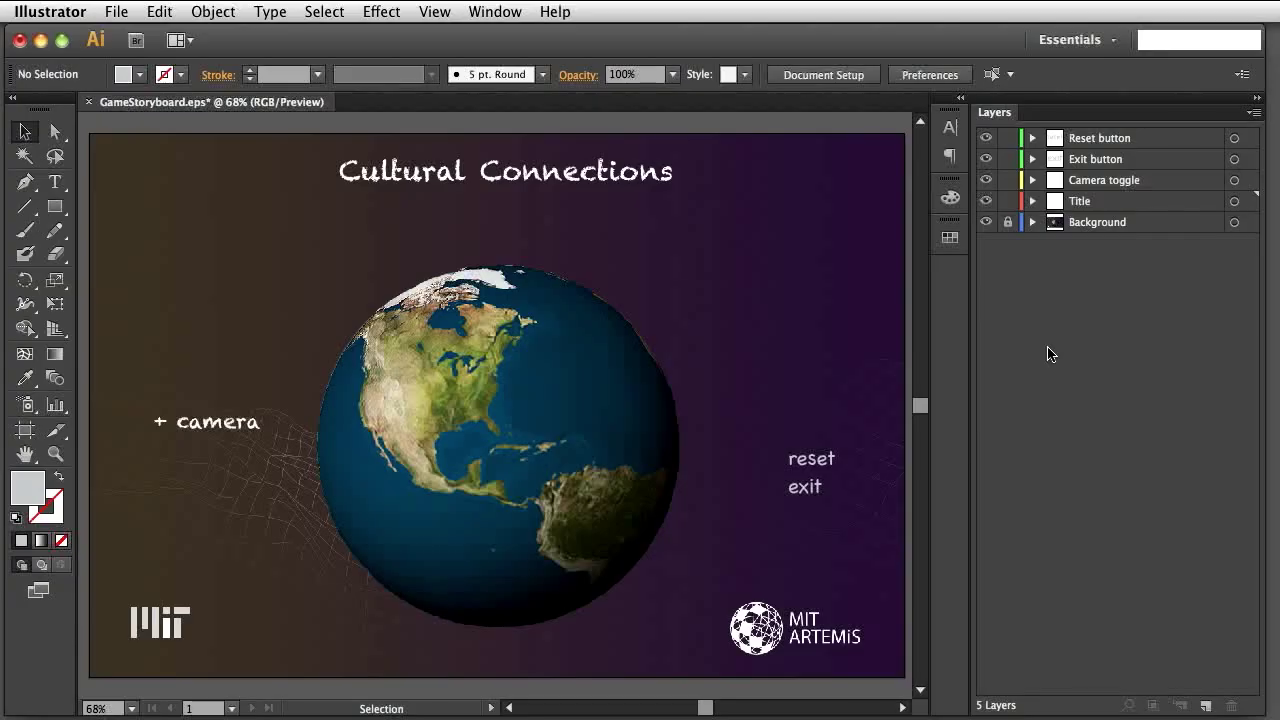
Add a new layer named 'Description toggle'.
click(1207, 706)
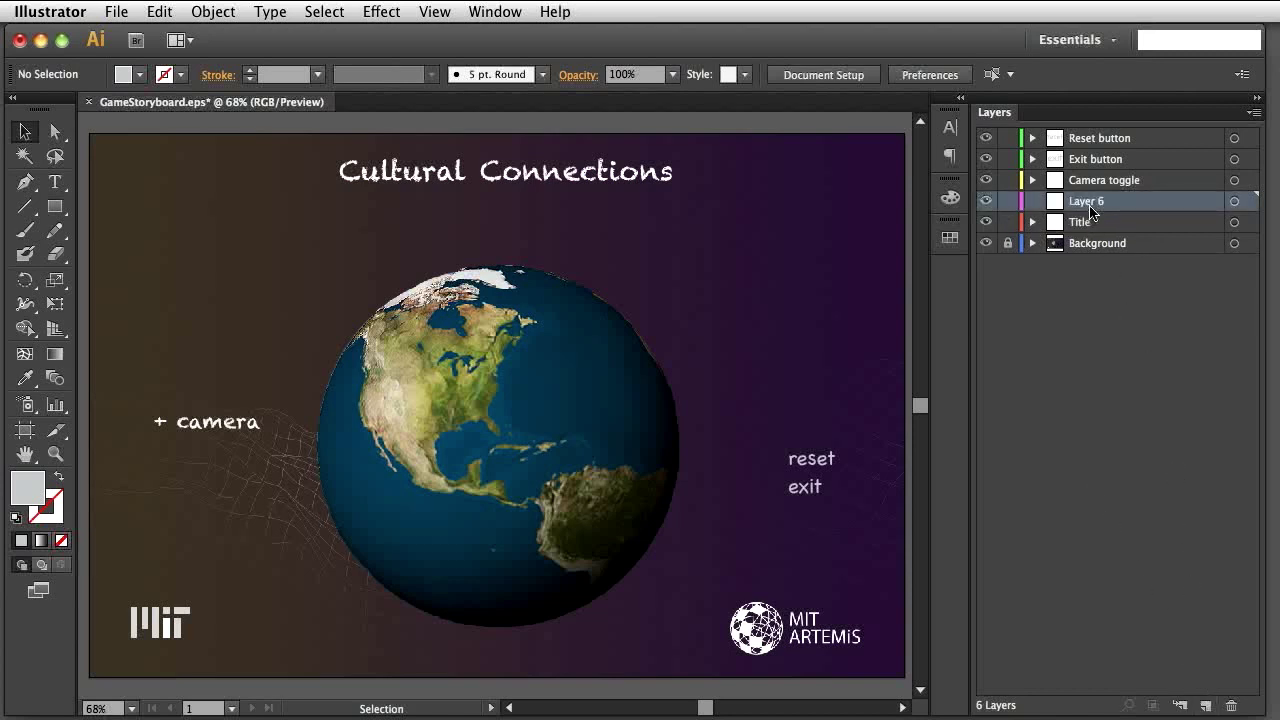
double_click(1088, 203)
text(D)
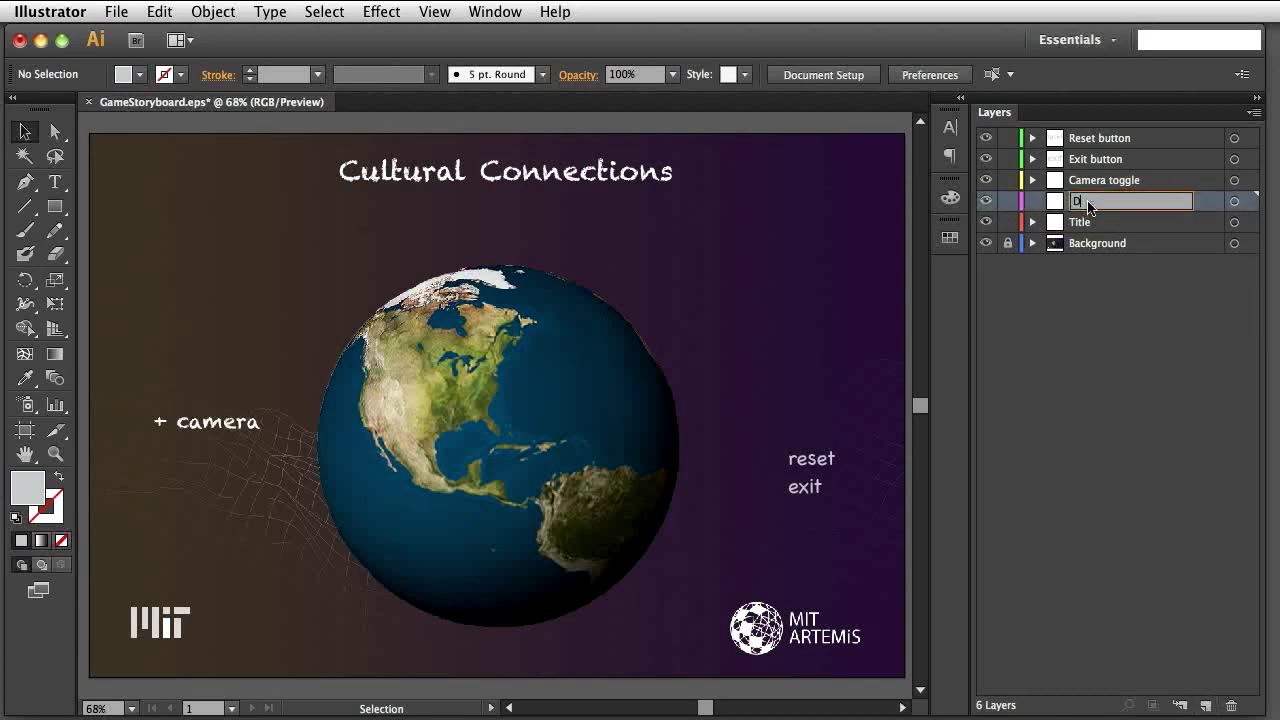
text(escription toggle)
click(55, 182)
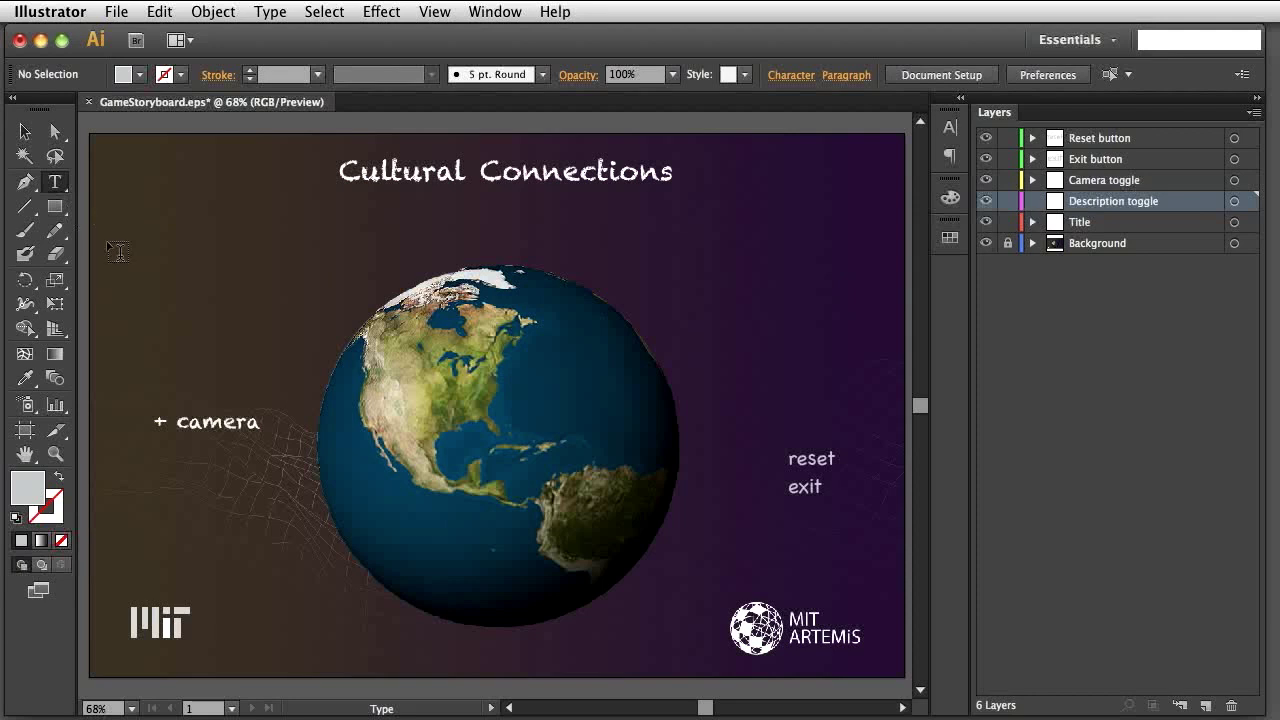
Type '+ description' at the upper left, colour it light grey, and rotate it about 8° upward.
click(155, 268)
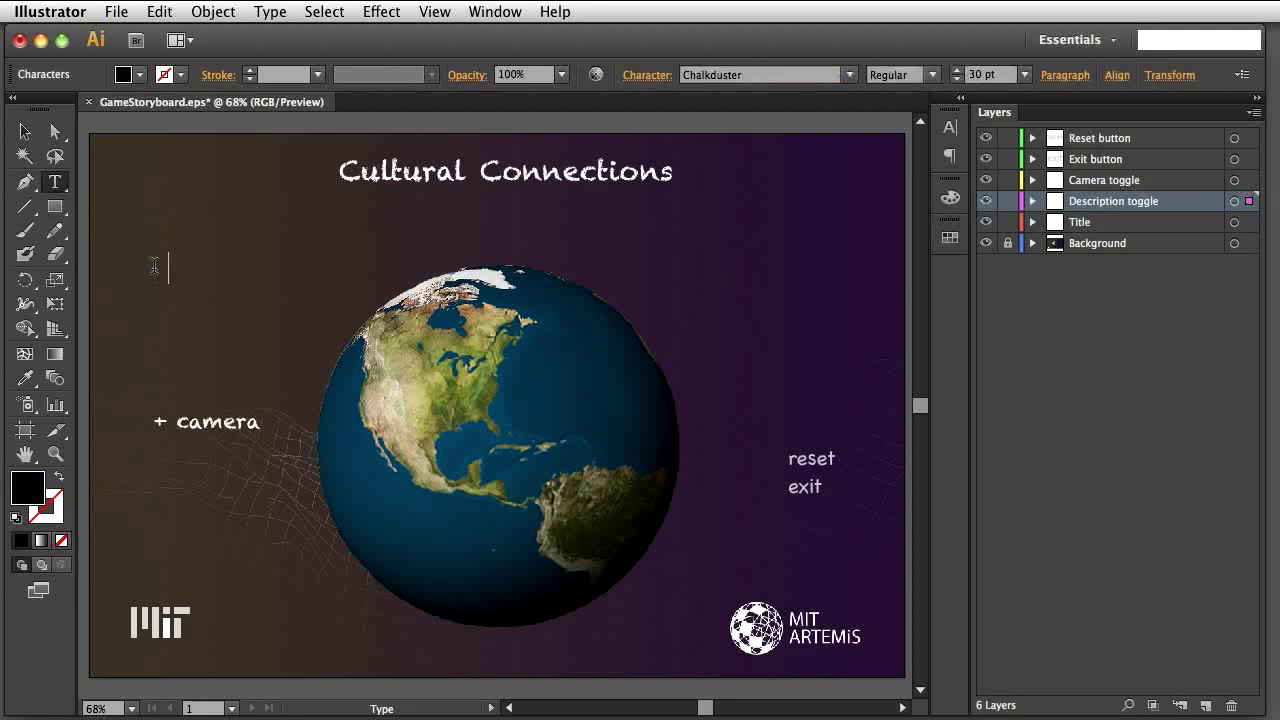
text(+ description)
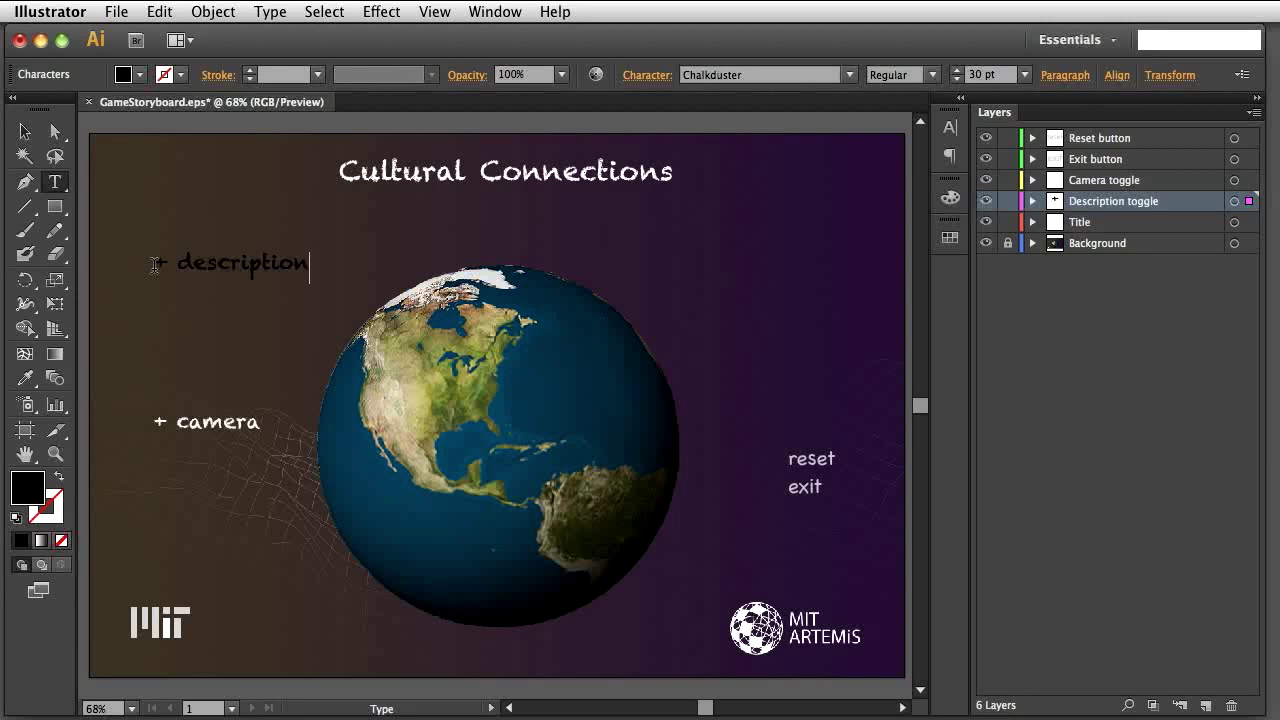
drag(310, 264, 153, 264)
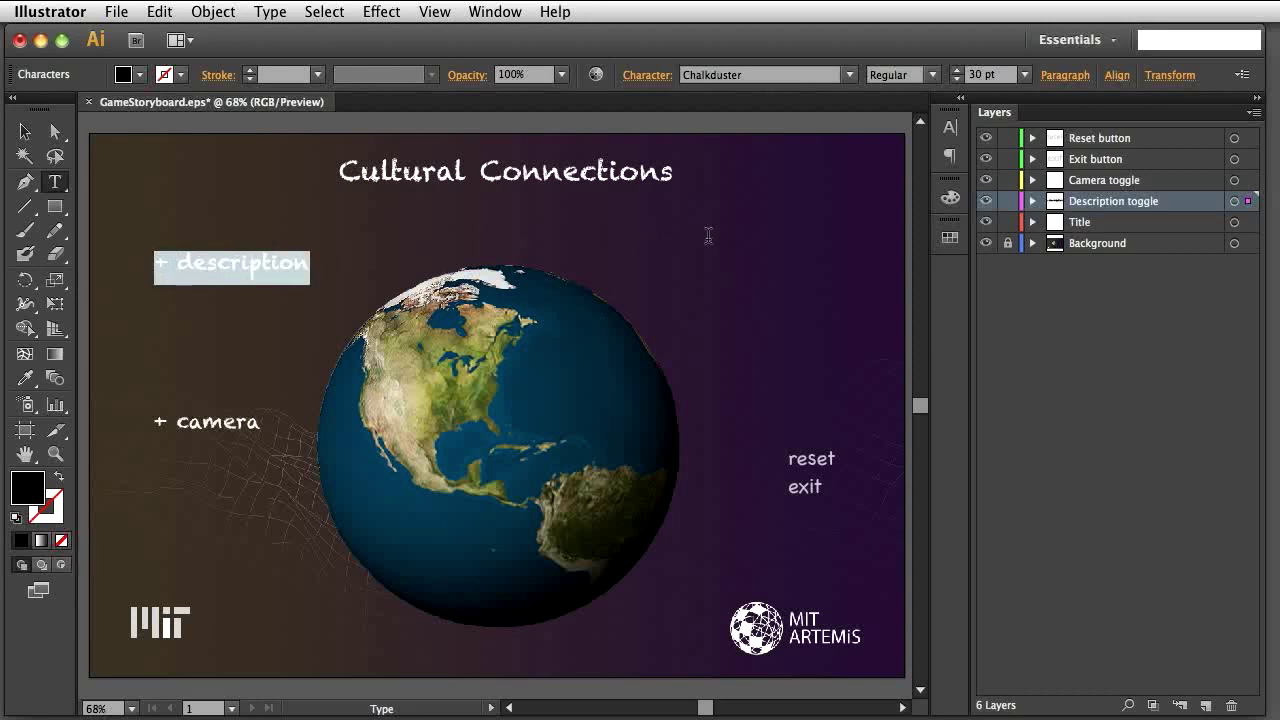
click(950, 238)
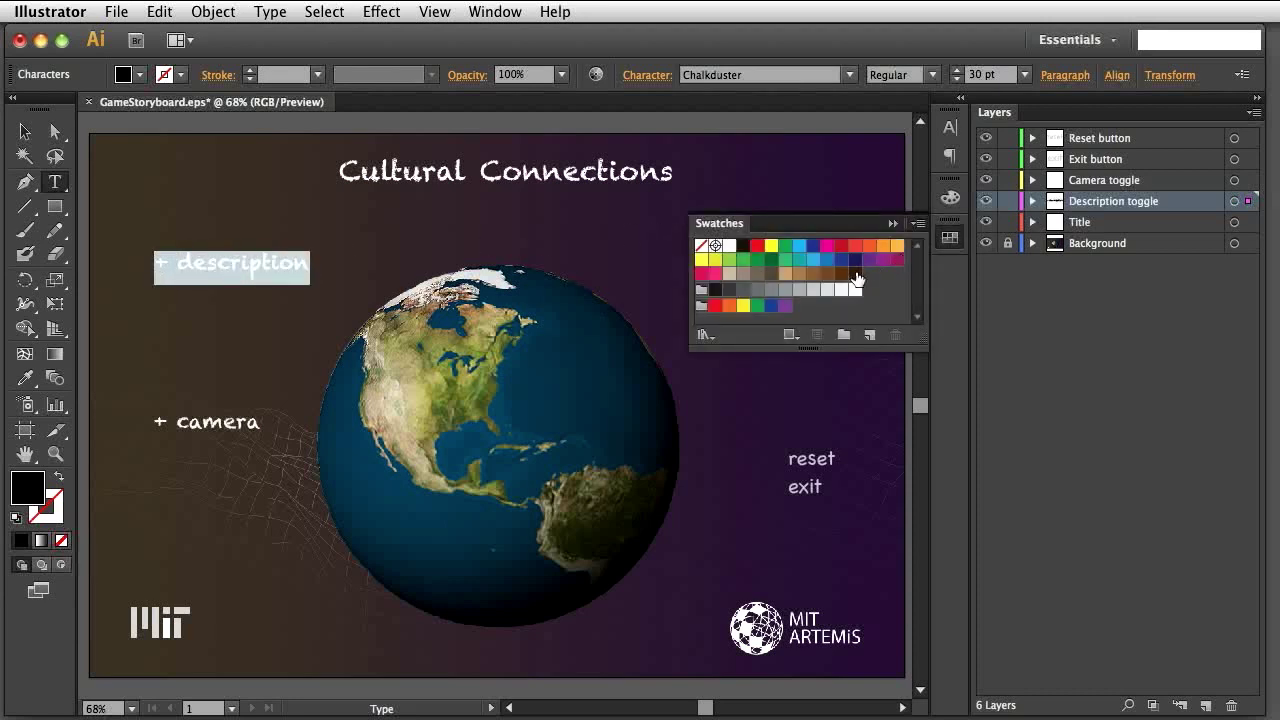
click(813, 289)
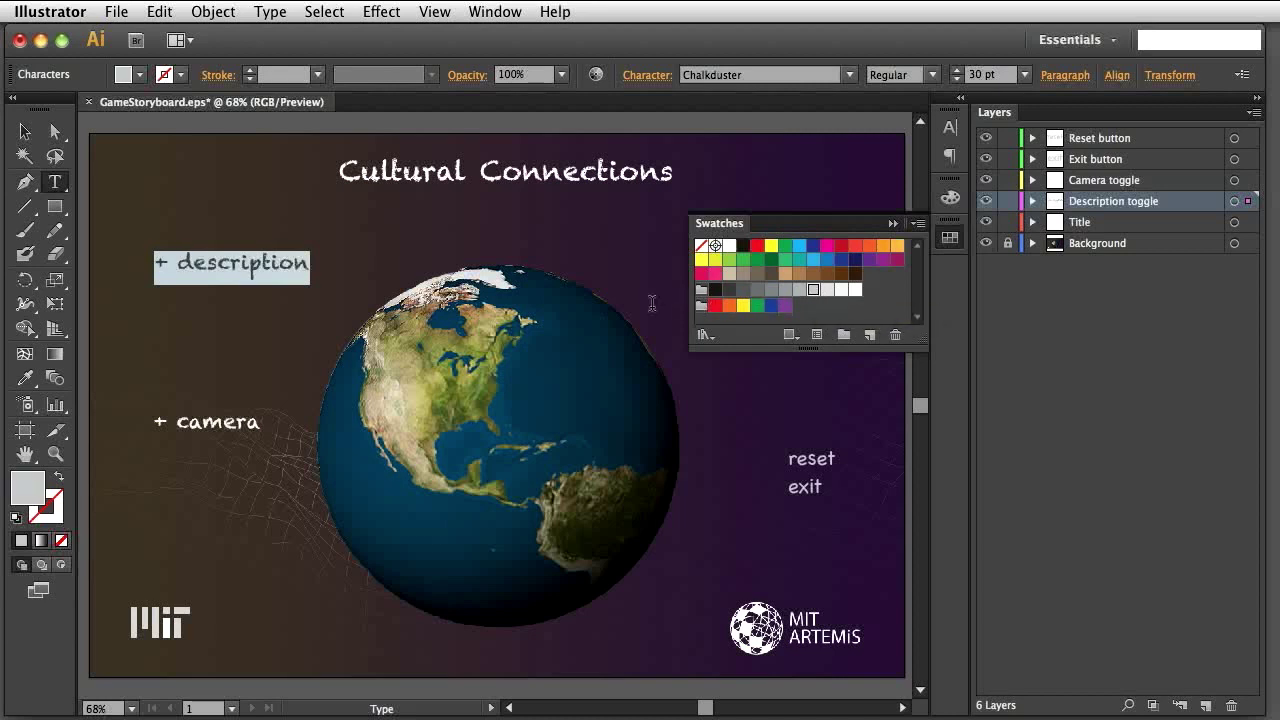
click(25, 280)
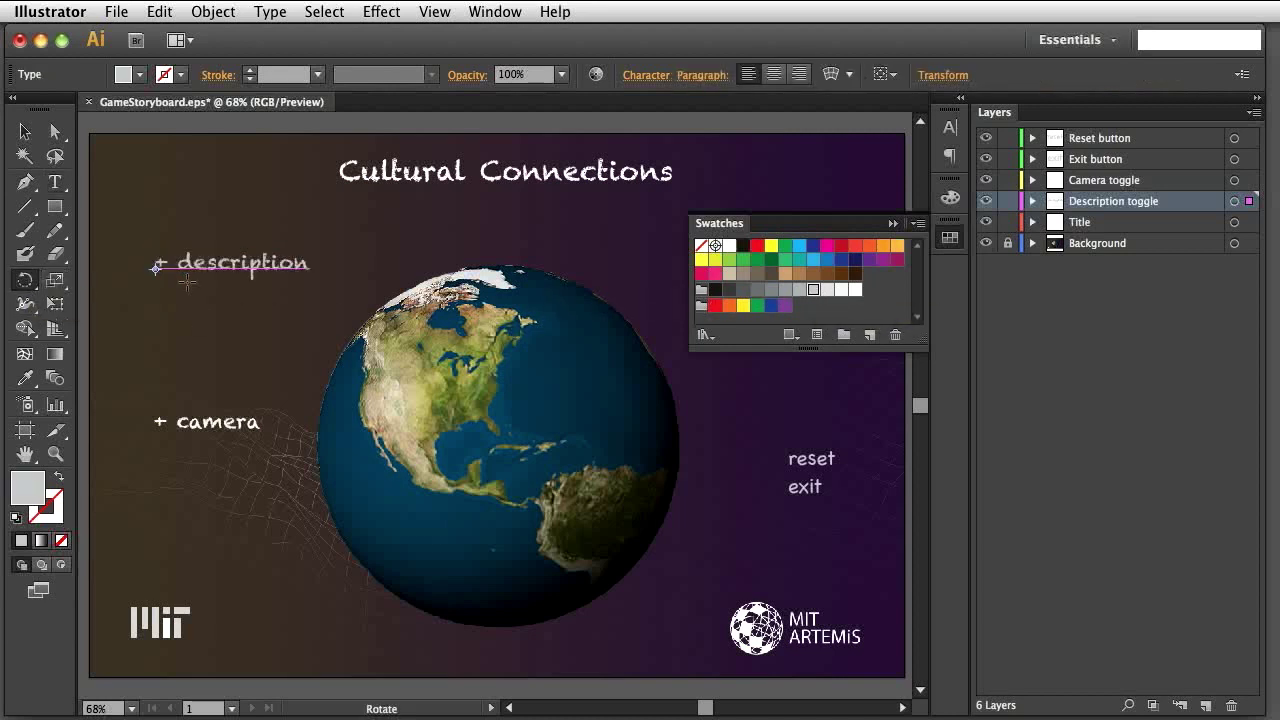
drag(308, 270, 309, 241)
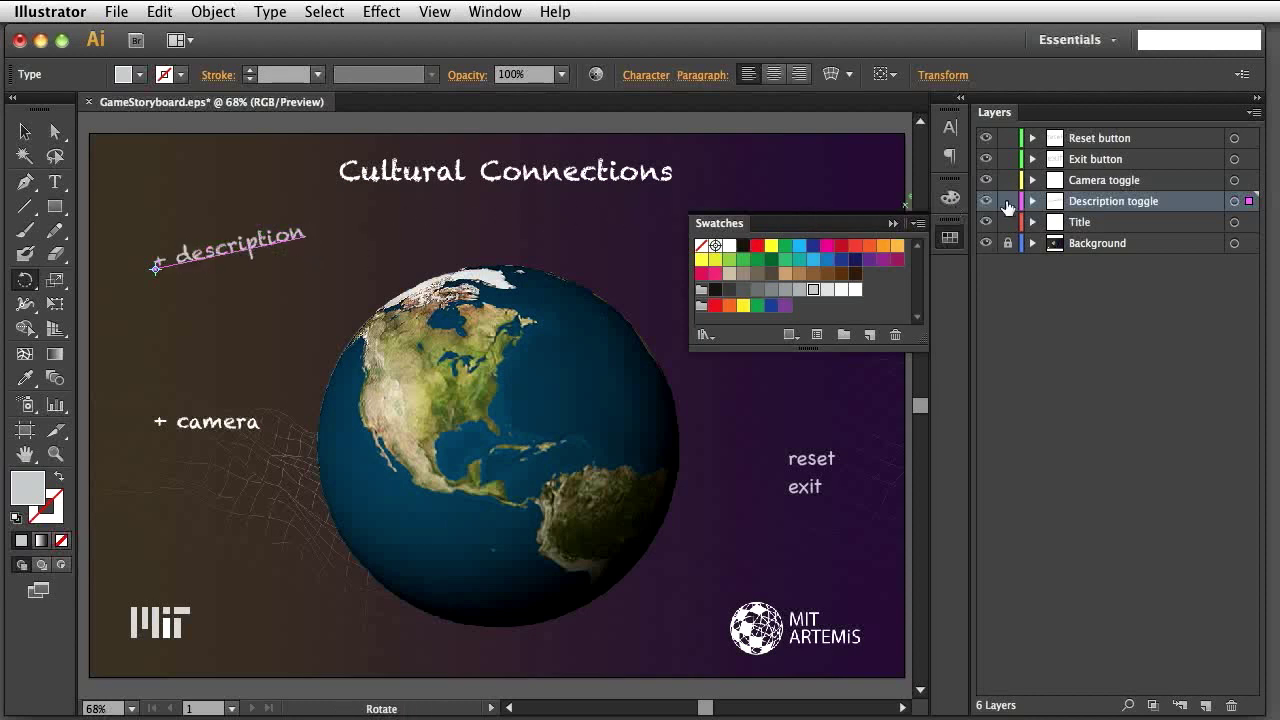
Rename the + description sublayer to '+ description neutral'.
click(1032, 201)
double_click(1160, 223)
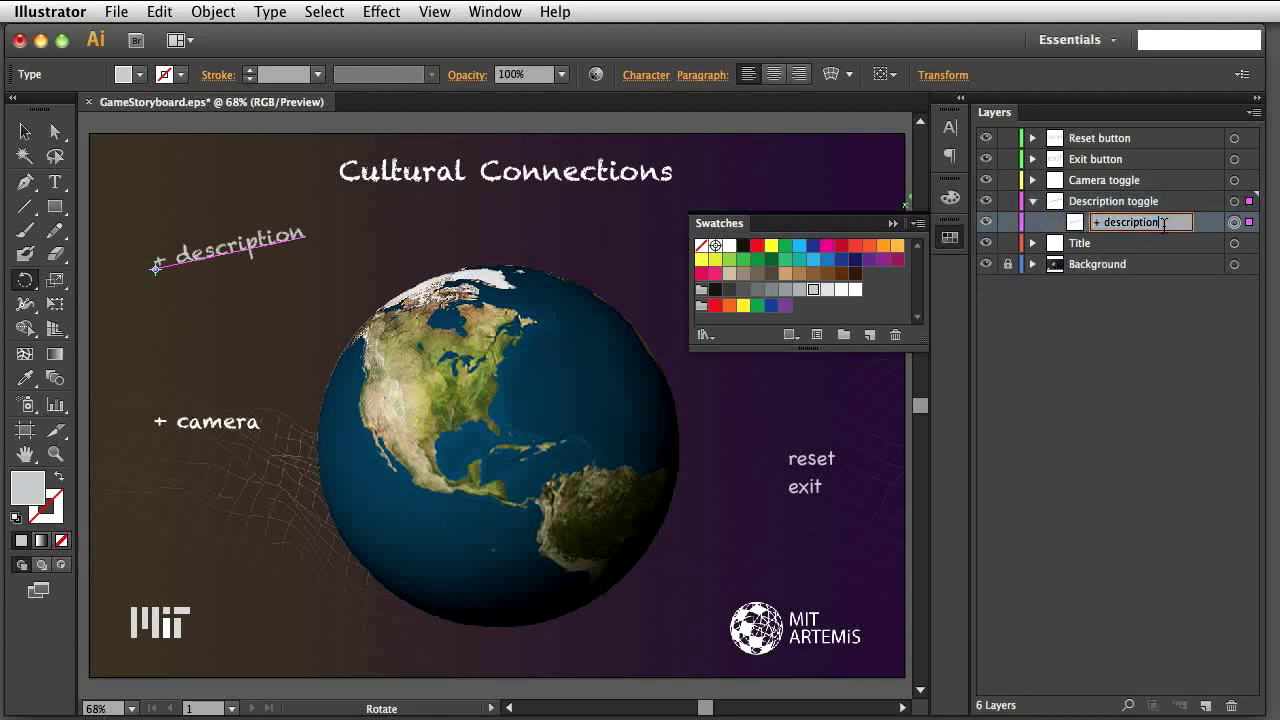
text(neutral)
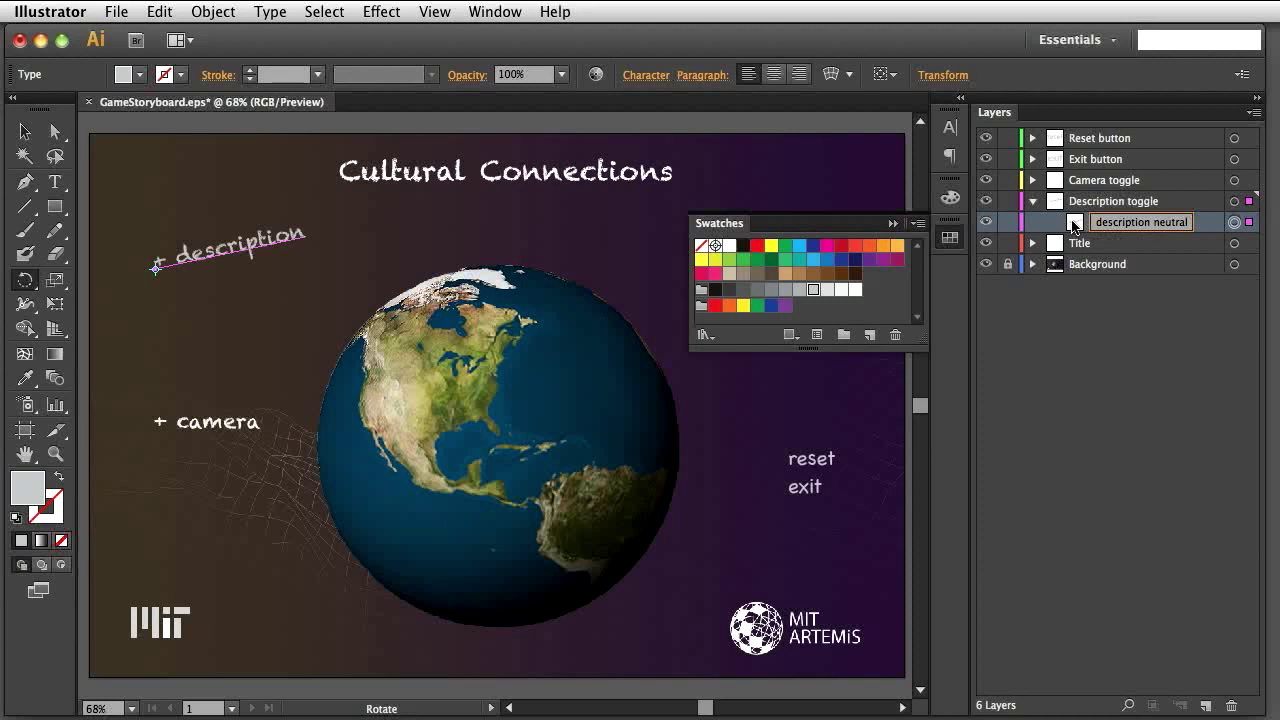
key(Return)
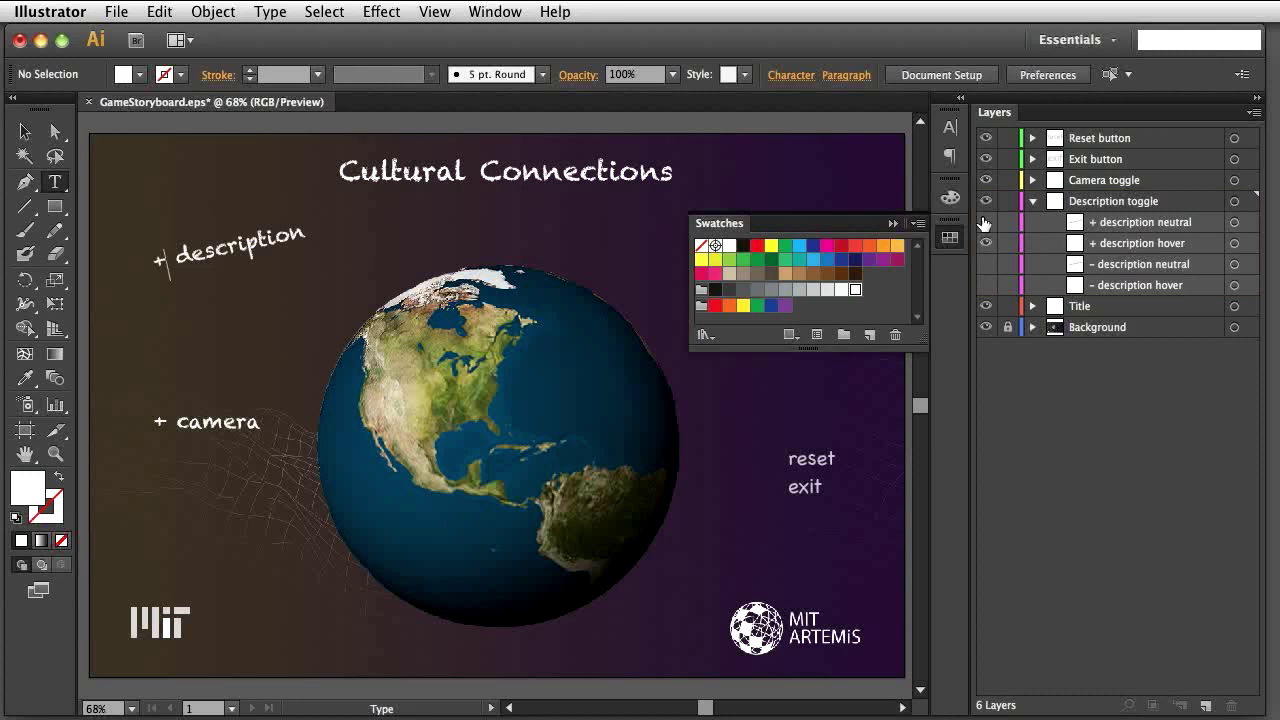
Toggle the + and − description neutral and hover sublayers' visibility to preview each state.
click(893, 223)
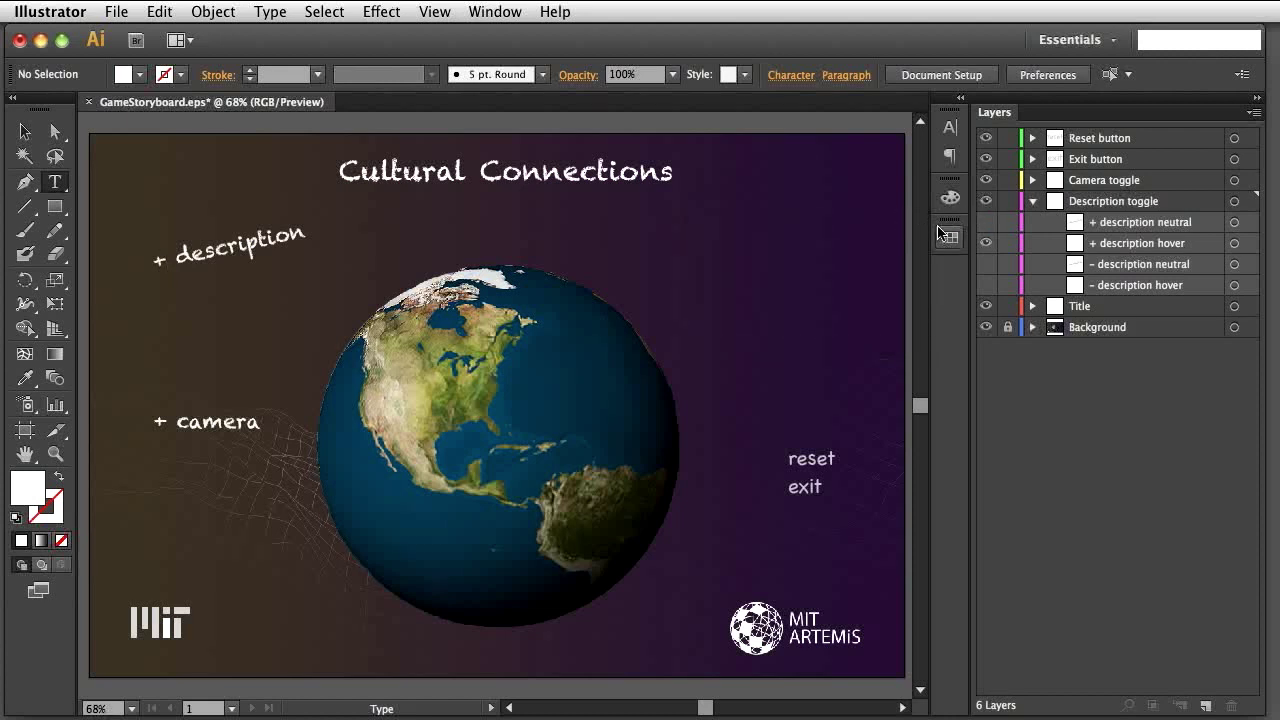
key(Escape)
click(987, 243)
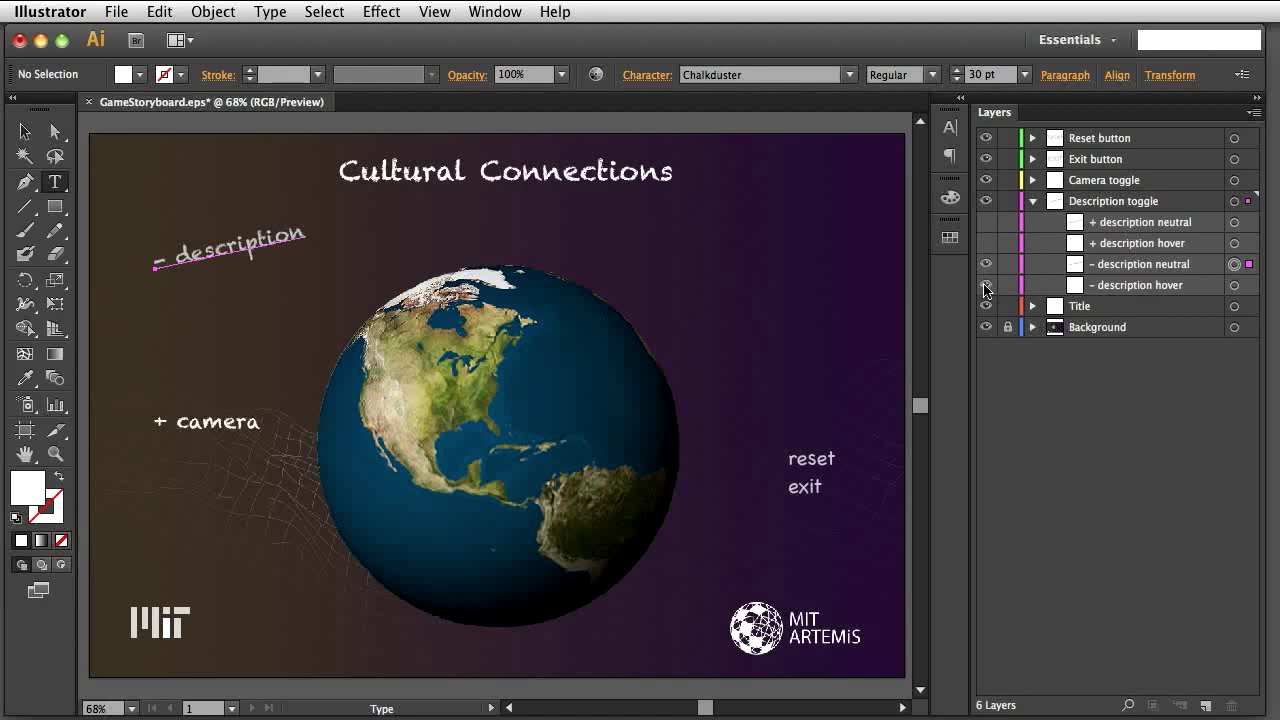
click(987, 285)
click(987, 264)
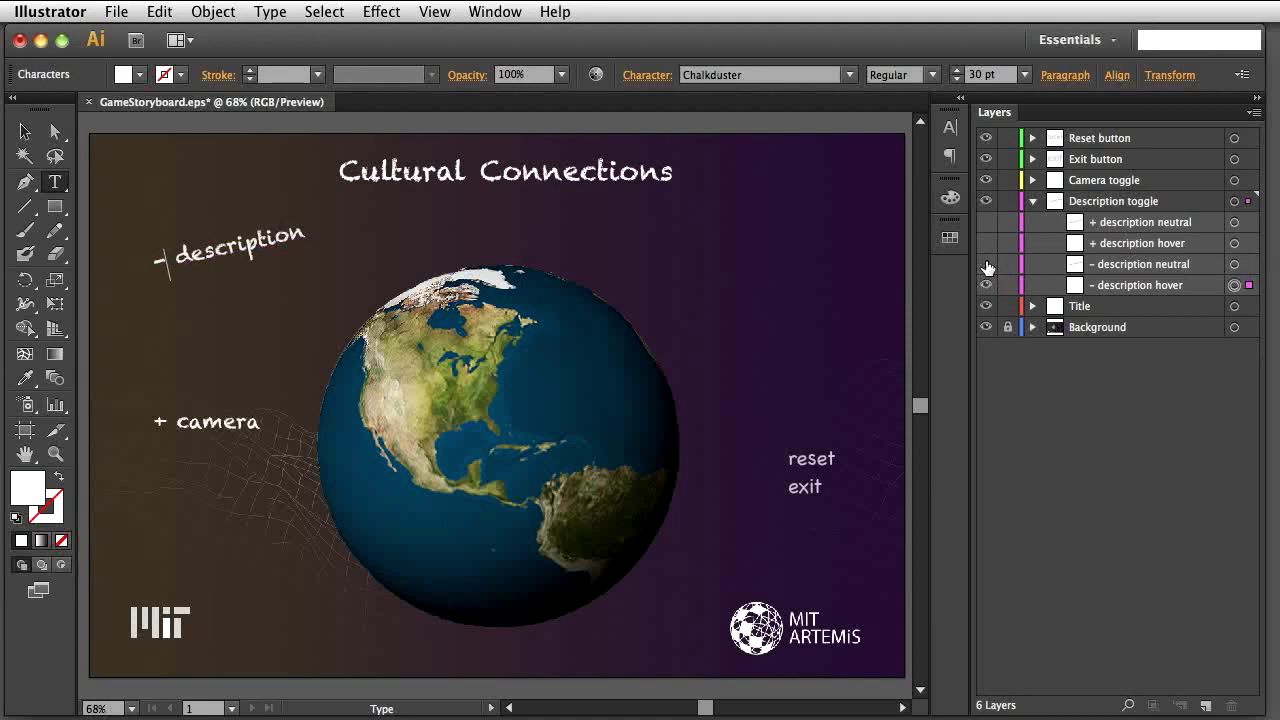
click(987, 285)
click(986, 224)
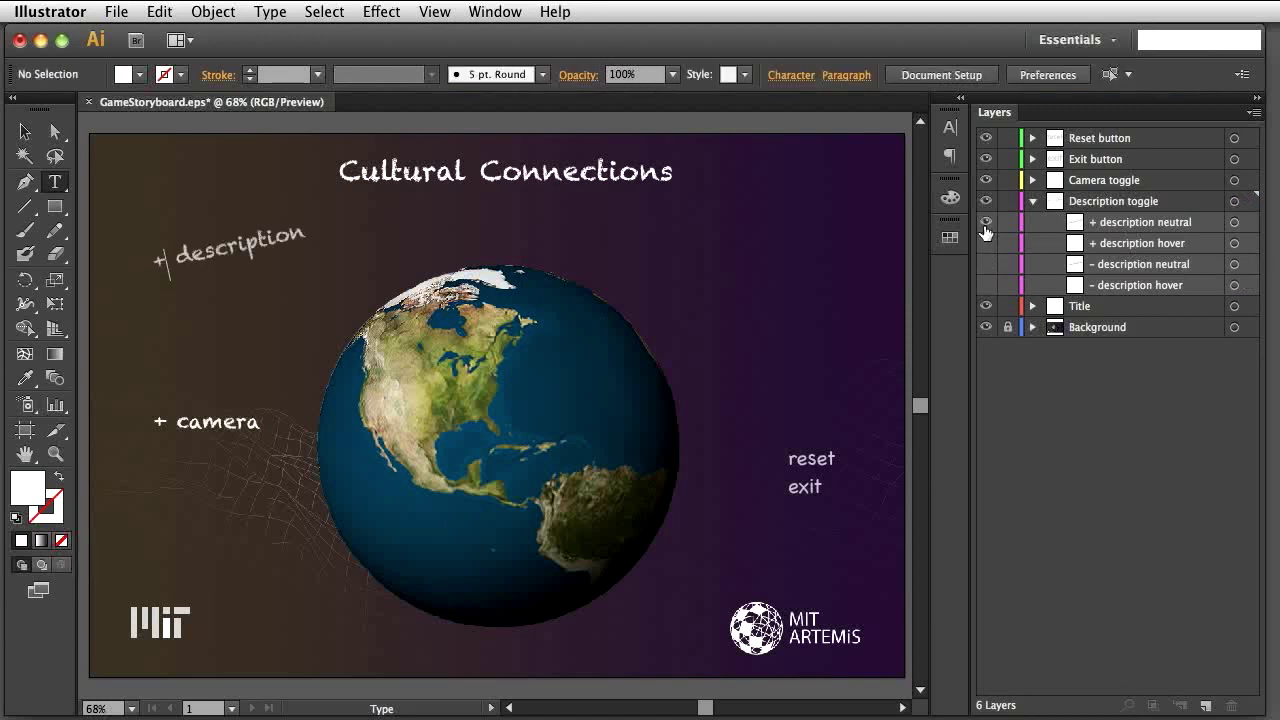
click(986, 244)
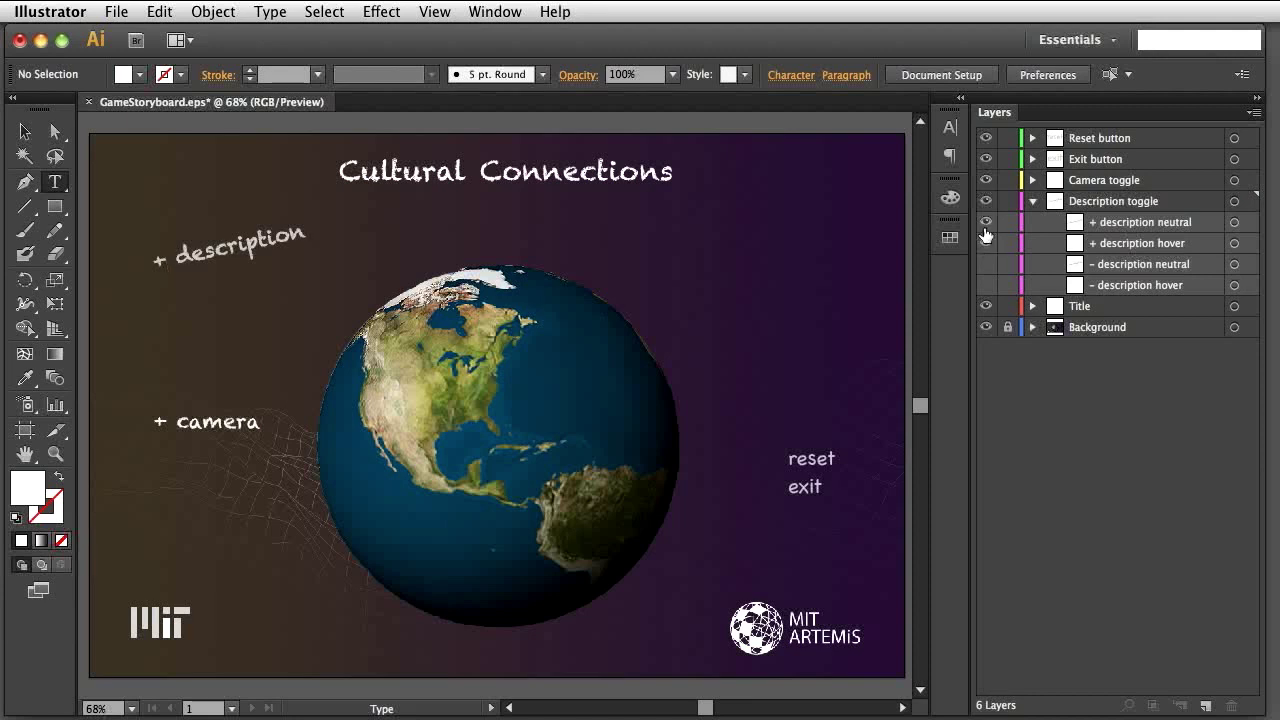
click(986, 224)
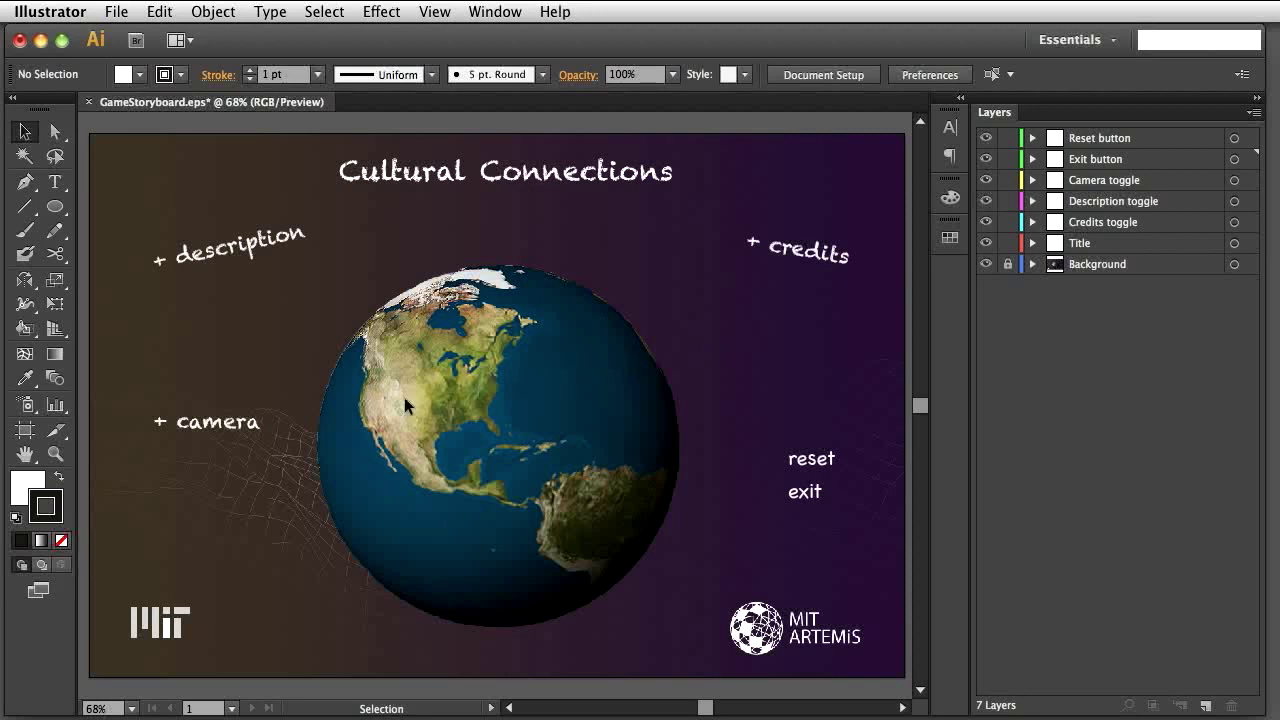
Bring up the Slice tool flyout in the Tools panel.
click(57, 436)
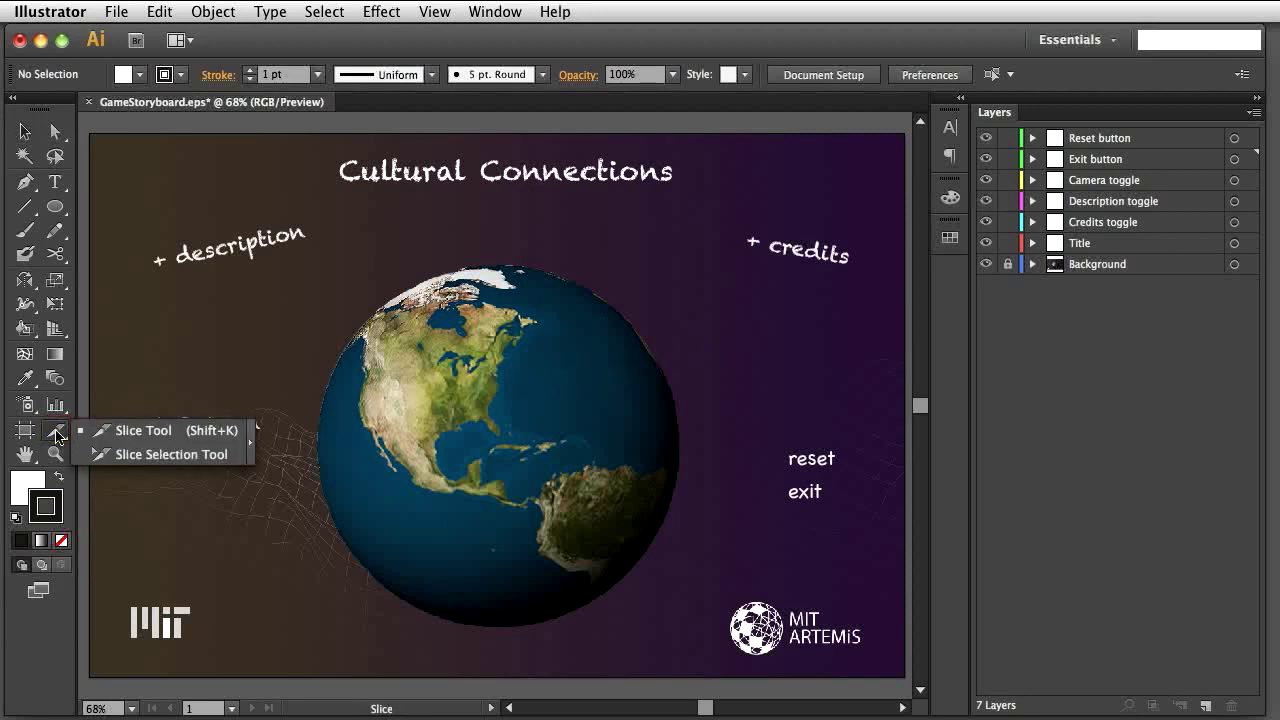
With the Slice Tool, draw slice rectangles framing the '+ camera' and 'exit' labels.
click(121, 432)
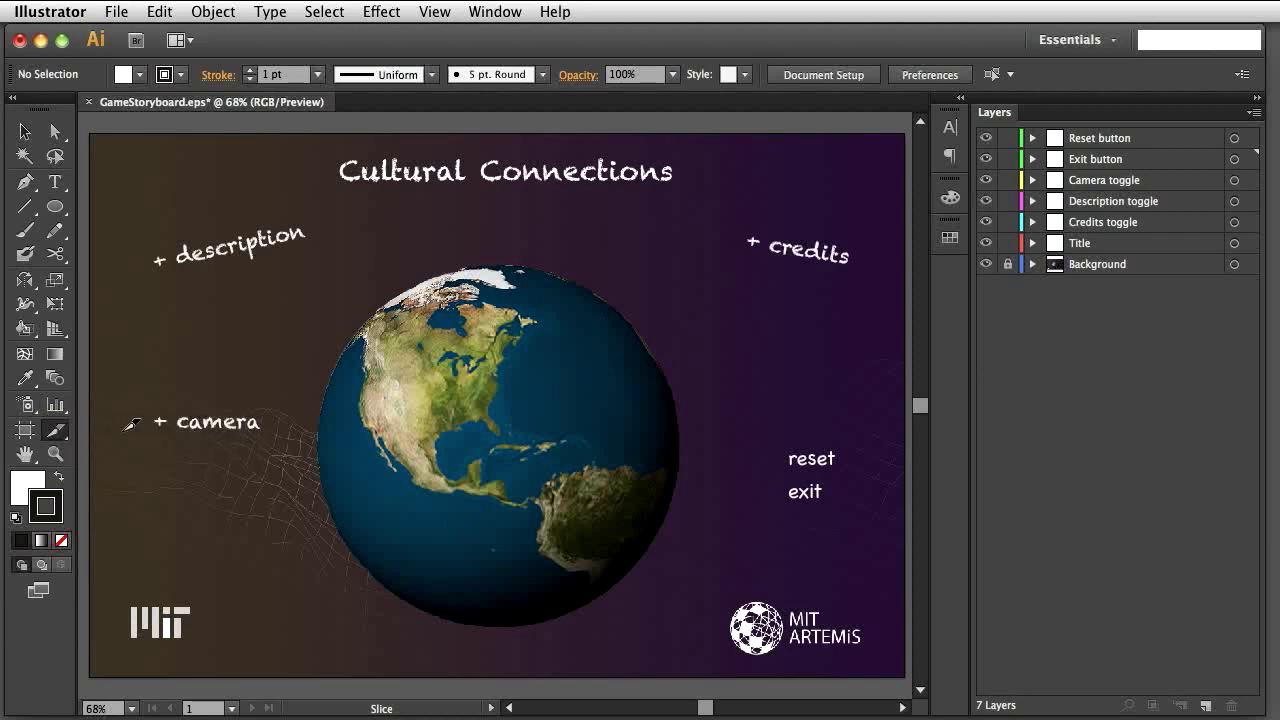
drag(131, 403, 293, 455)
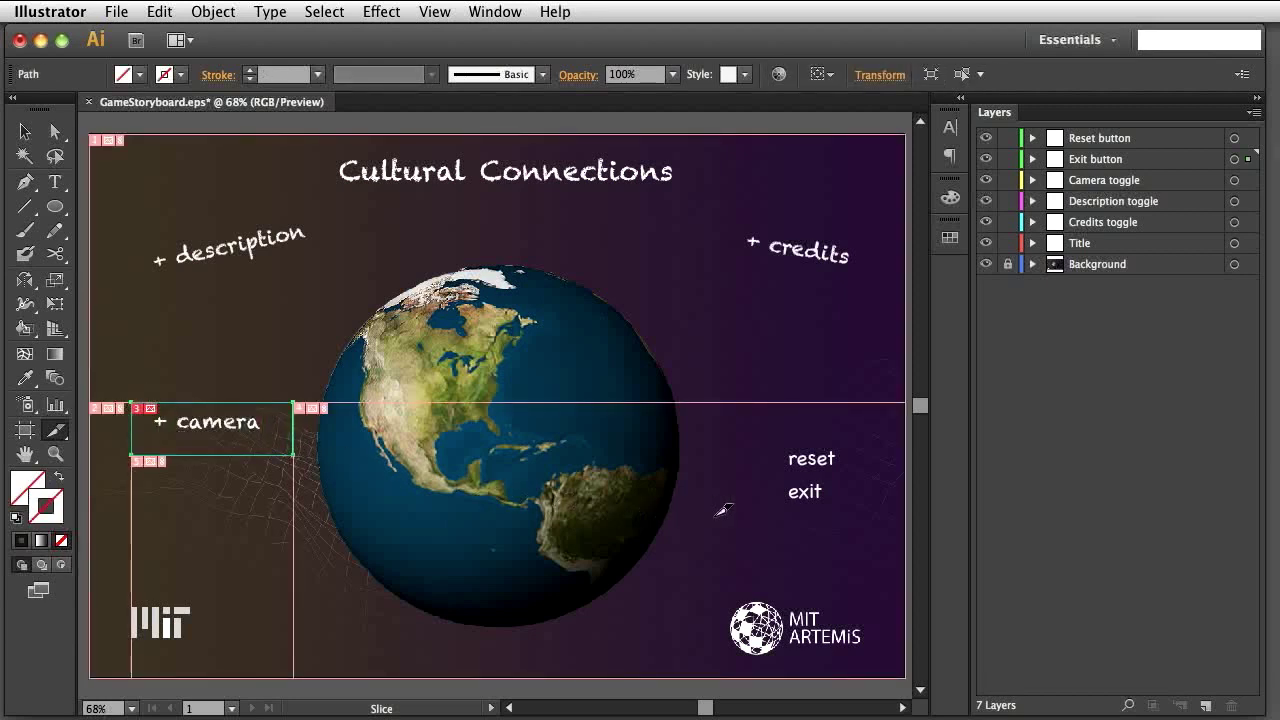
drag(767, 478, 851, 511)
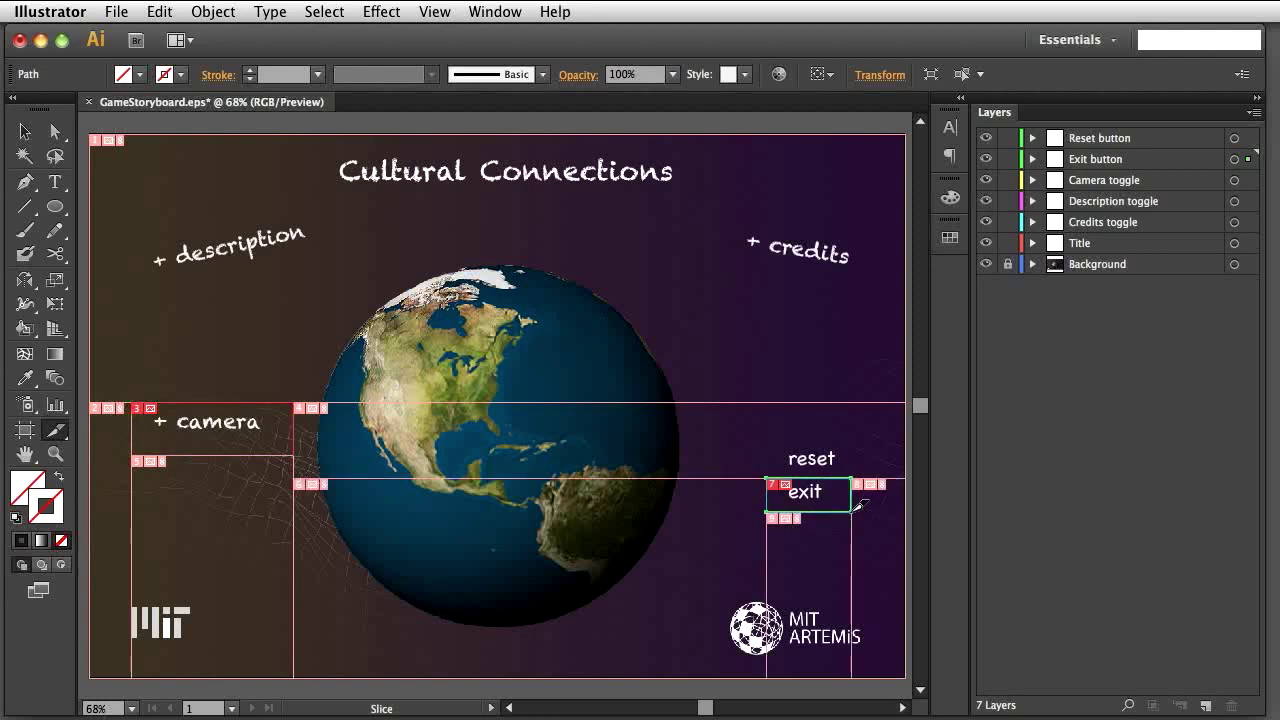
In the Transform settings, set the exit slice to W 128 px and H 54 px.
click(884, 76)
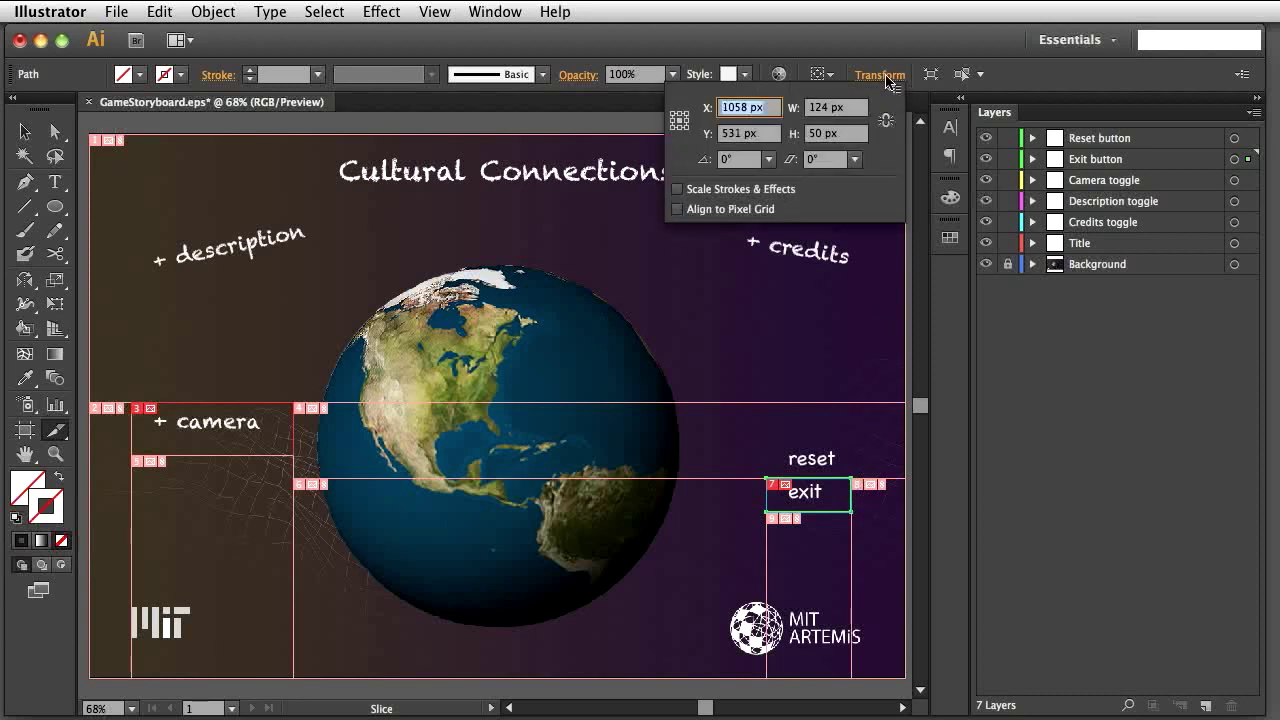
click(828, 110)
key(BackSpace)
text(8)
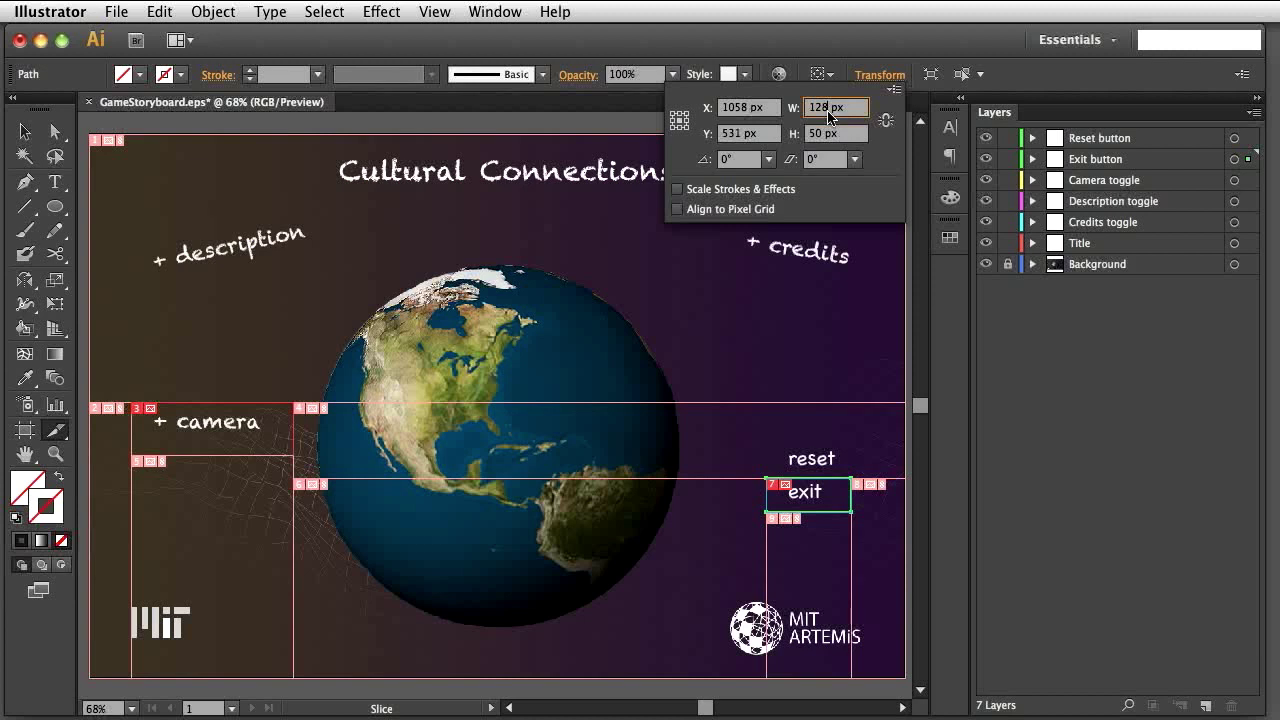
click(818, 133)
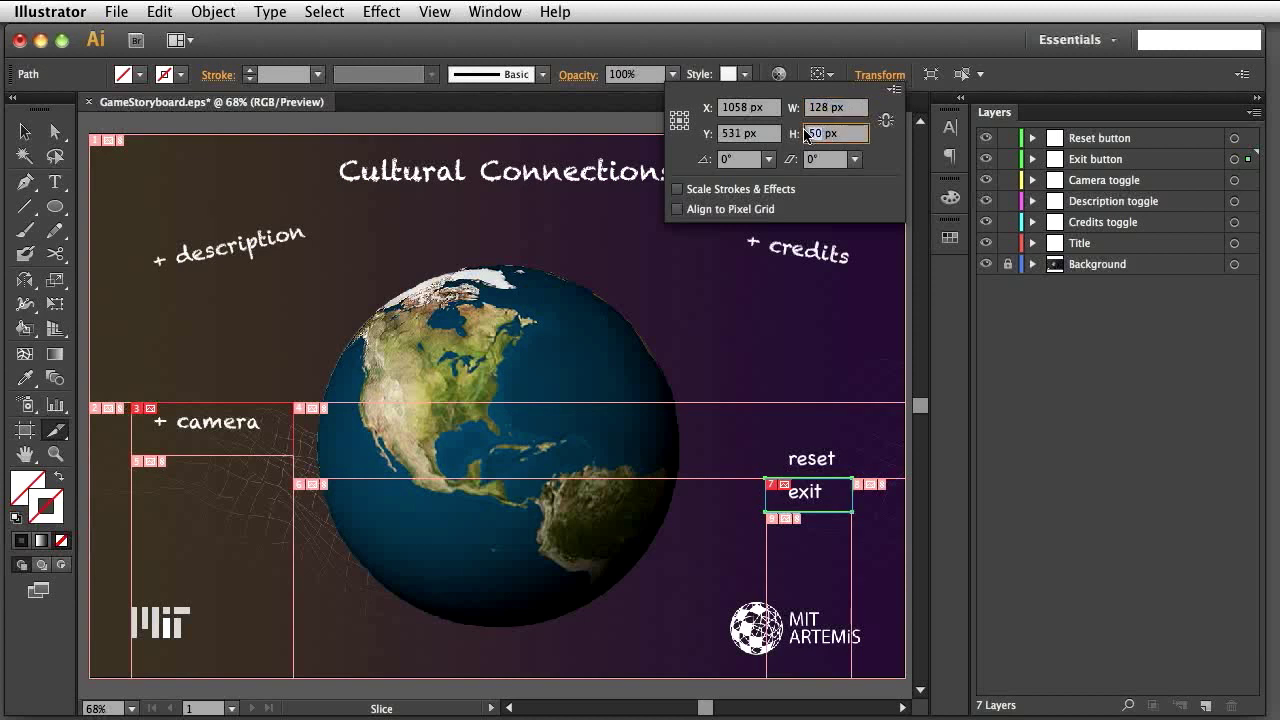
text(54)
key(Return)
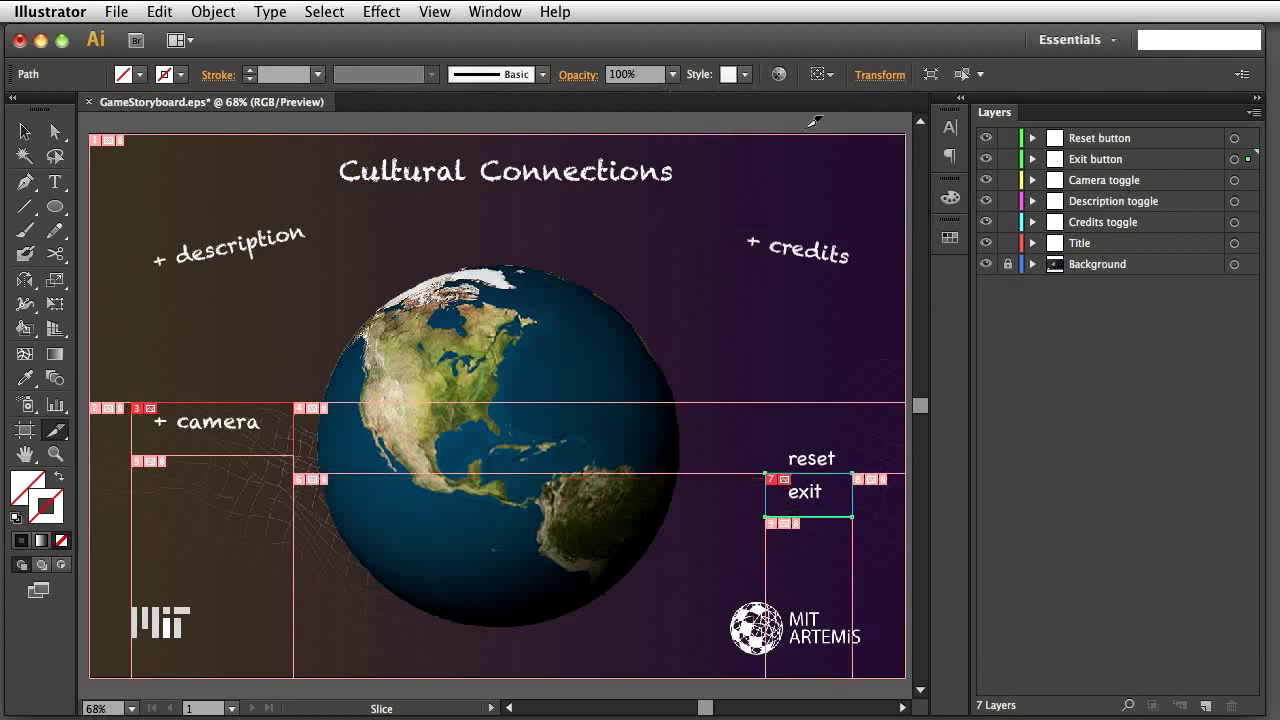
Hide the Background layer, show exit neutral, and open File > Save for Web.
click(1033, 160)
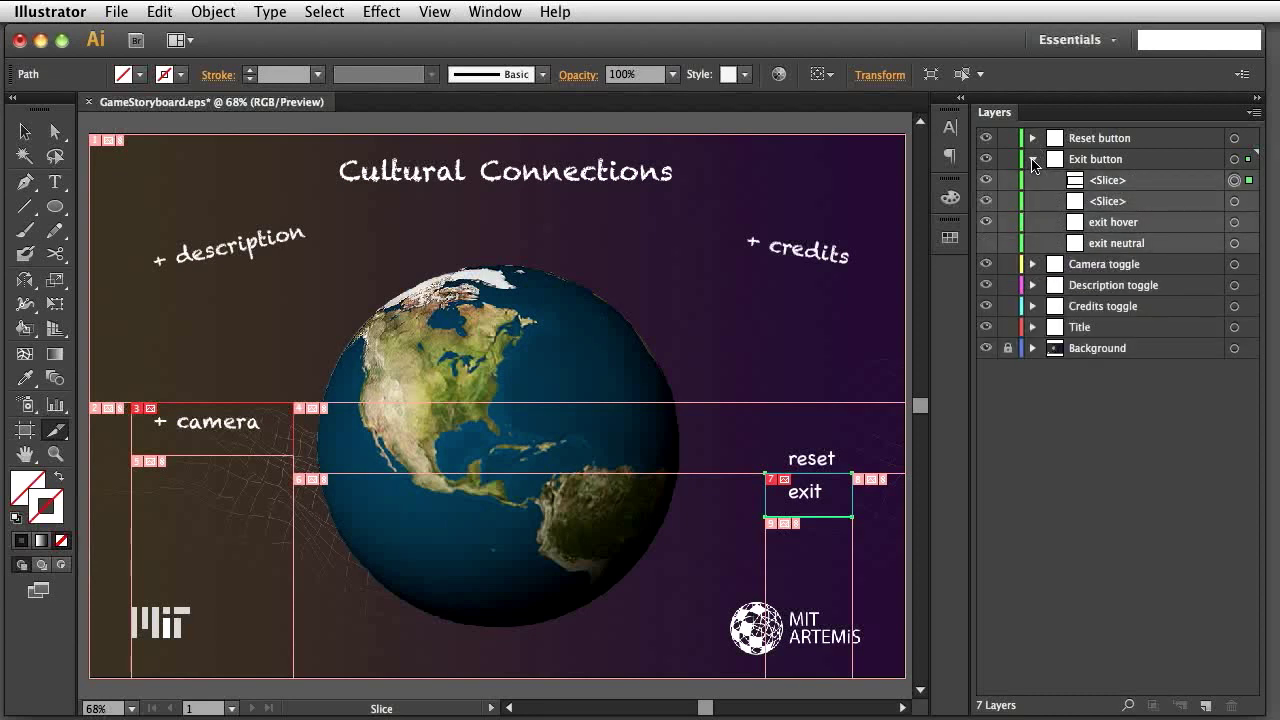
click(986, 348)
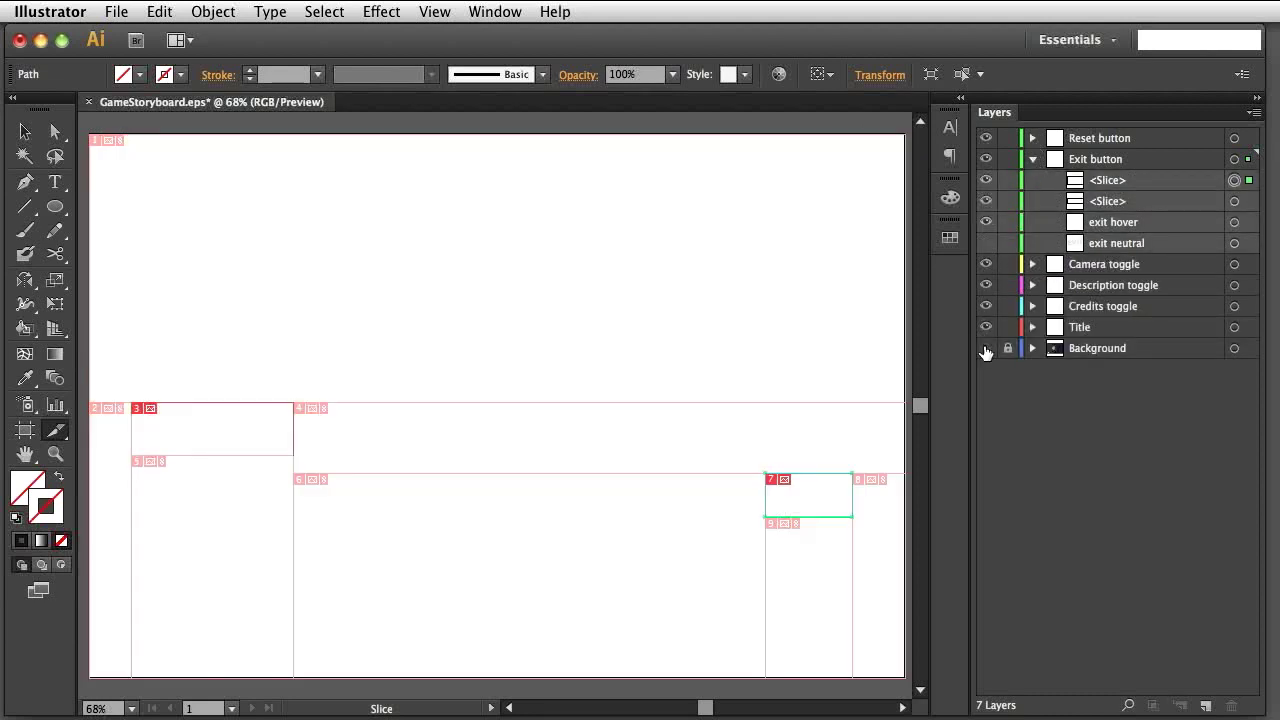
click(986, 244)
click(116, 13)
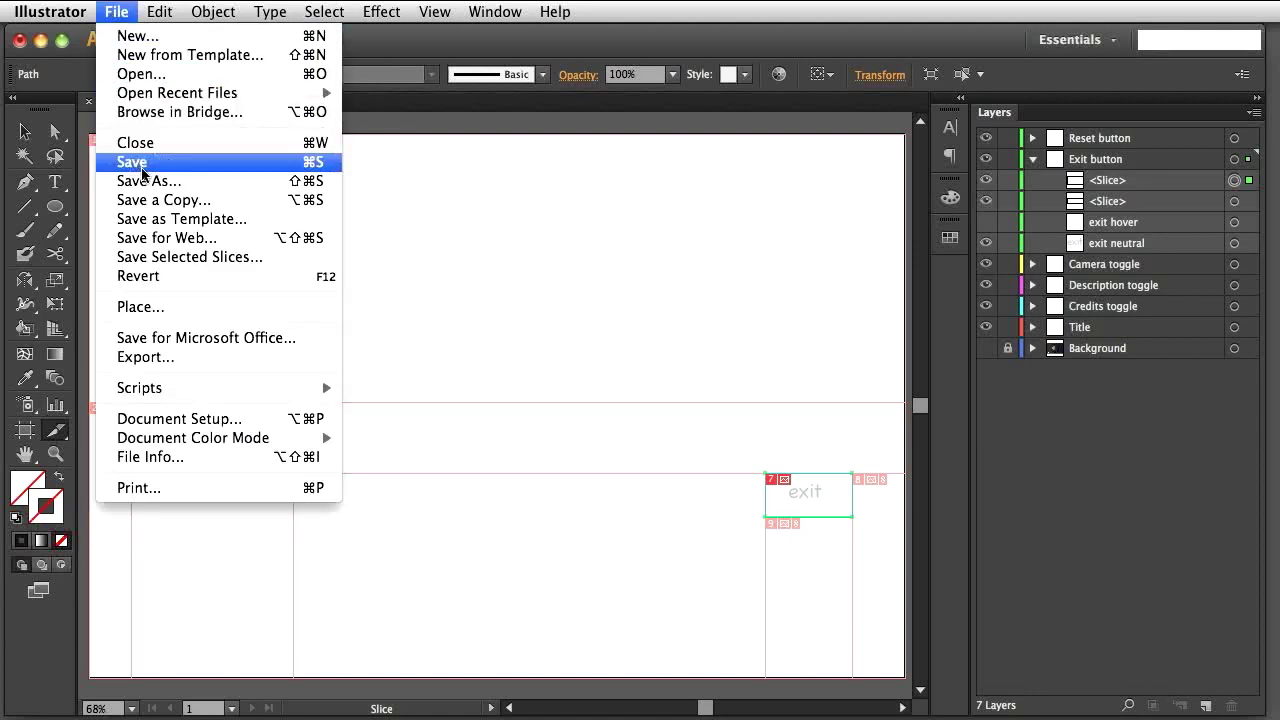
click(165, 237)
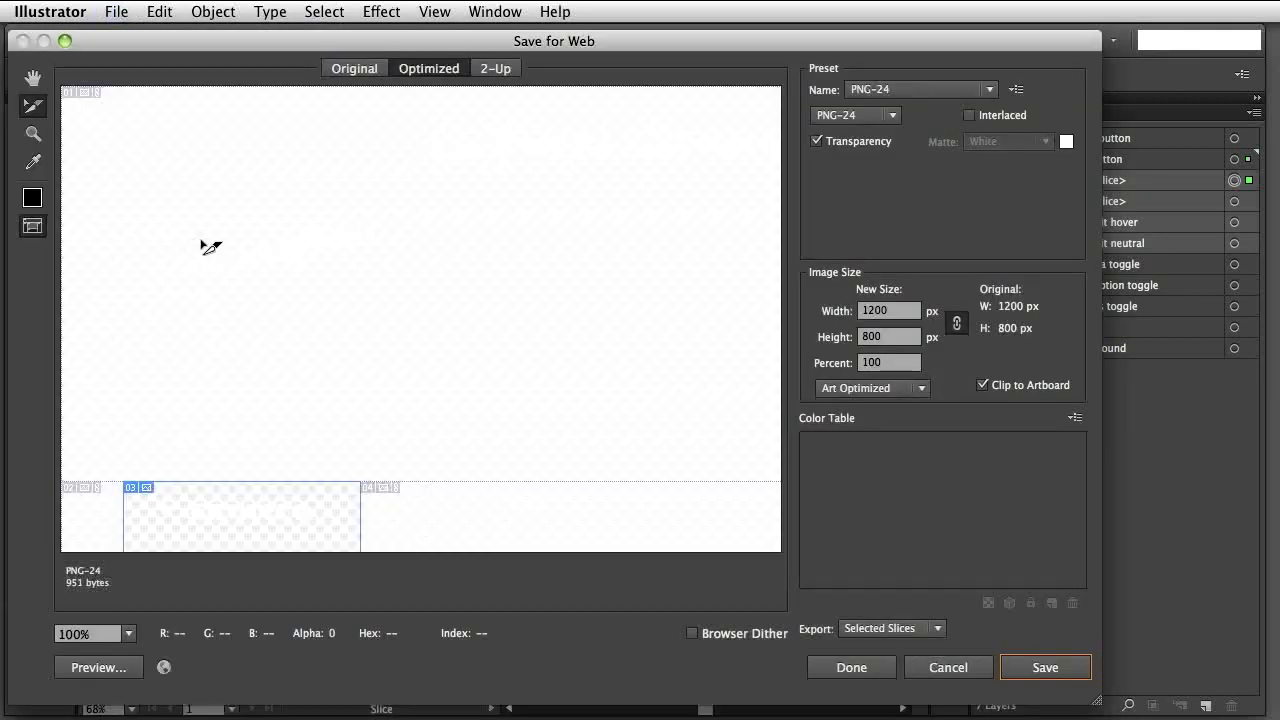
Keeping PNG-24 and Selected Slices, save the exit slice as 'exit_button_neutral'.
click(873, 117)
click(874, 125)
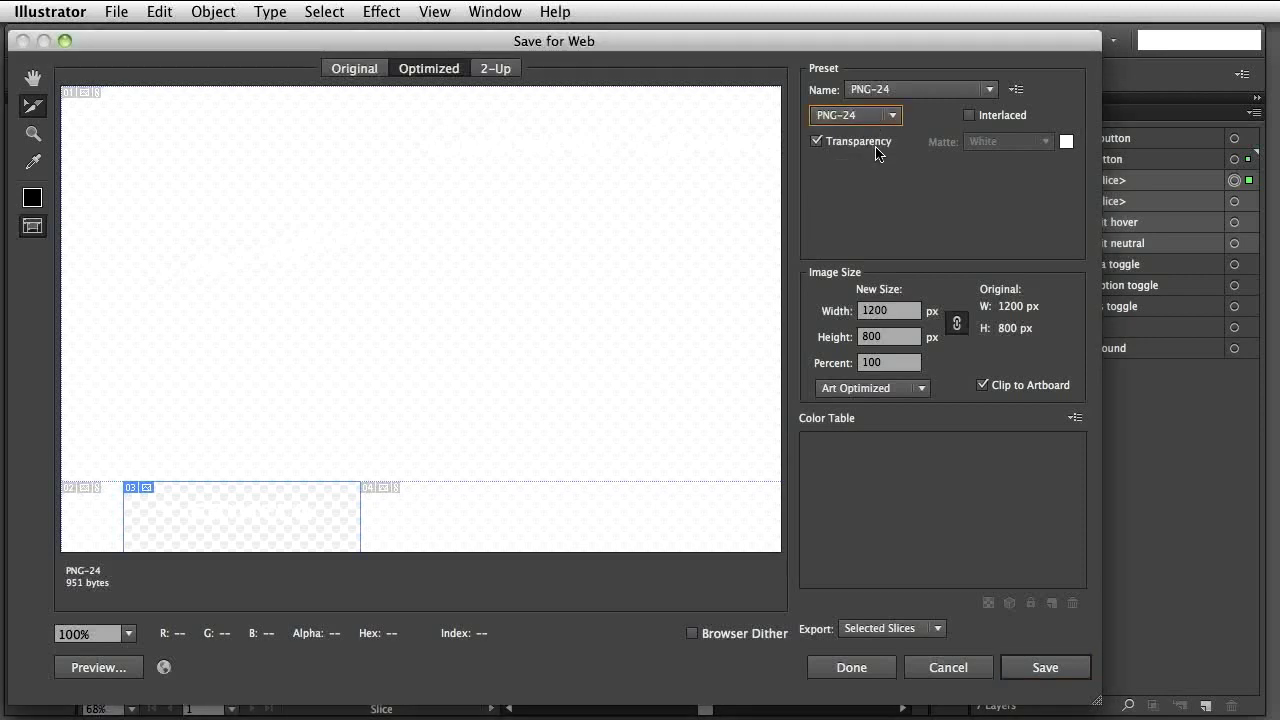
click(936, 628)
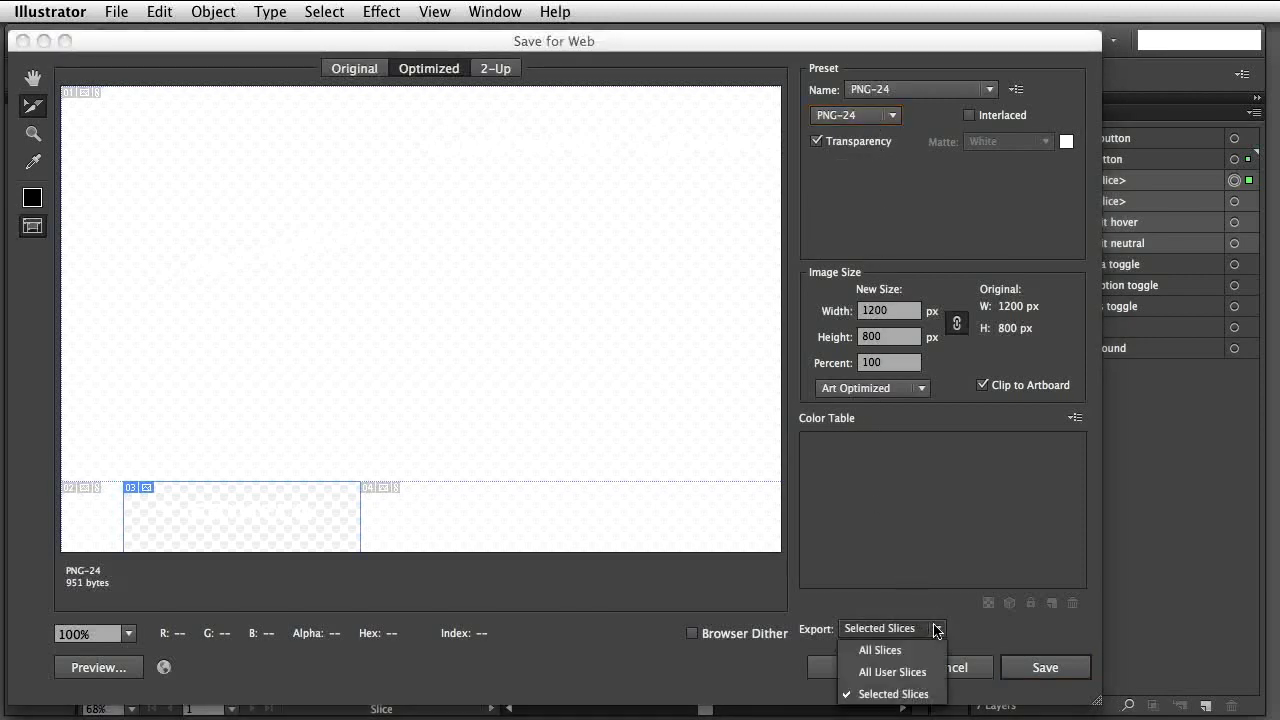
click(936, 628)
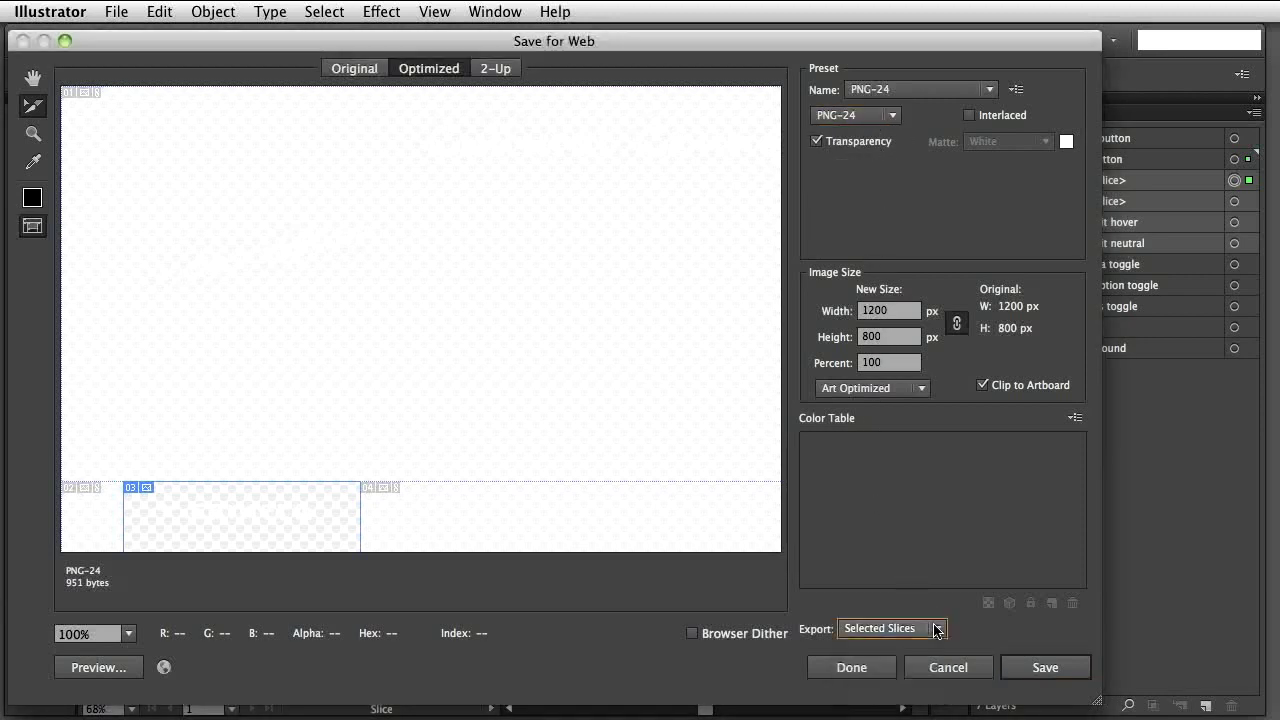
click(1035, 667)
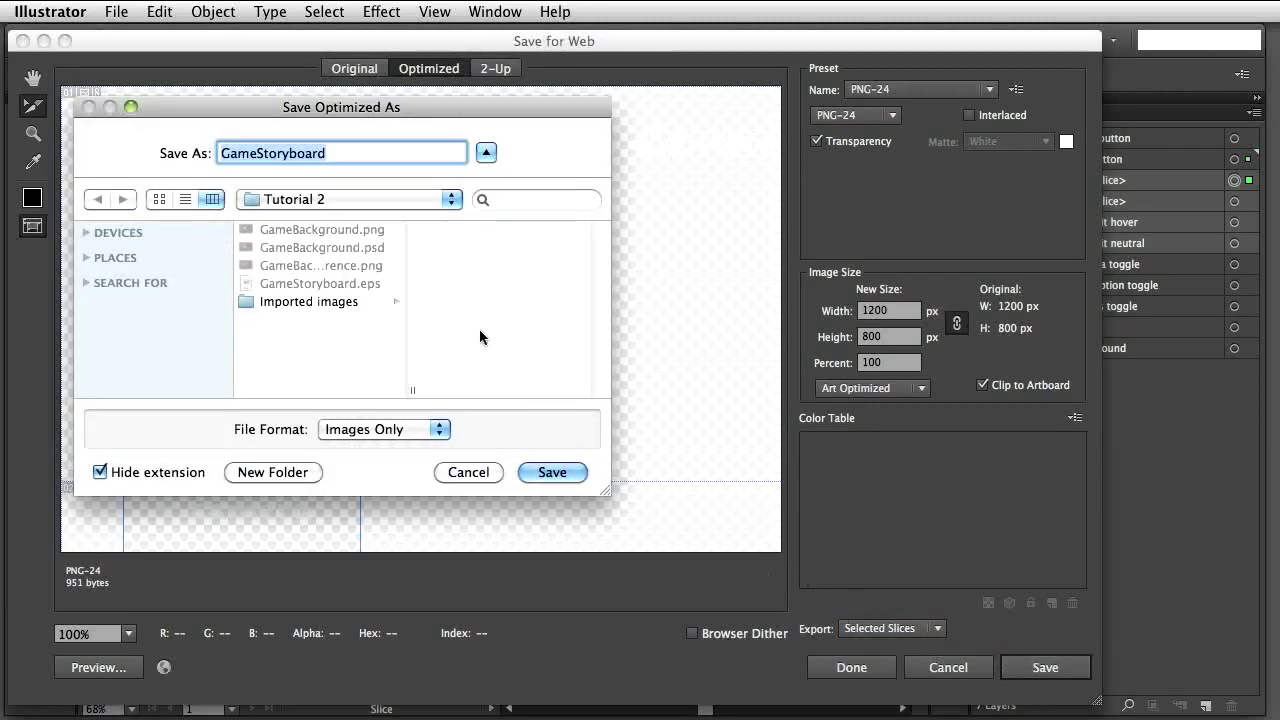
text(b)
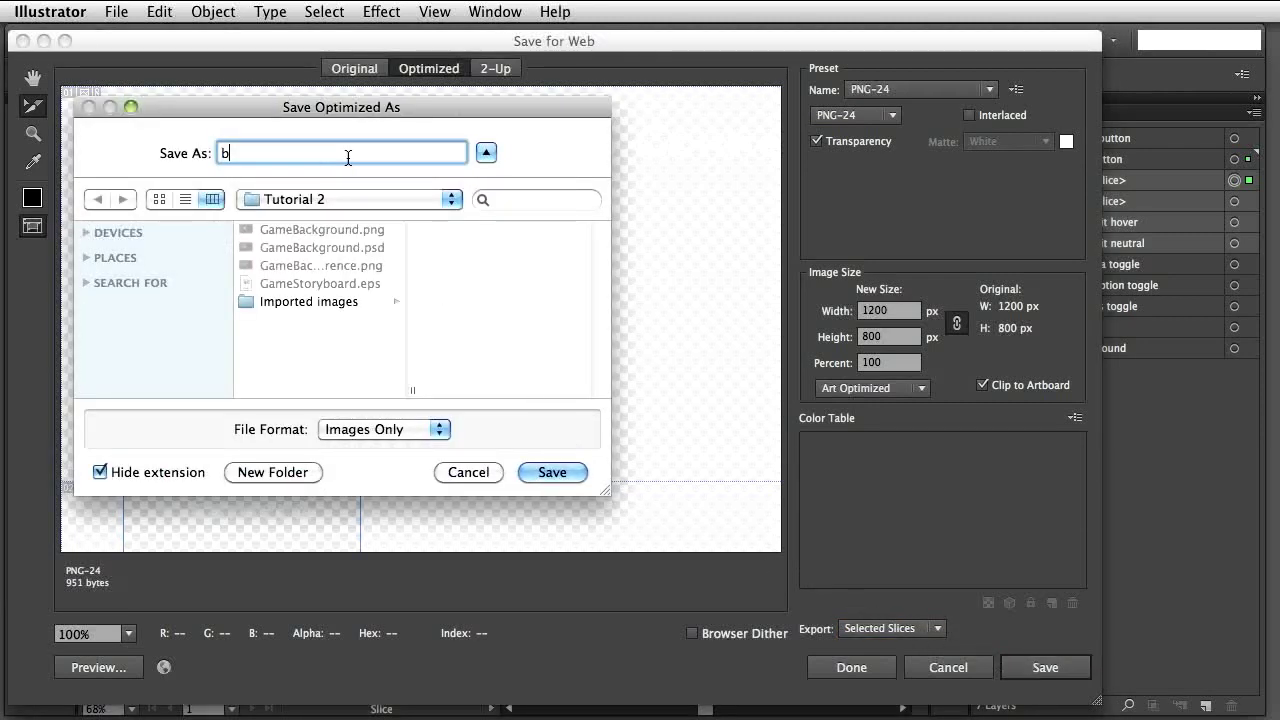
text(utton)
key(Up)
text(exit_button_neutral)
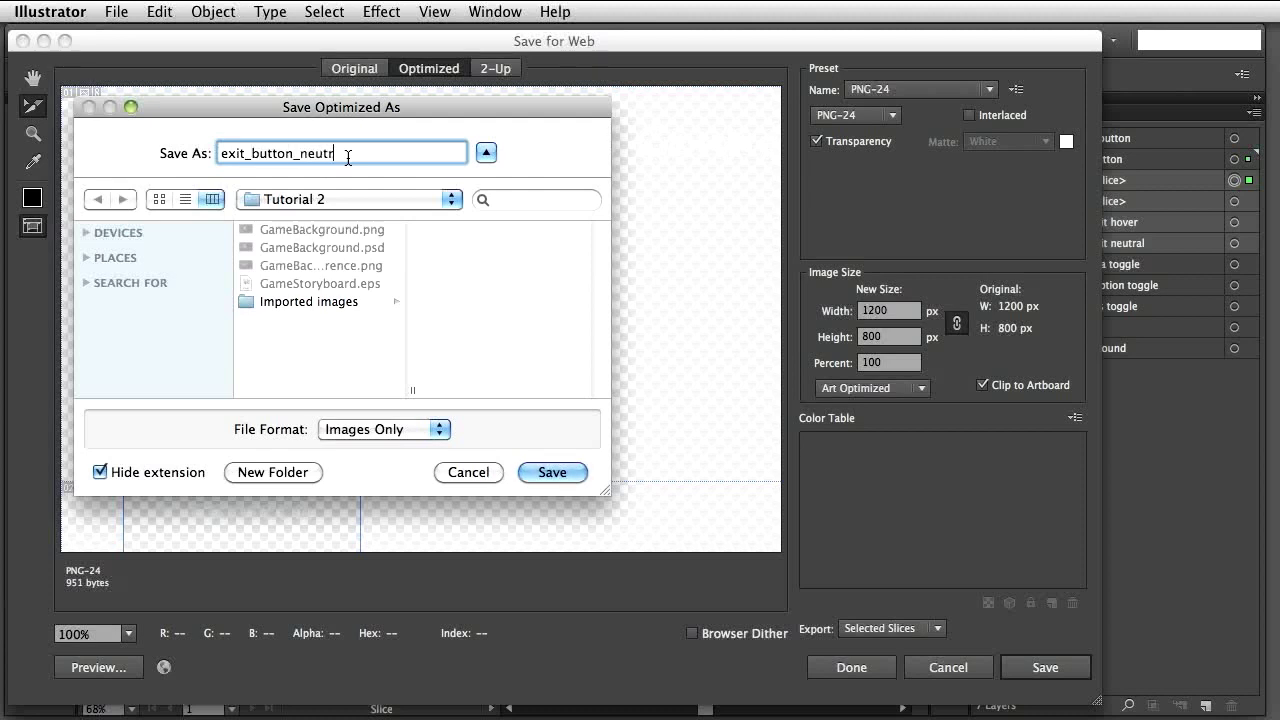
click(553, 472)
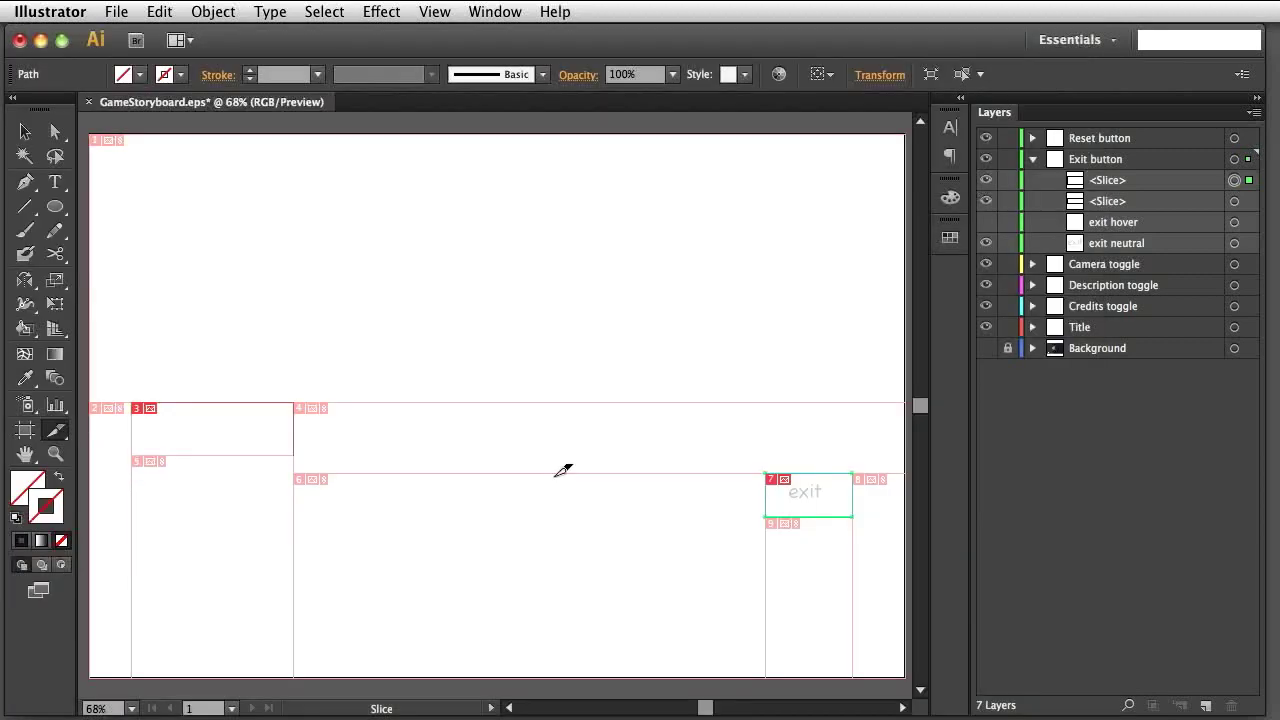
click(120, 13)
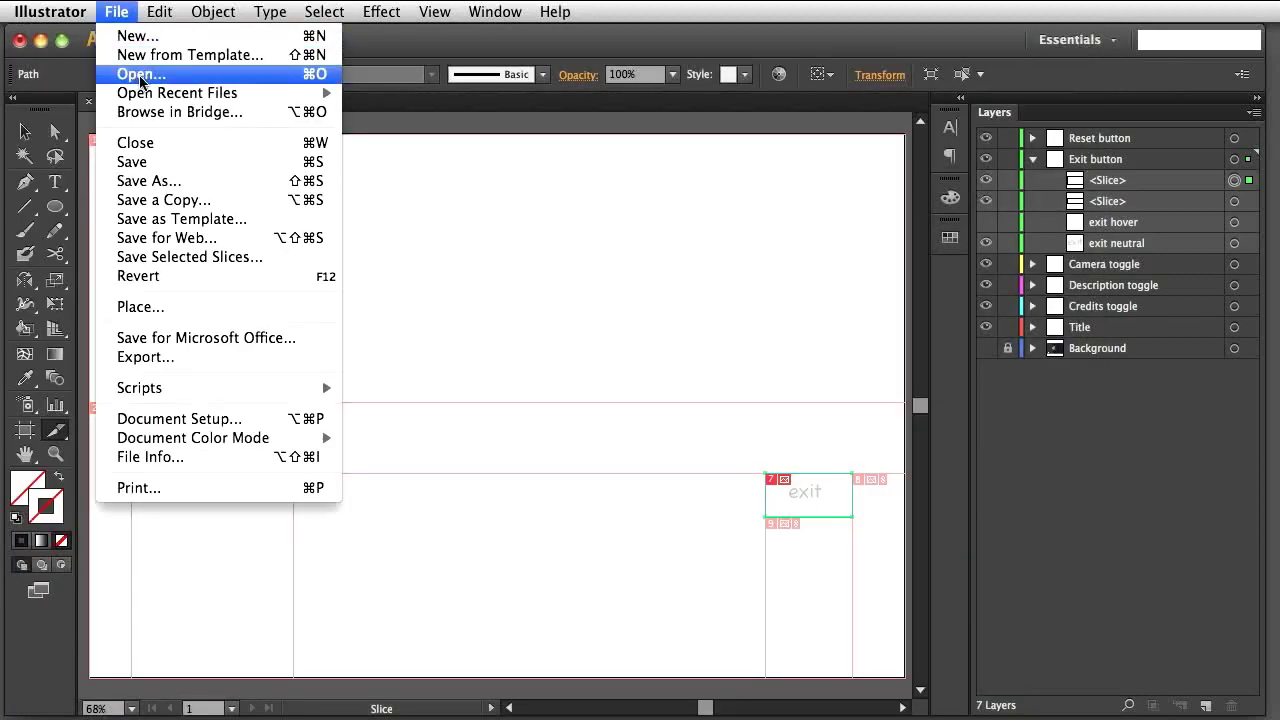
click(143, 77)
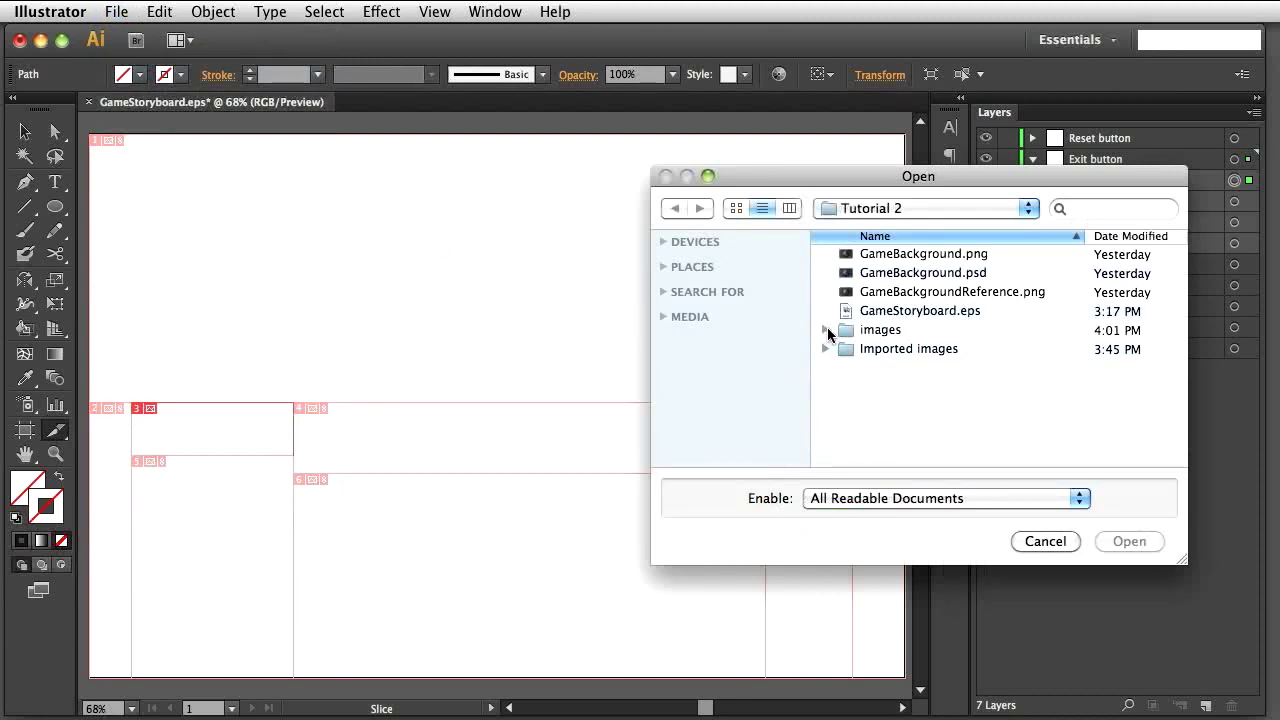
click(826, 331)
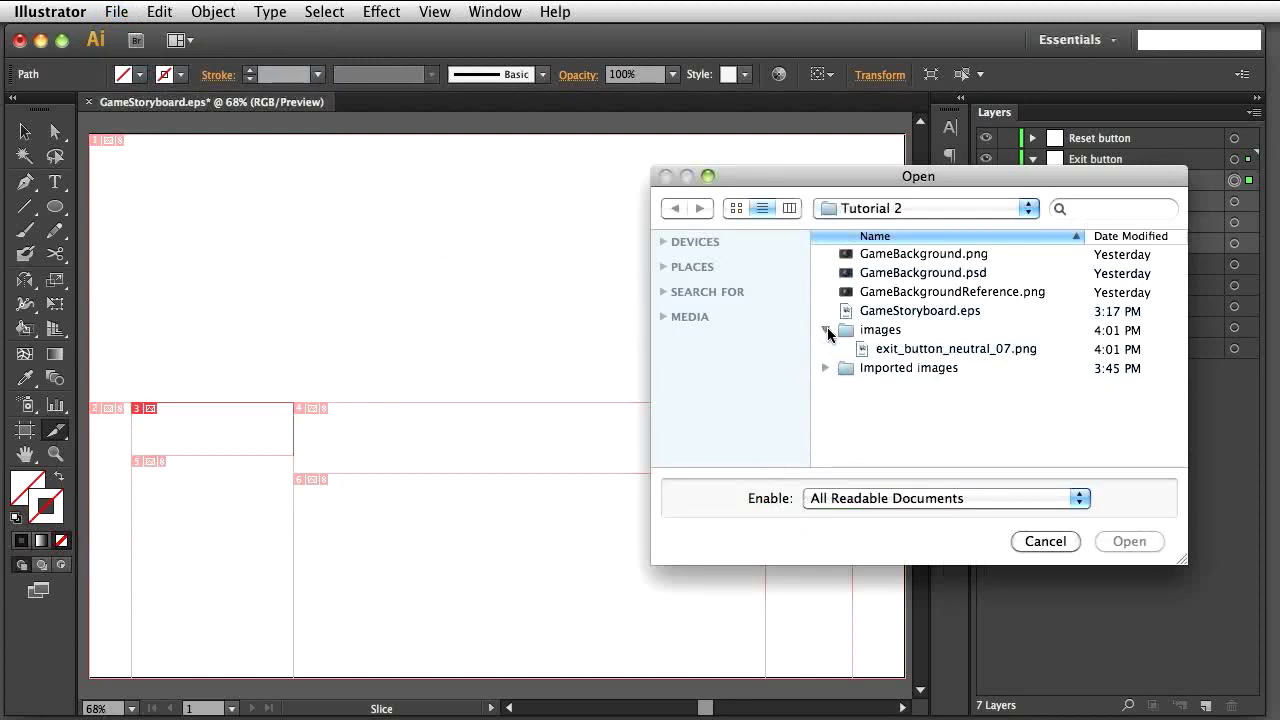
click(880, 352)
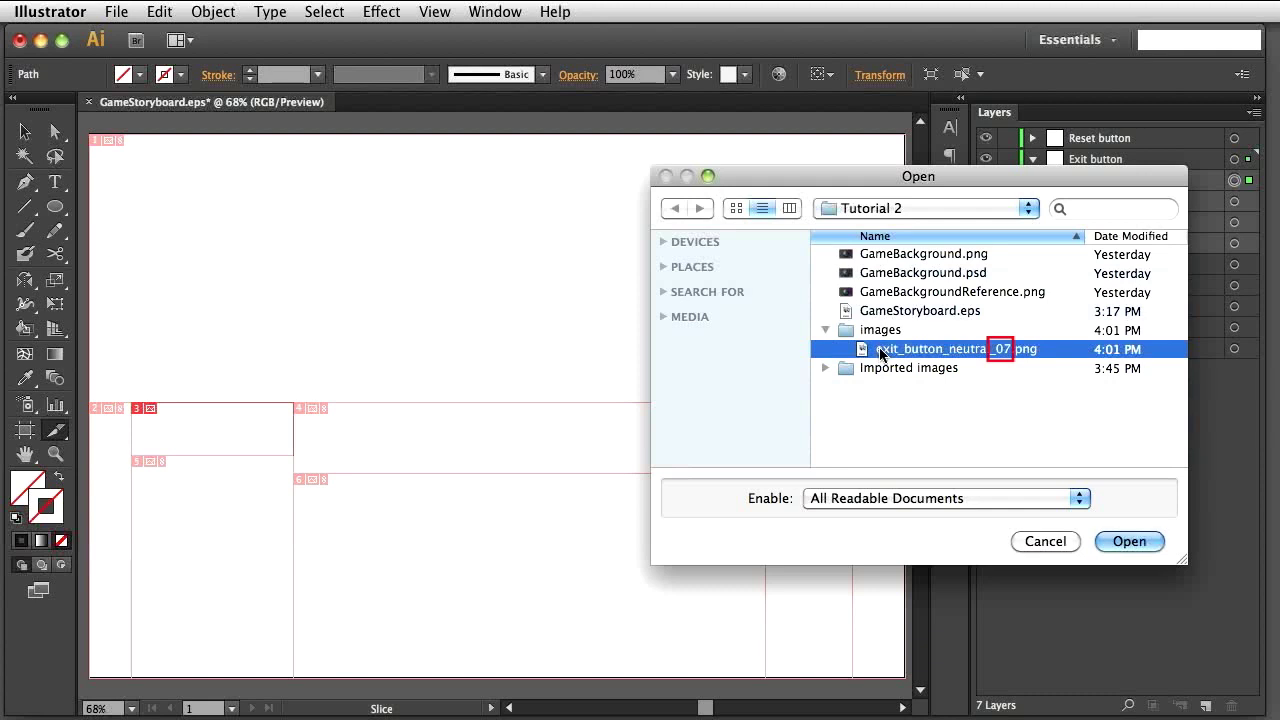
click(1050, 541)
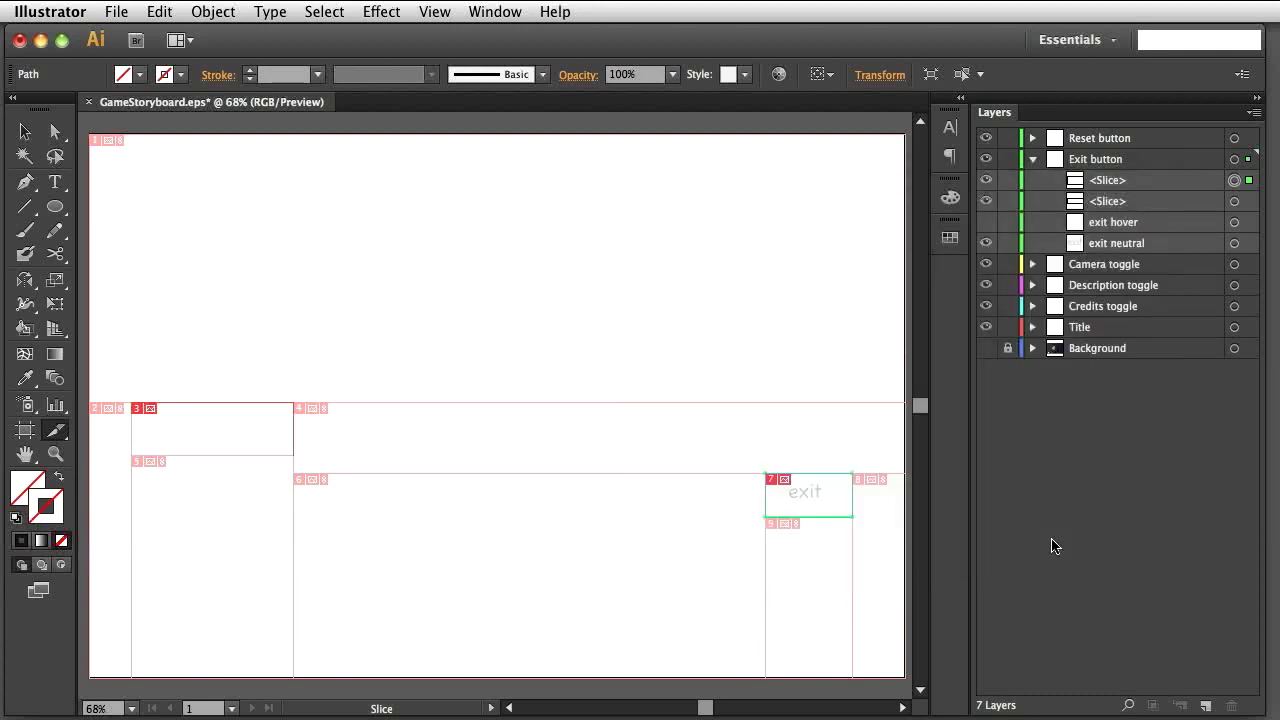
Swap to the exit hover artwork and save the slice via Save for Web as 'exit_button_hover'.
click(985, 243)
click(985, 222)
click(118, 12)
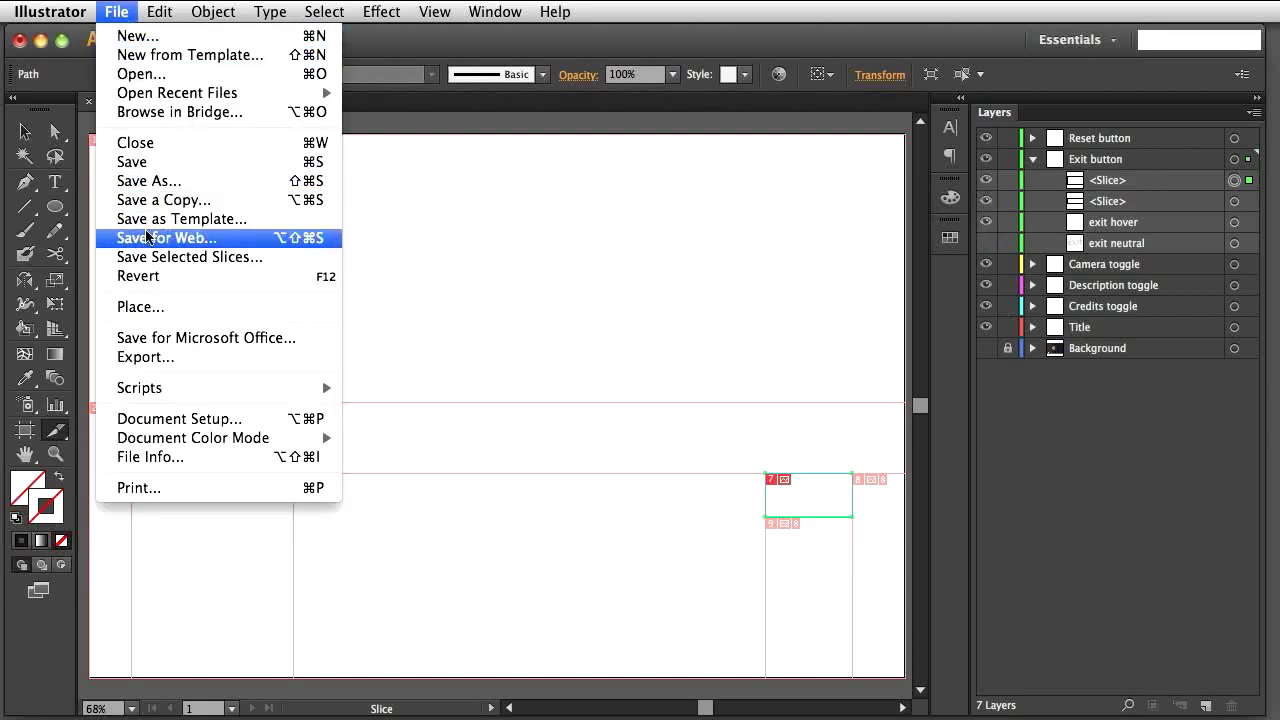
click(120, 237)
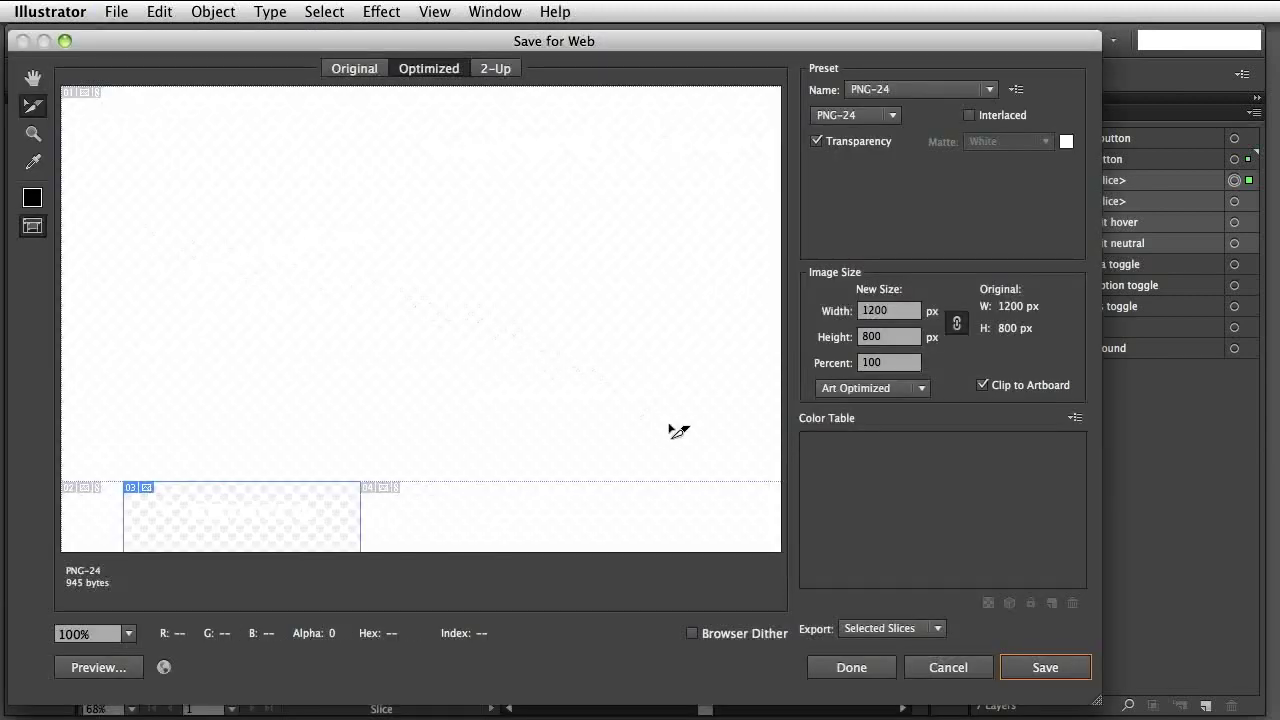
click(1045, 668)
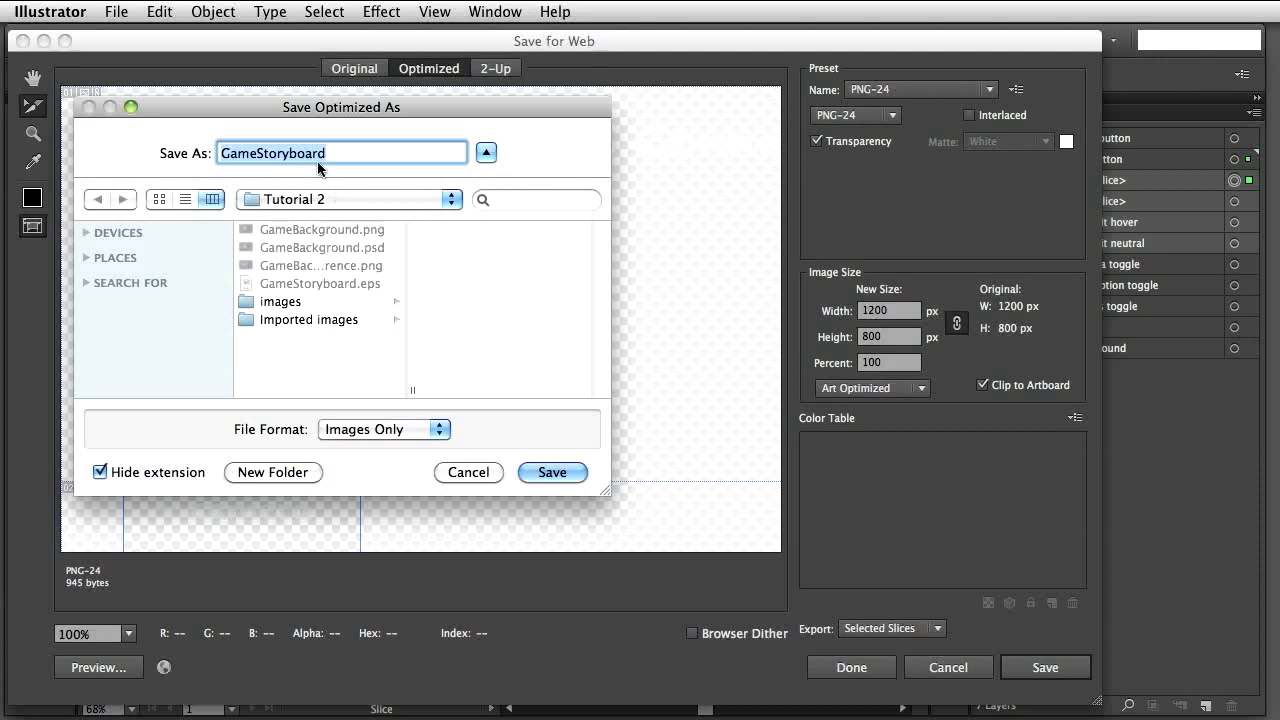
text(exit)
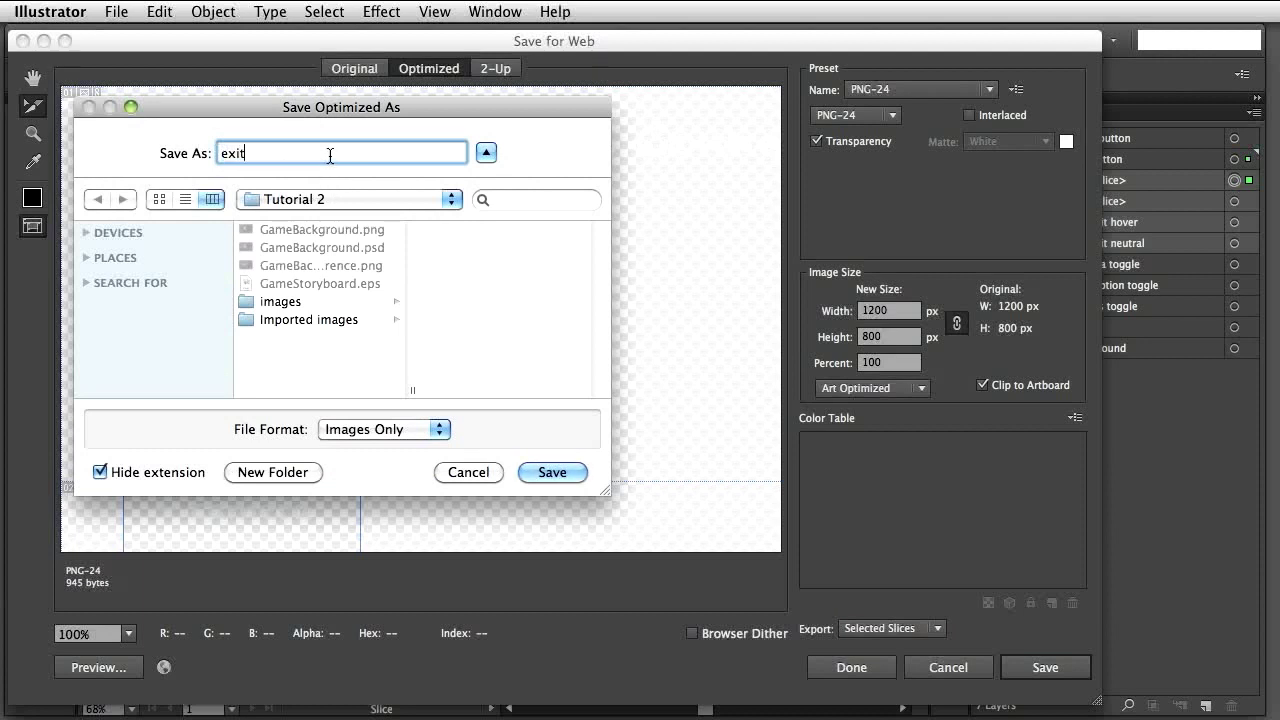
text(_button_hover)
click(549, 472)
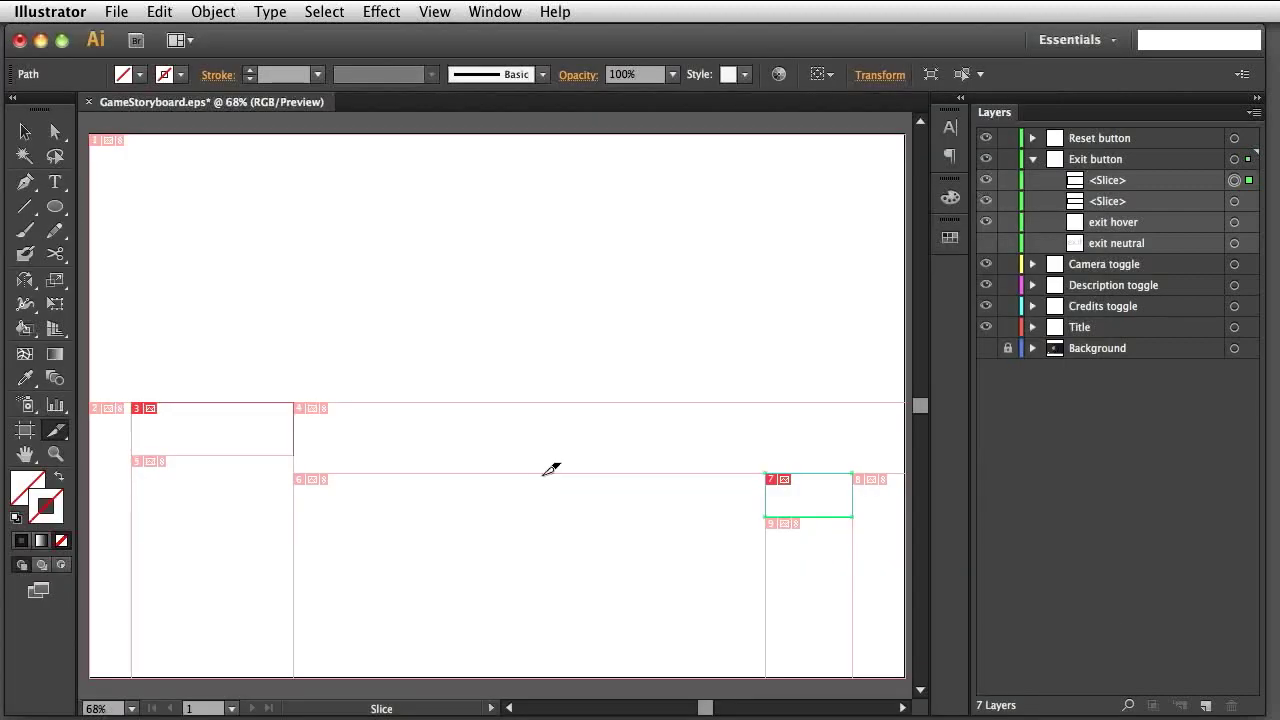